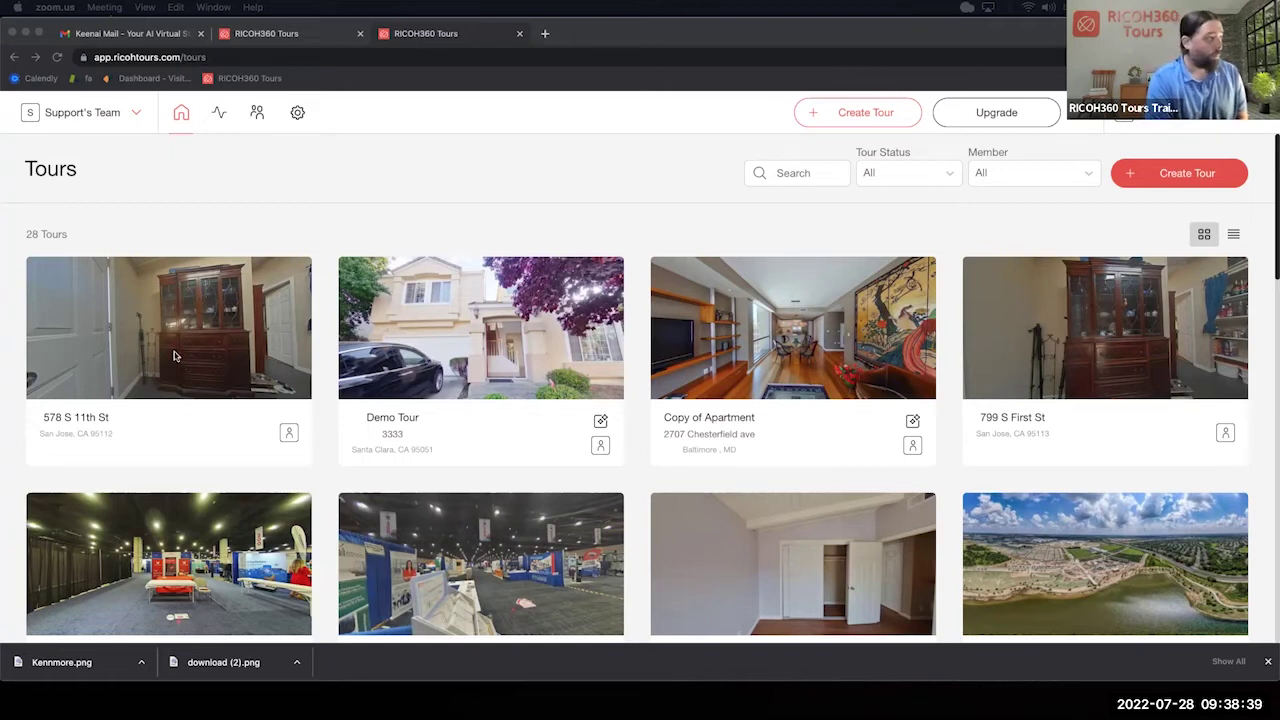
- Preview the Demo Tour in the 360° viewer, then move the Front Yard photo to a new position
click(521, 345)
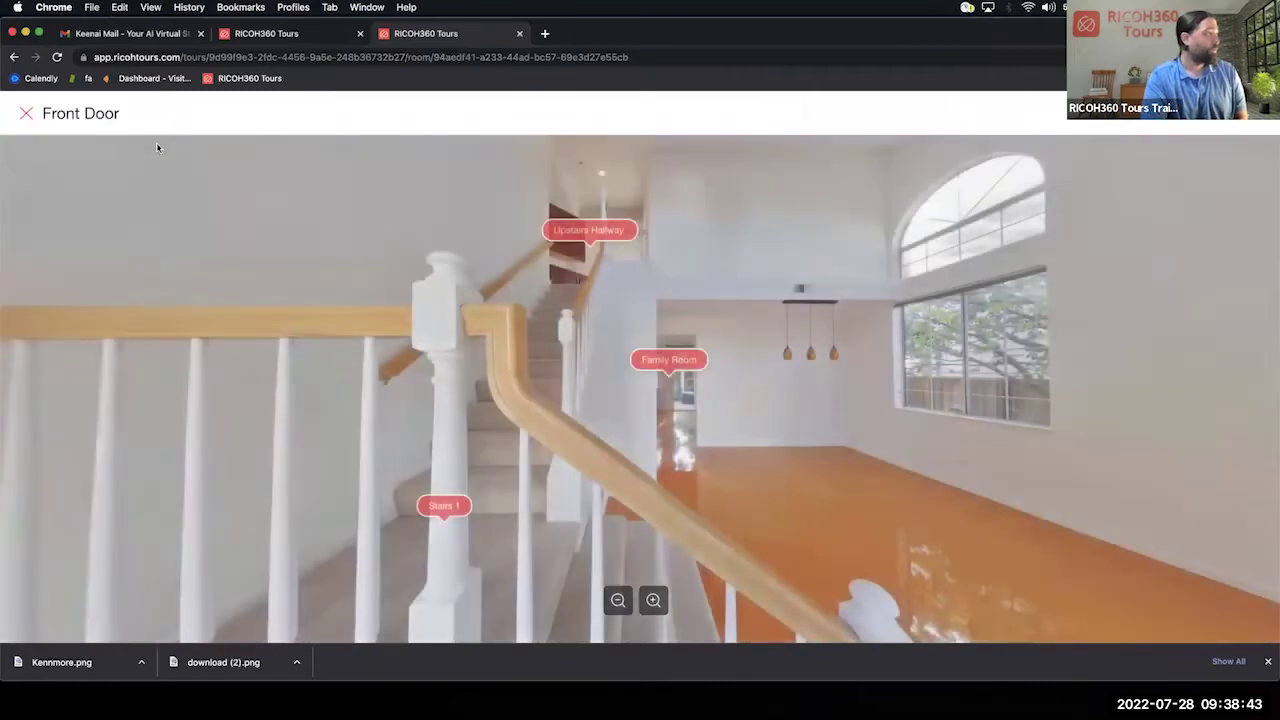
click(25, 116)
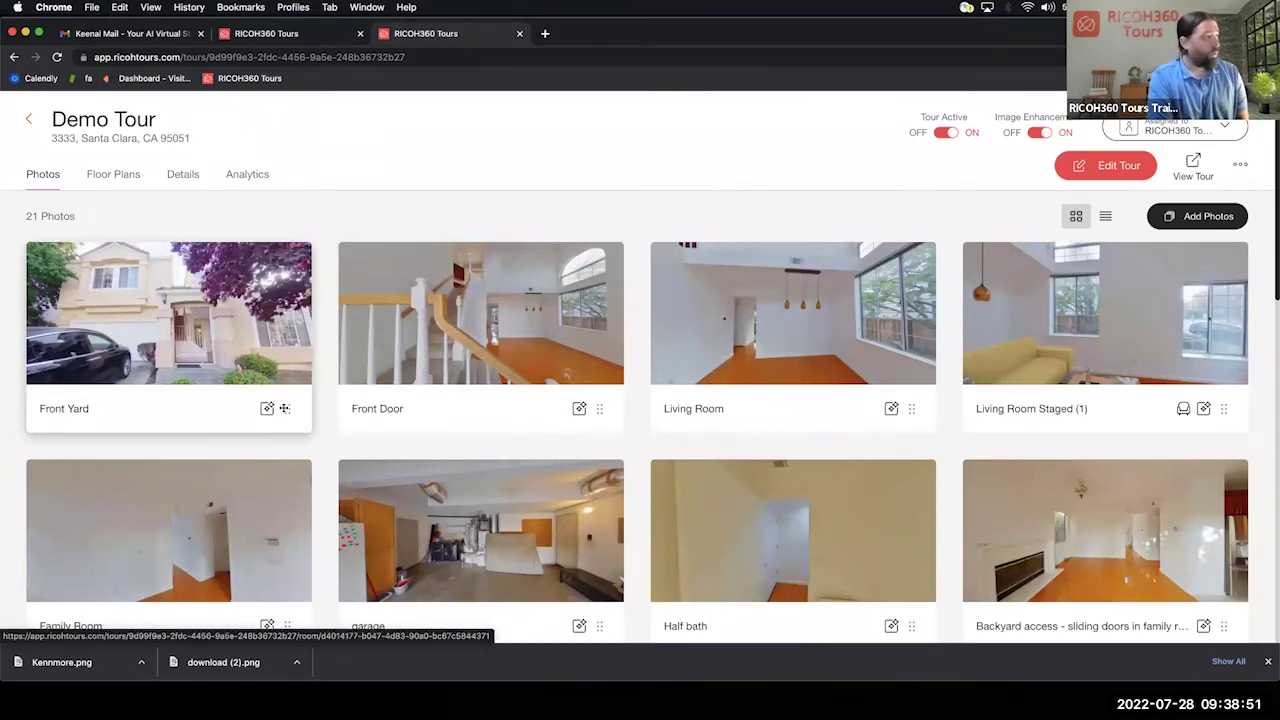
drag(284, 408, 190, 376)
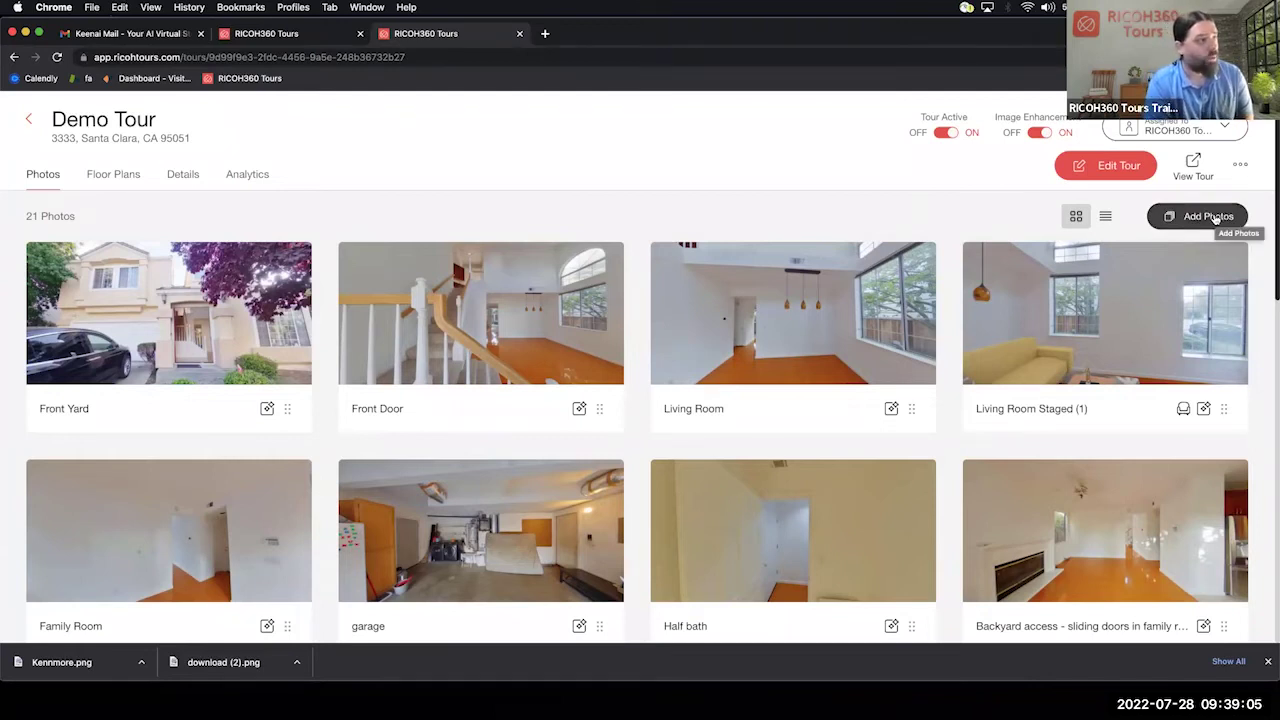
- Start editing the Demo Tour and load Front Yard as the From photo
click(1126, 172)
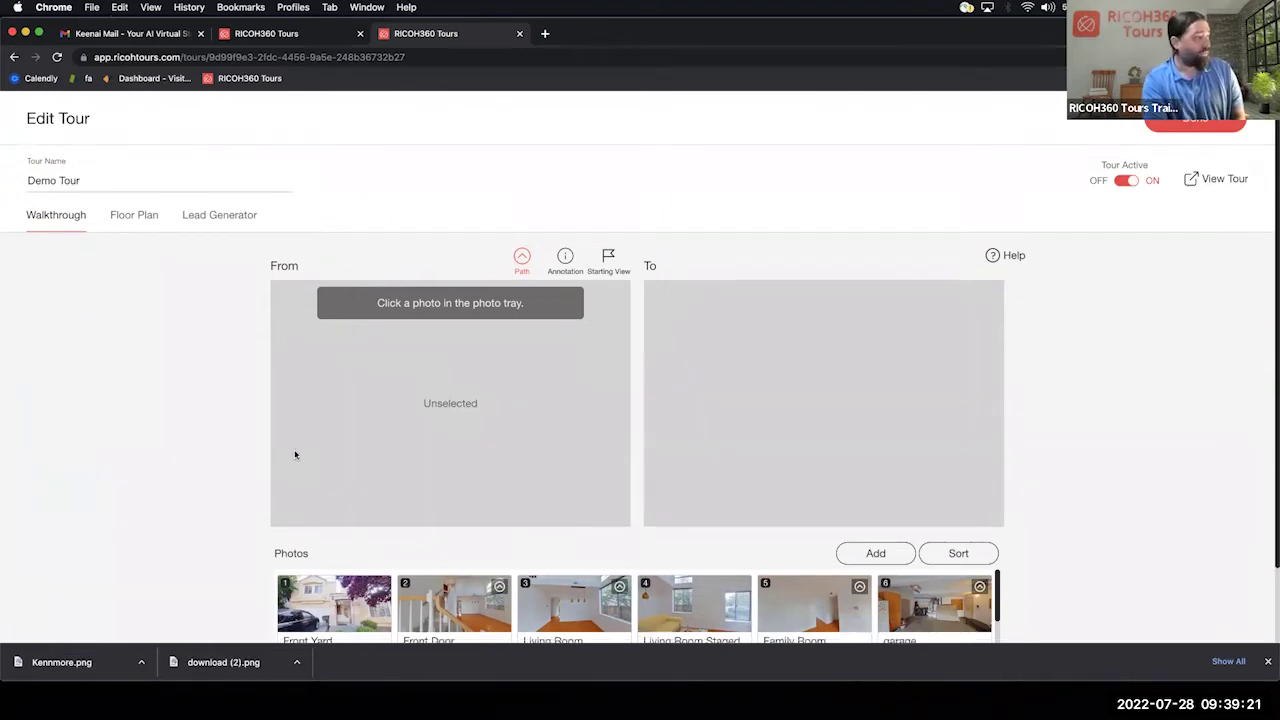
scroll(367, 527, down, 2)
click(362, 527)
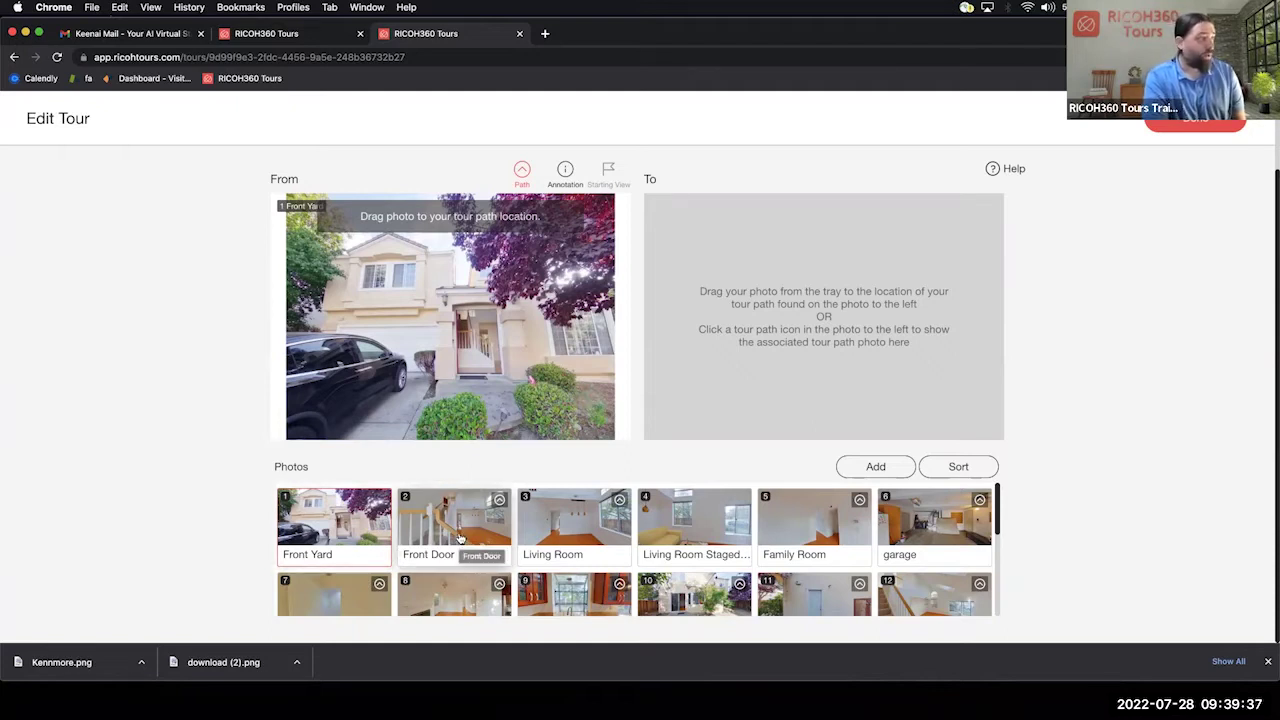
- Link Front Yard to Front Door at the door, set the return path at the doorway, then load Front Door
drag(460, 538, 467, 338)
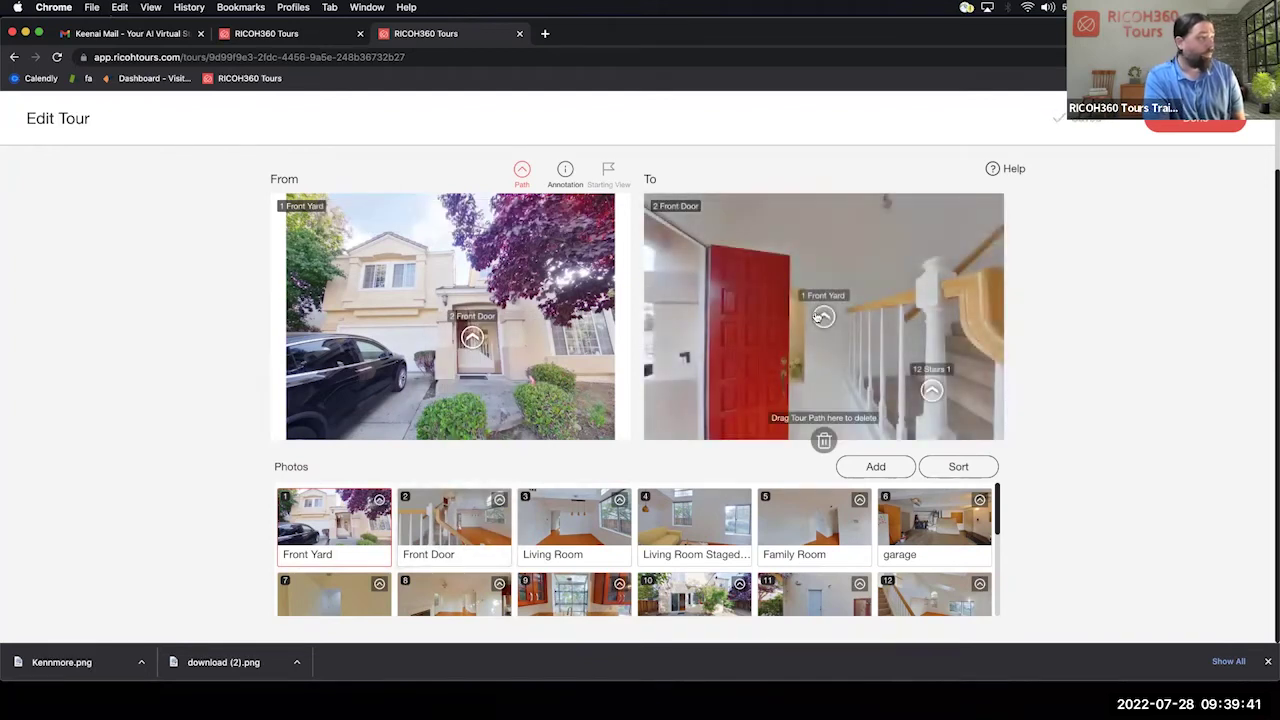
drag(822, 316, 663, 314)
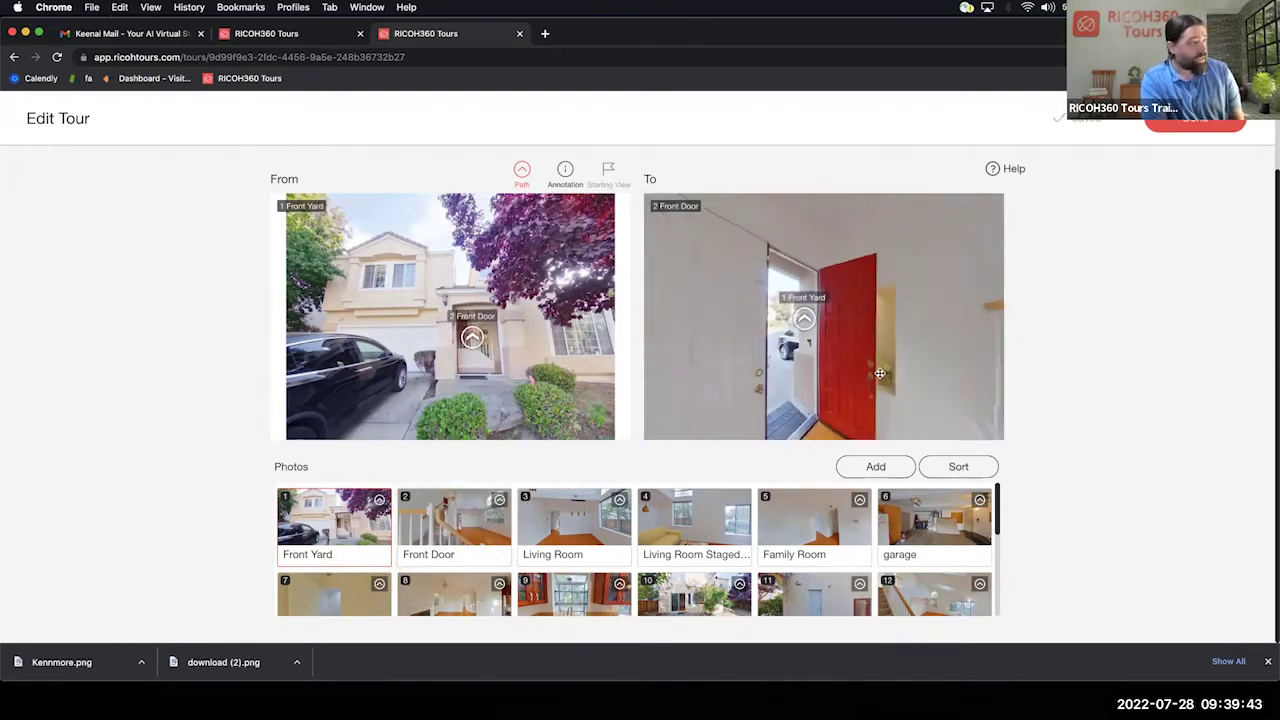
mouse_move(822, 320)
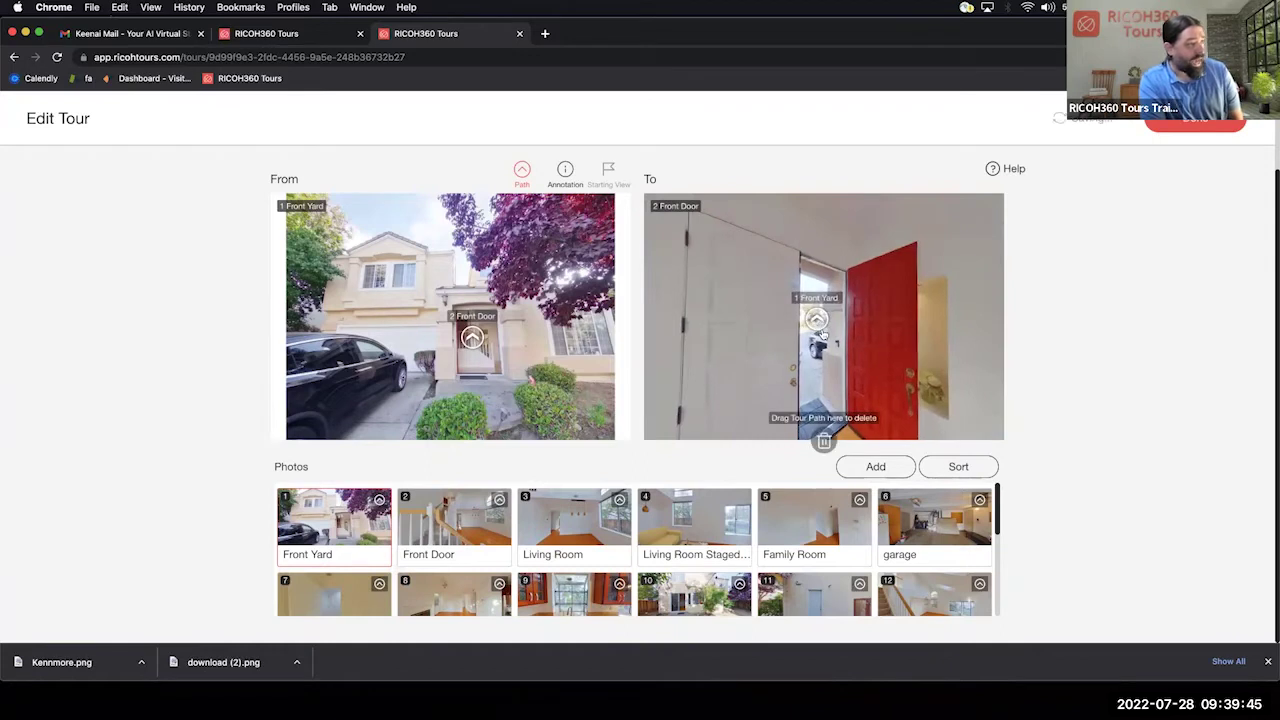
drag(822, 333, 851, 318)
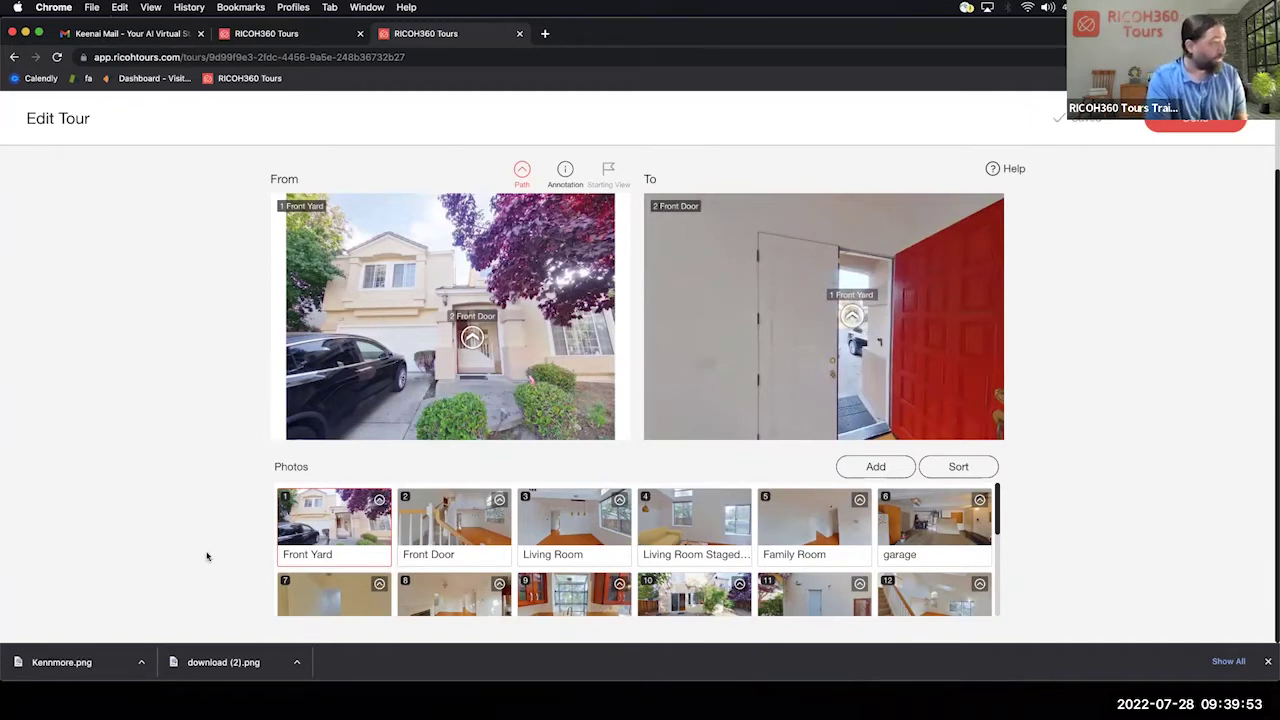
click(442, 544)
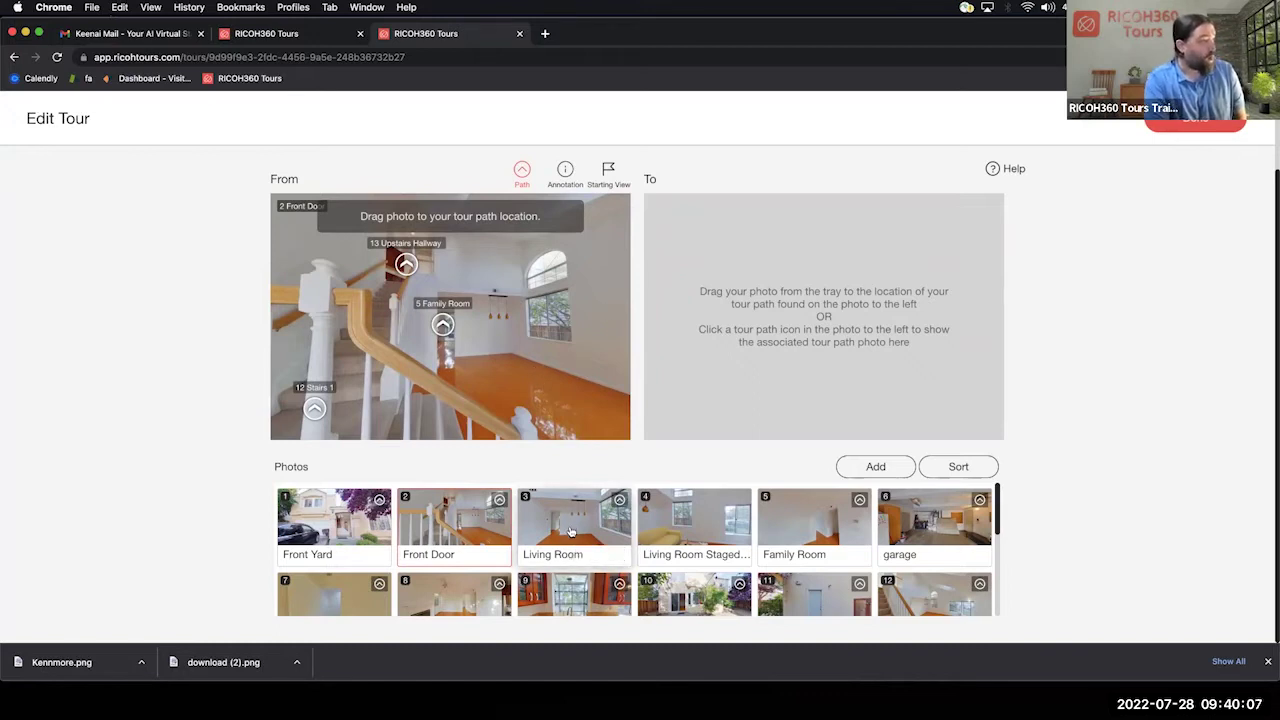
- Add a floor path from Front Door into Living Room and move its return path beside Backyard access
drag(570, 537, 535, 387)
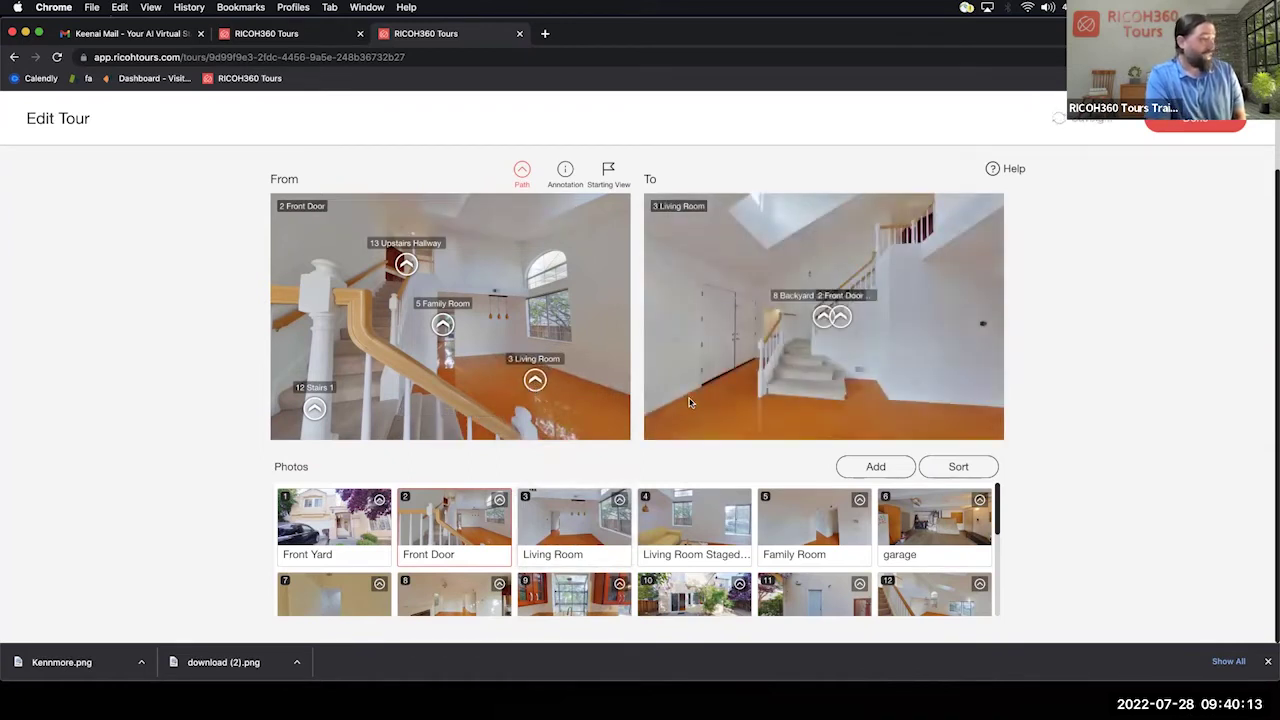
drag(838, 318, 785, 322)
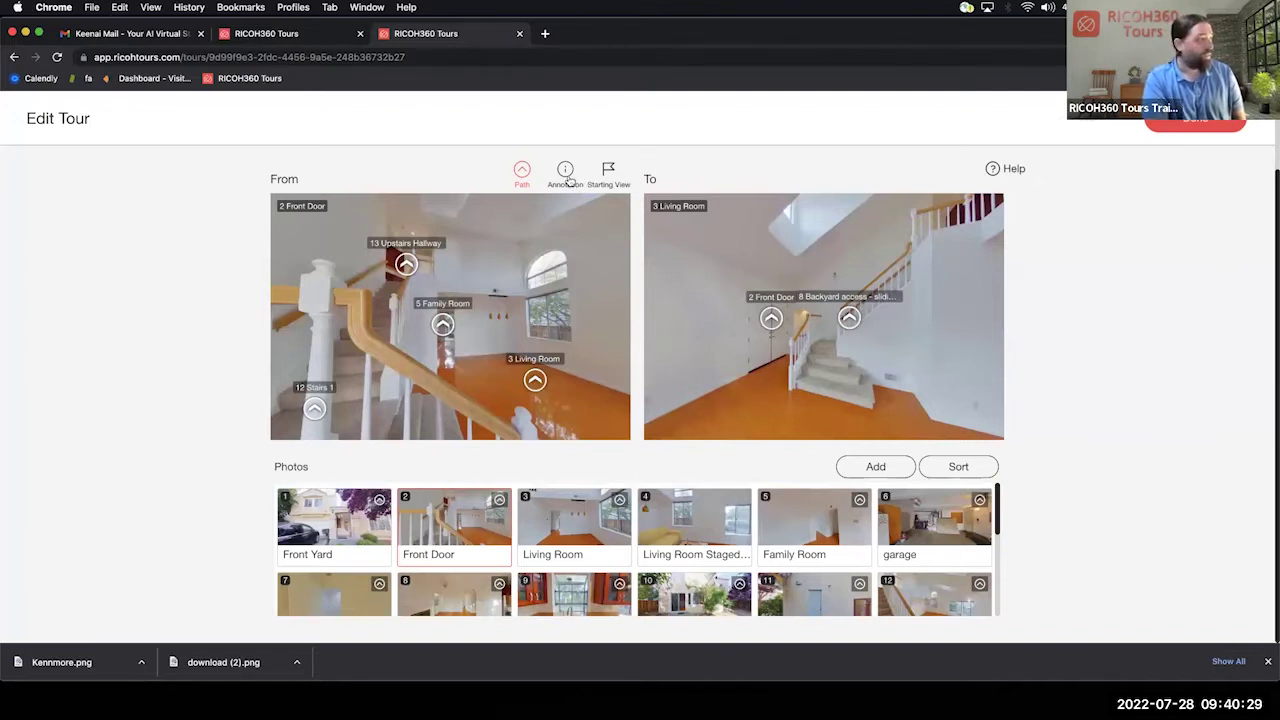
- In Annotation mode, load the Kitchen photo and turn the view toward the fridge and cabinets
click(565, 175)
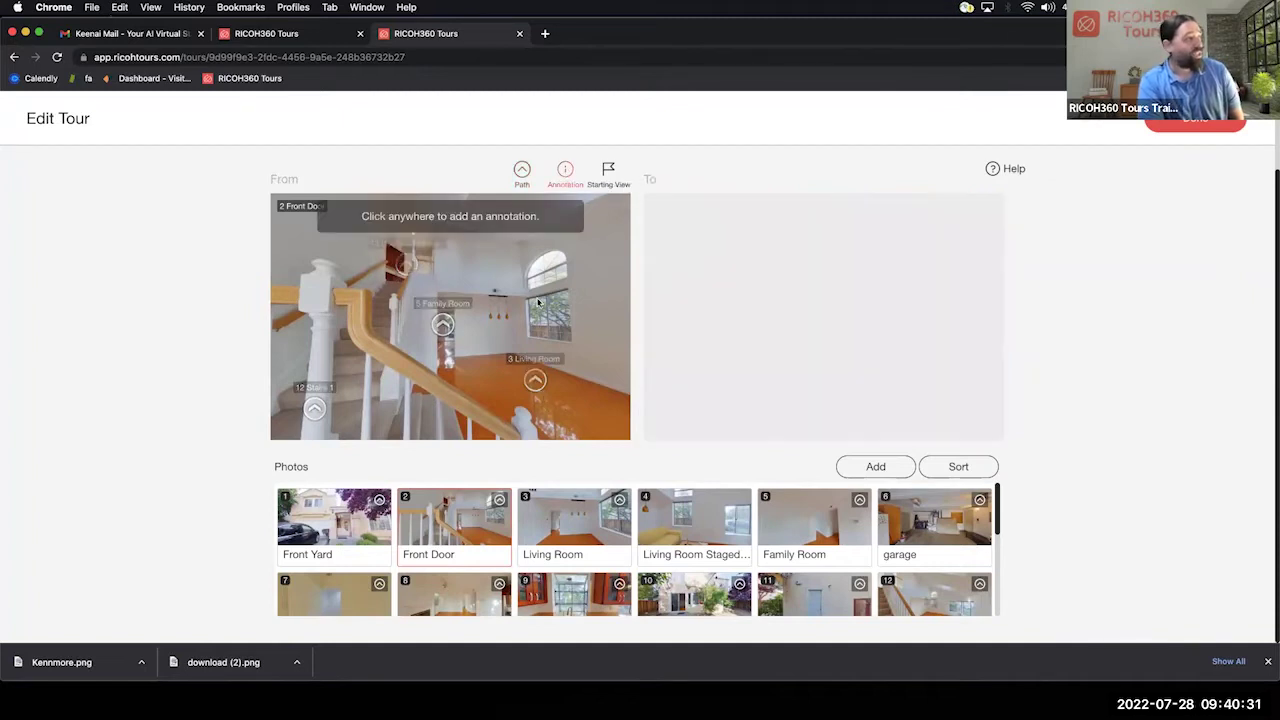
click(566, 595)
mouse_move(394, 343)
mouse_down()
mouse_move(251, 366)
mouse_move(351, 353)
mouse_up()
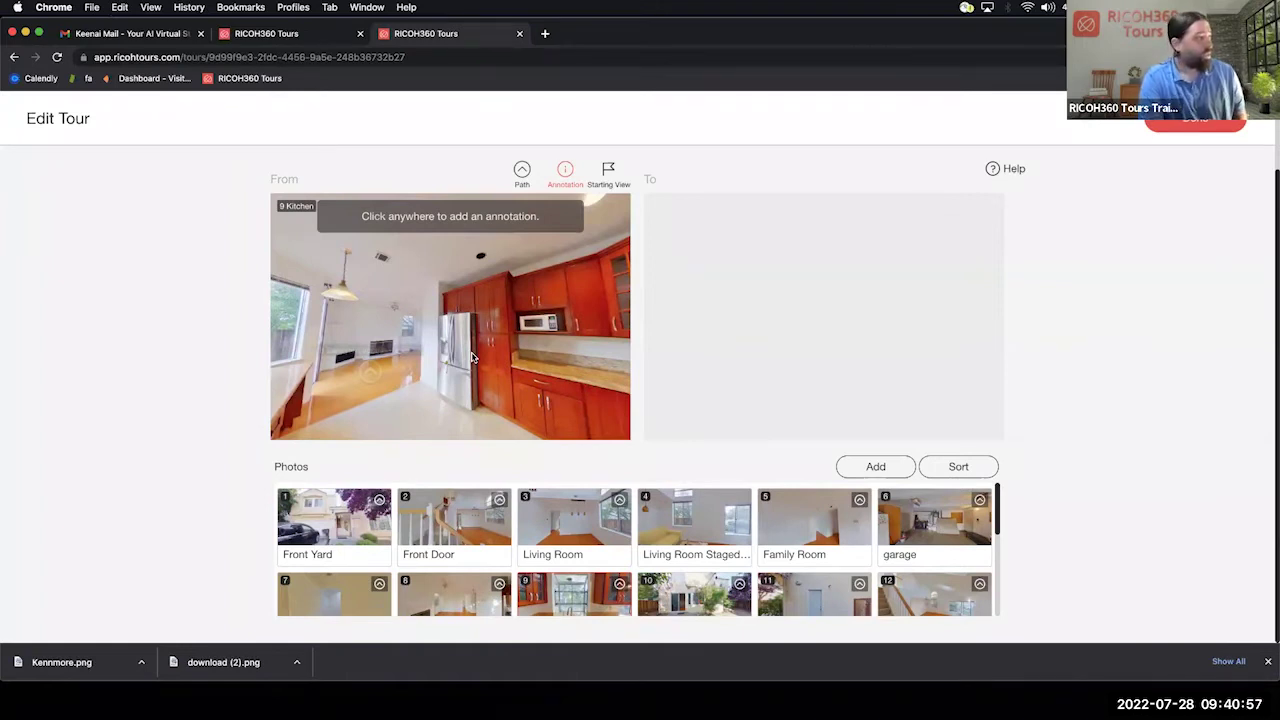
drag(449, 328, 437, 391)
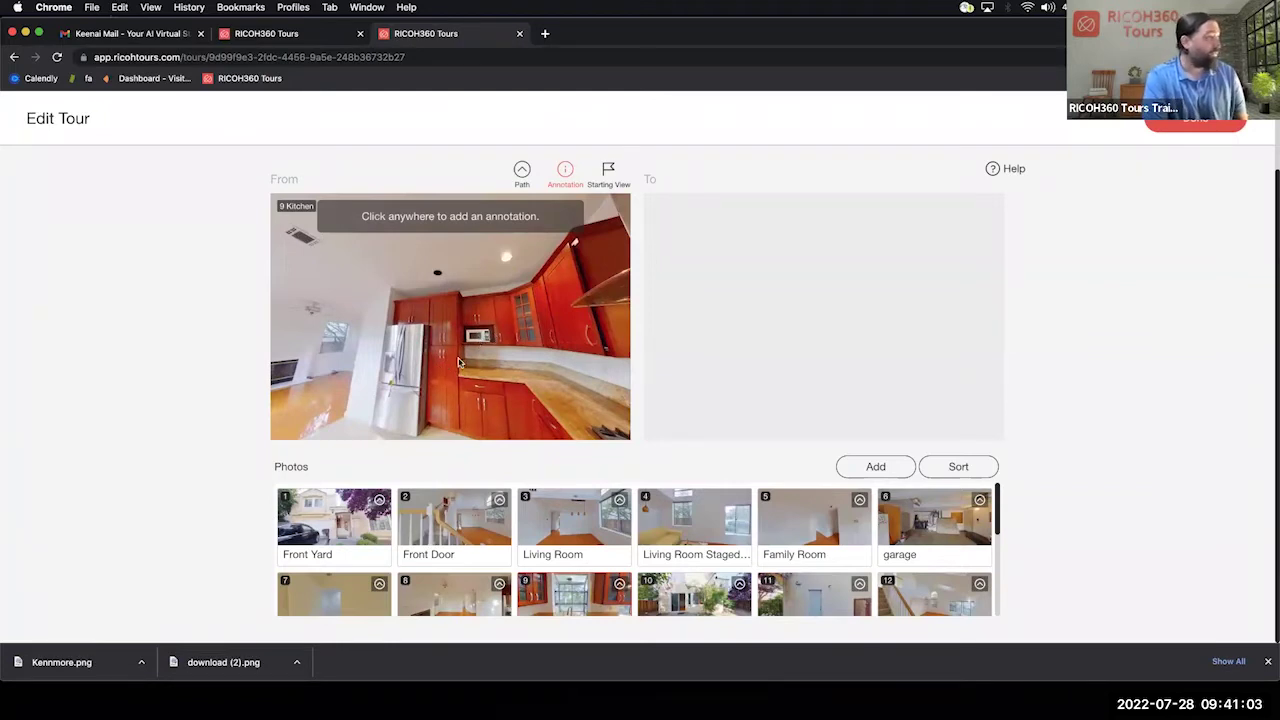
- Place an annotation on the fridge titled 'Fridge' with a Kennmore description and pasted link
click(419, 363)
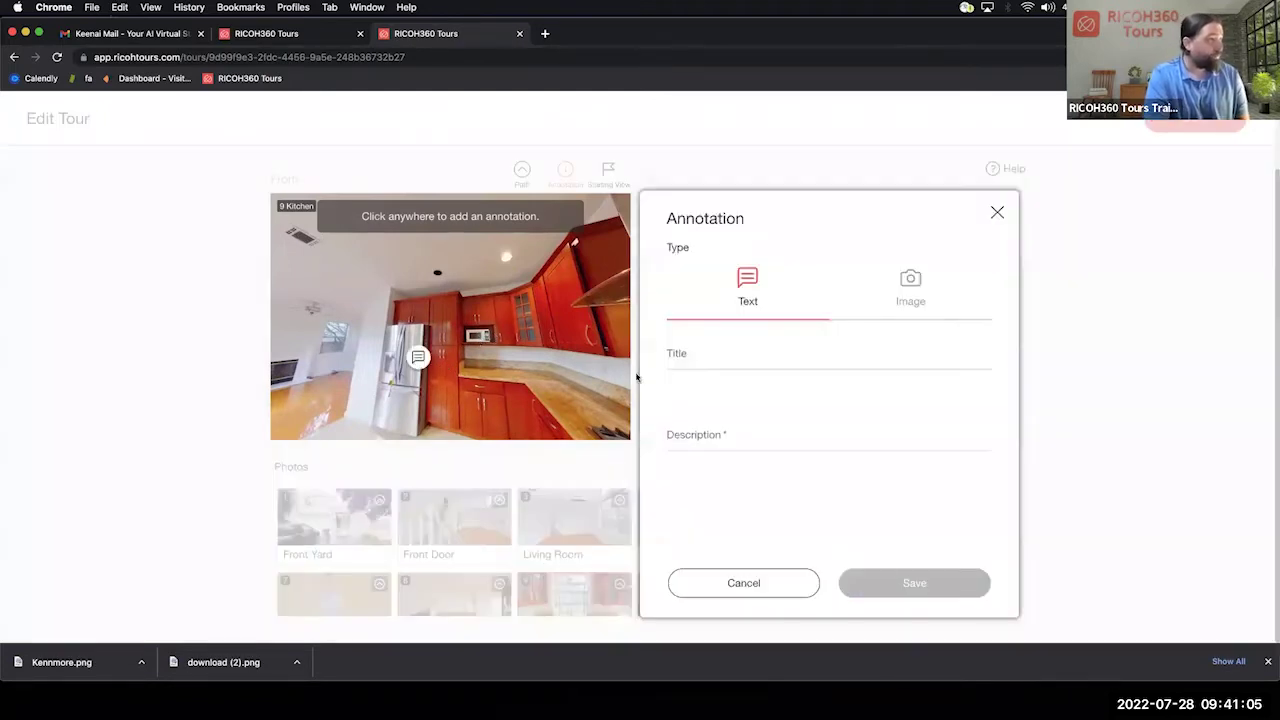
click(759, 350)
text(F)
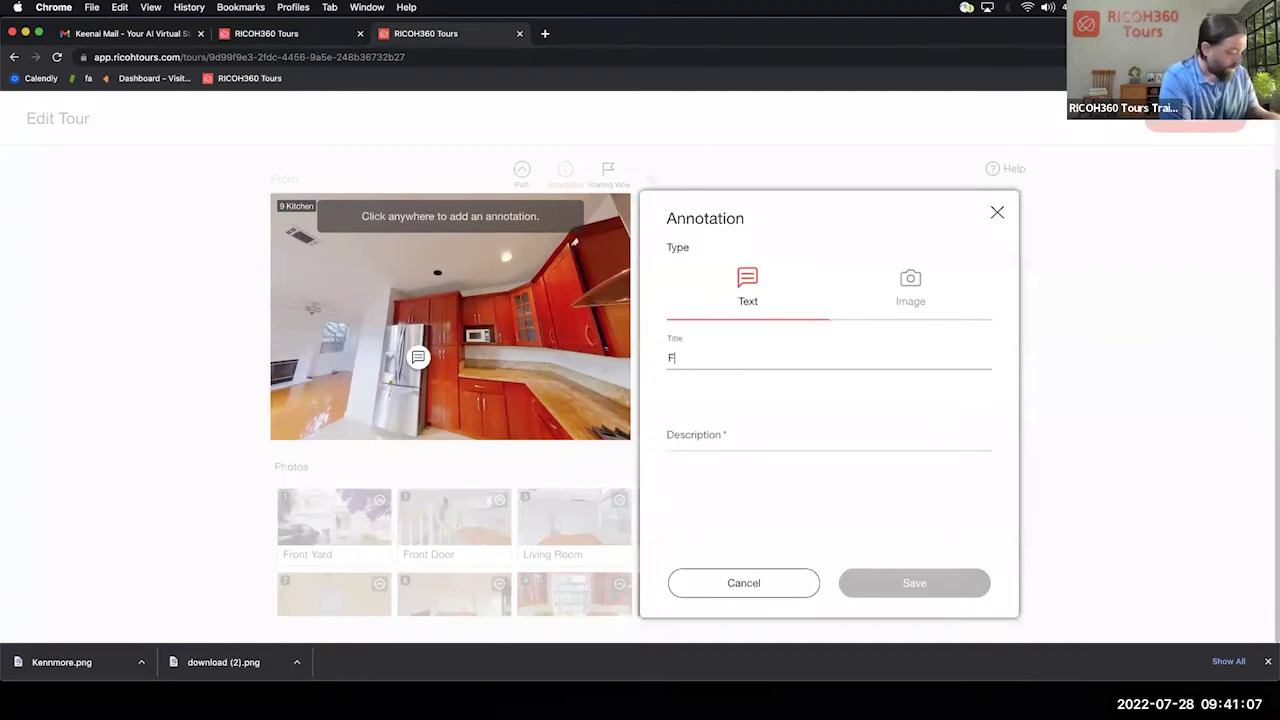
text(ridge)
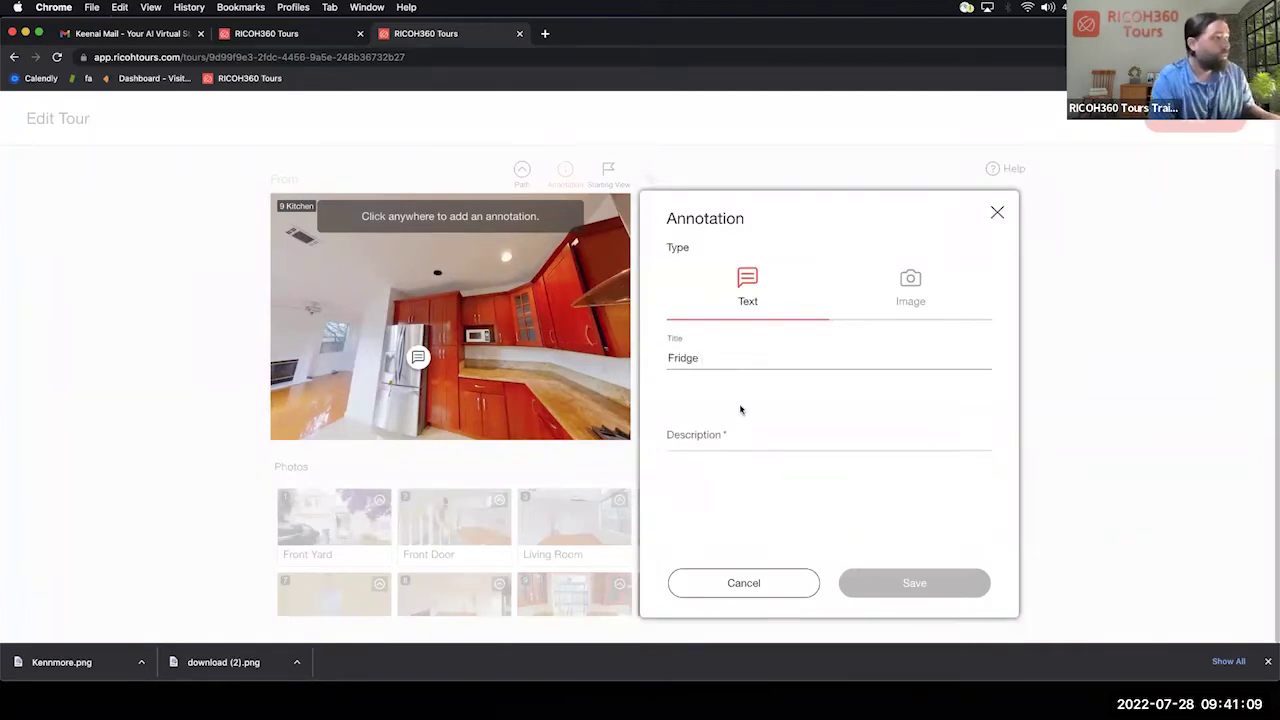
click(729, 432)
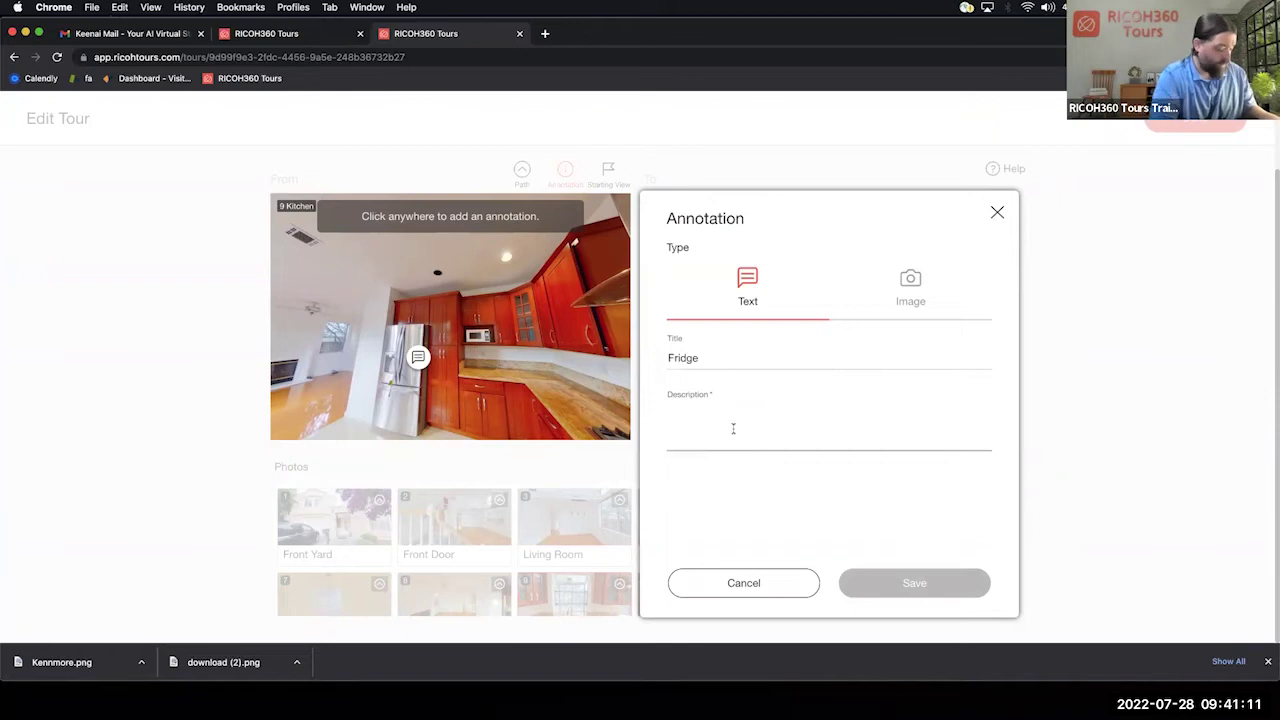
text(Kenno)
text(ore)
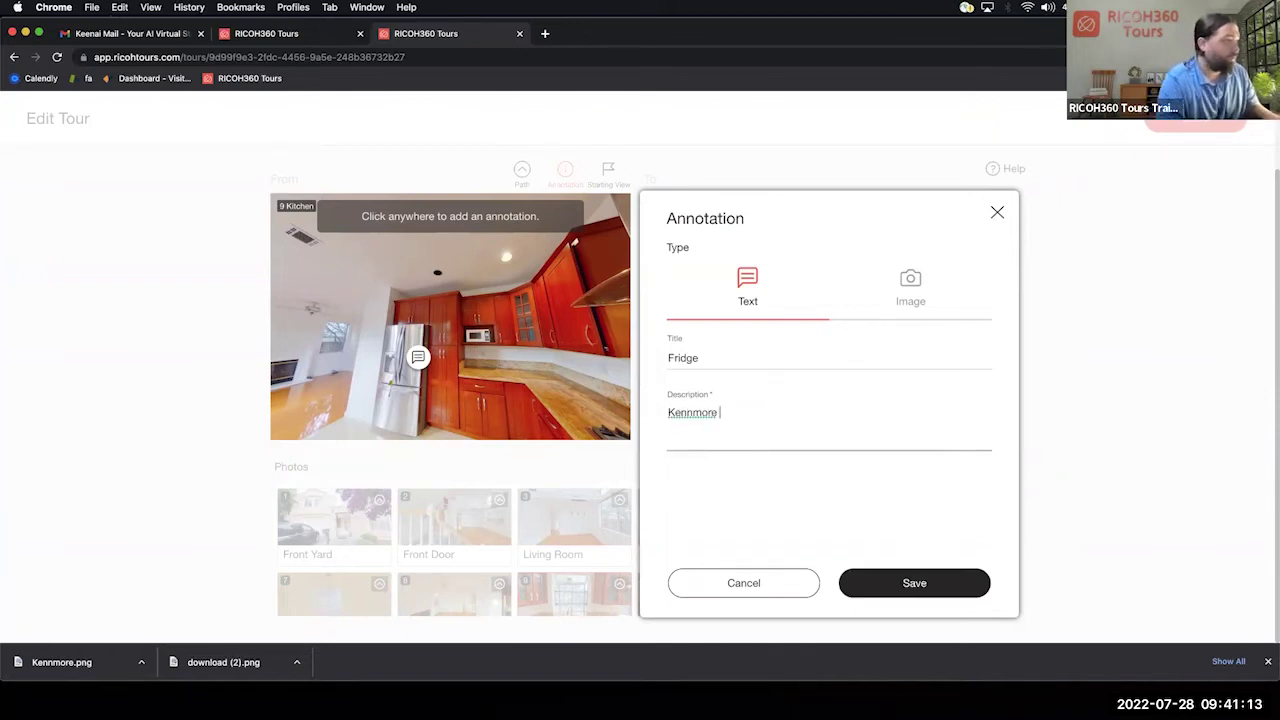
right_click(767, 412)
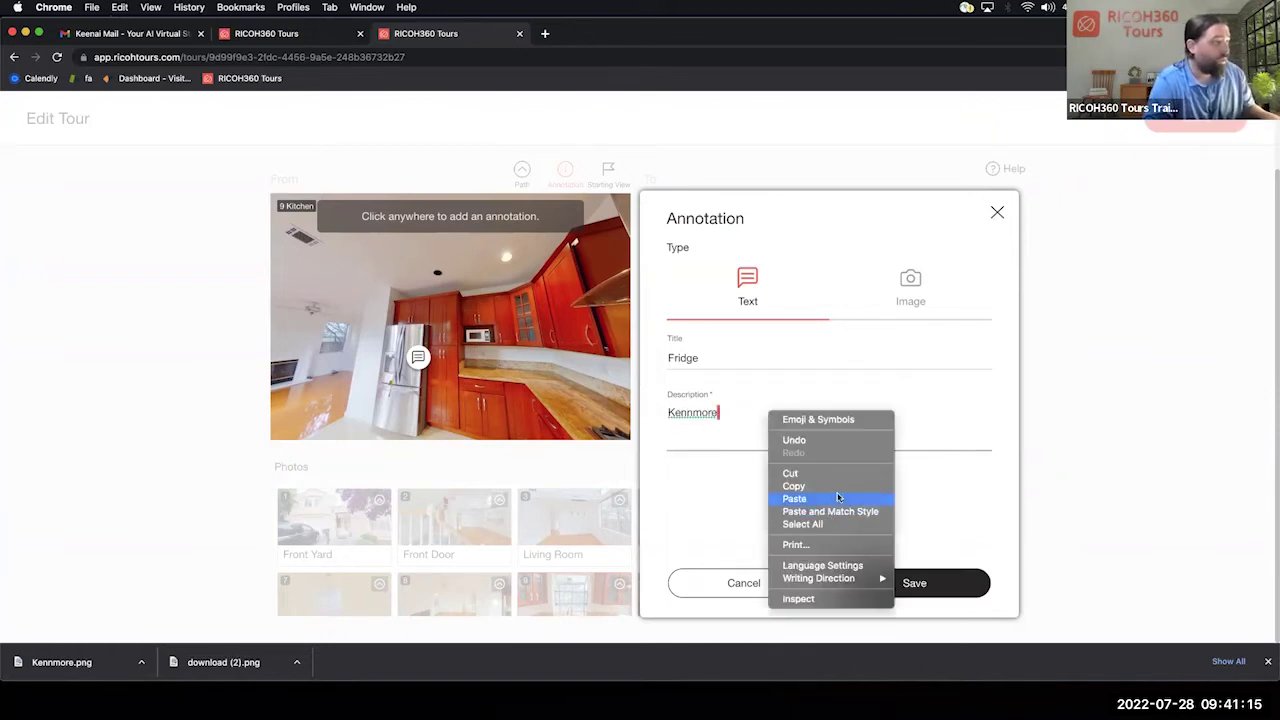
click(828, 499)
click(718, 411)
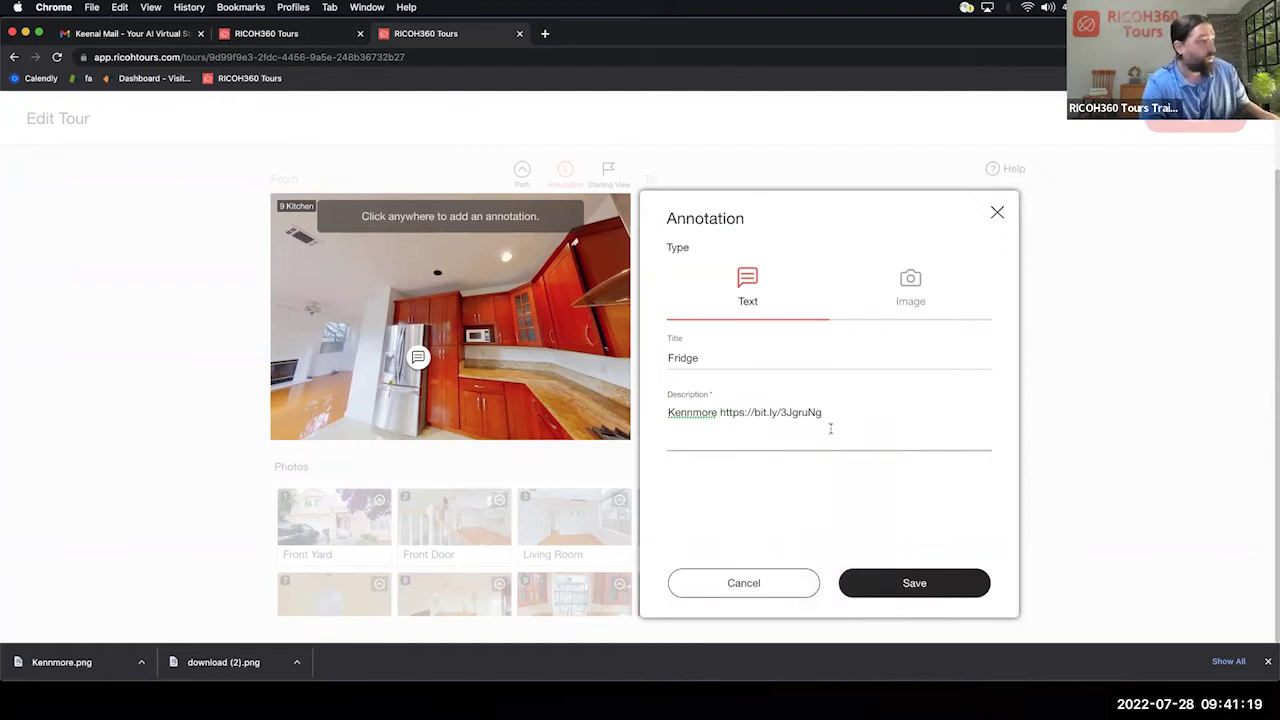
- Make it an image annotation using the Kennmore.png picture
click(909, 282)
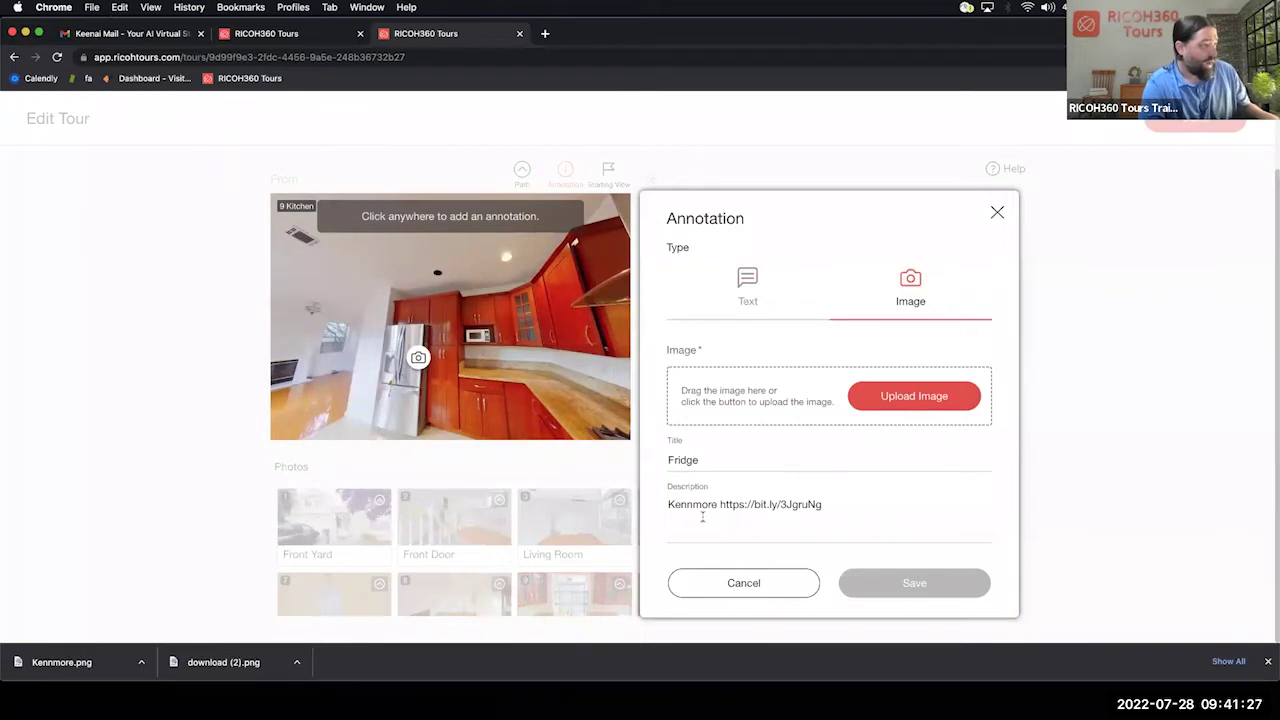
click(940, 396)
double_click(300, 118)
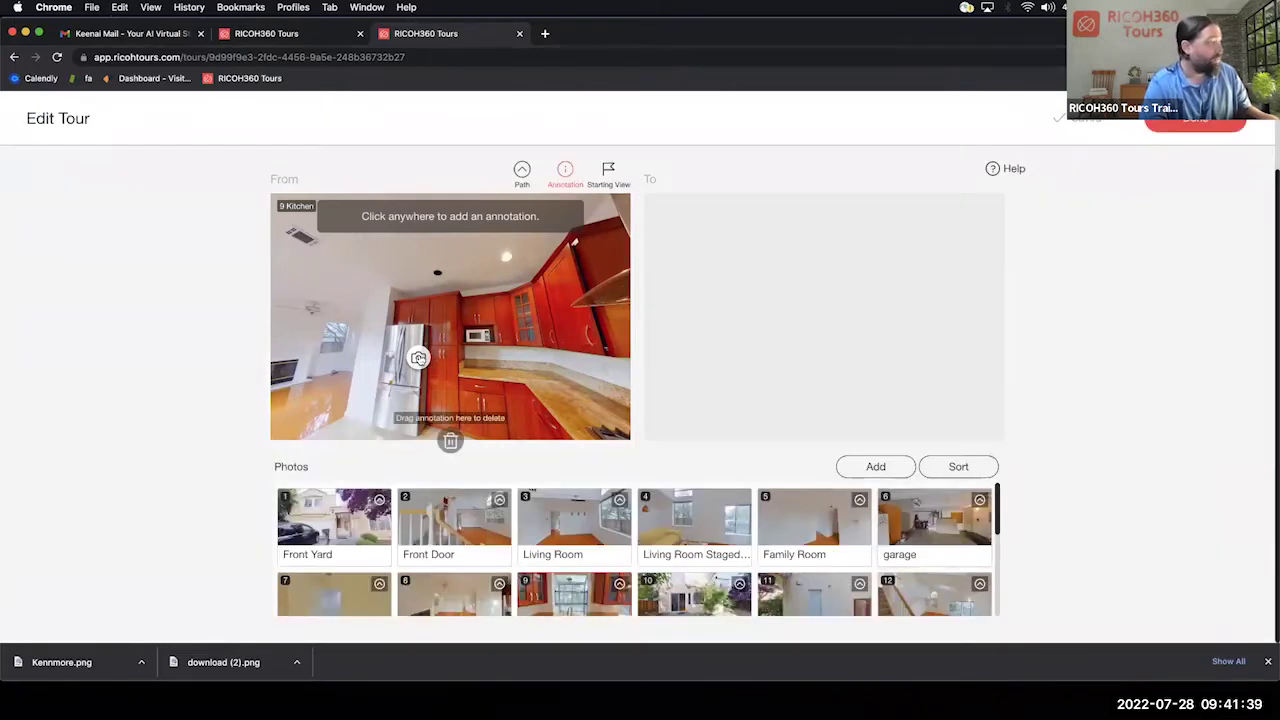
- Check the Fridge annotation, then save a Kitchen starting view turned toward the hallway
click(422, 360)
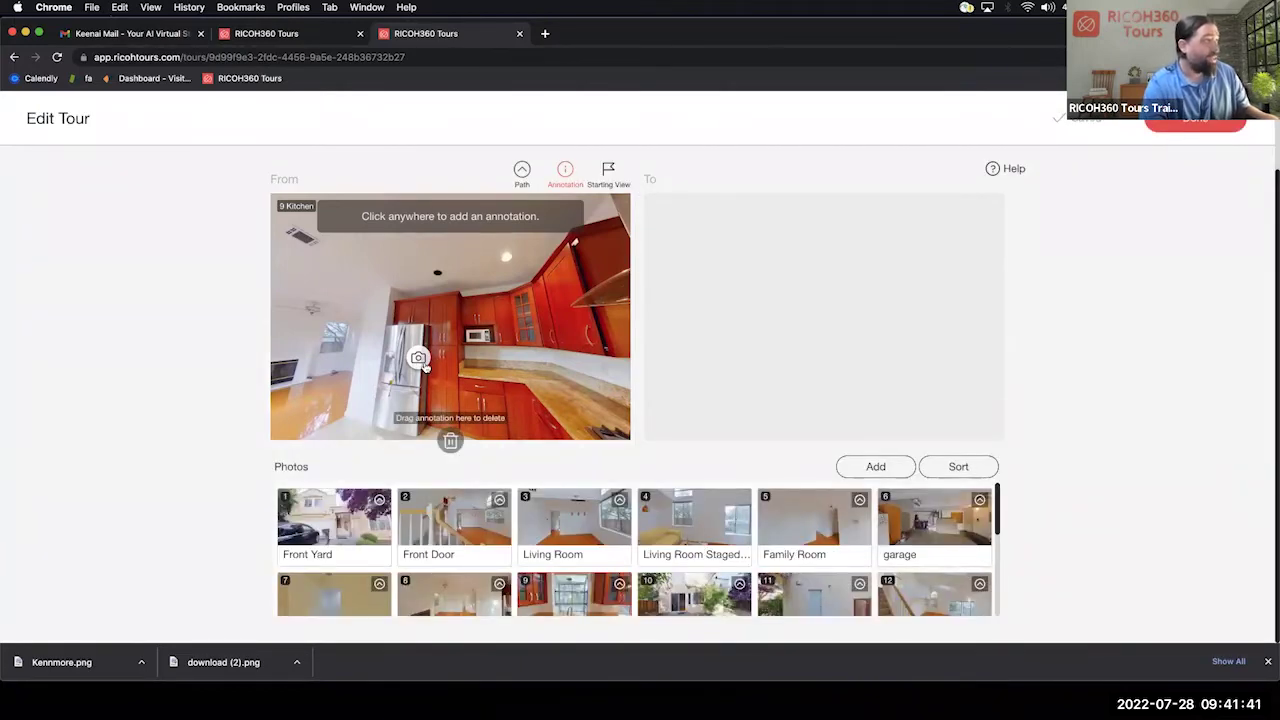
click(607, 172)
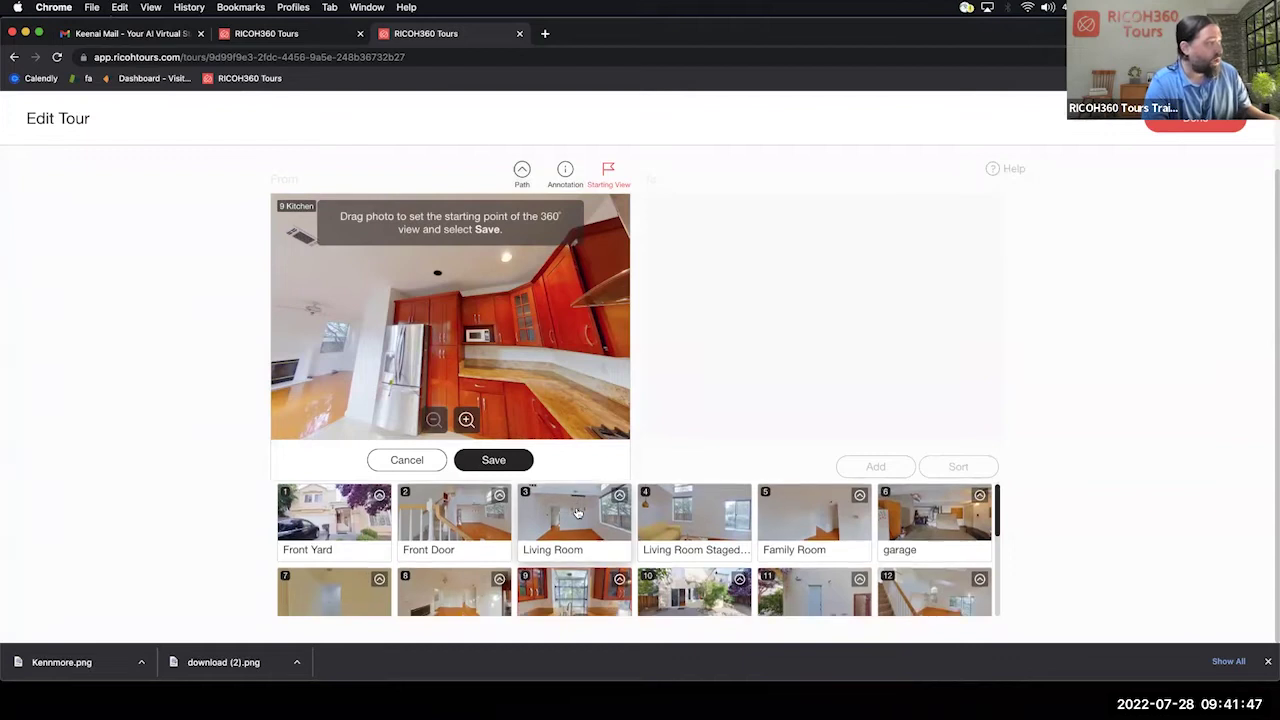
scroll(592, 547, down, 1)
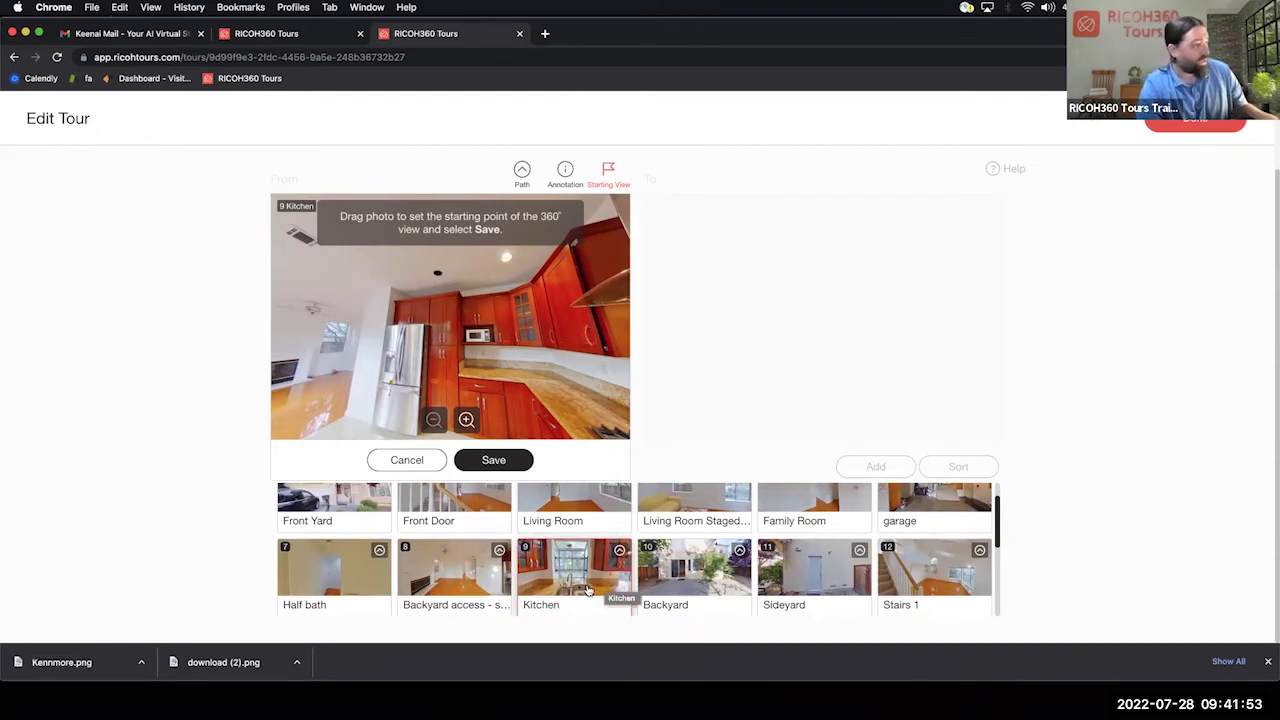
drag(403, 347, 616, 350)
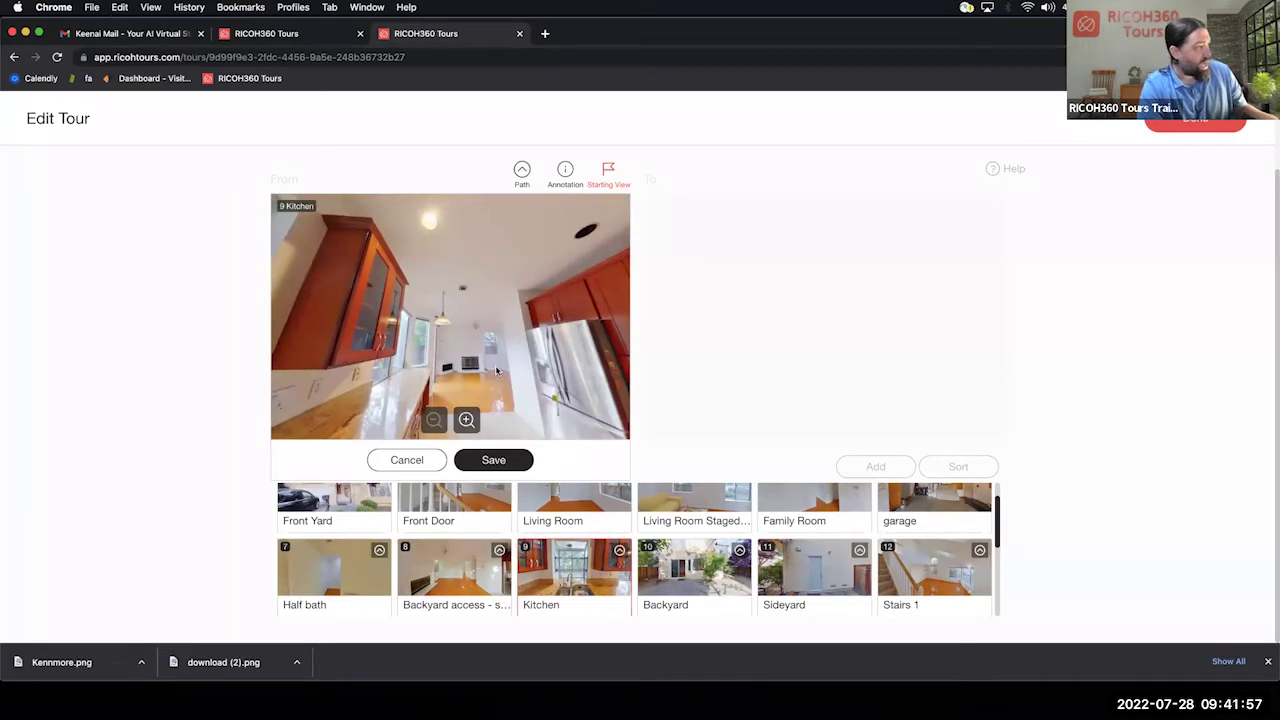
drag(517, 358, 525, 370)
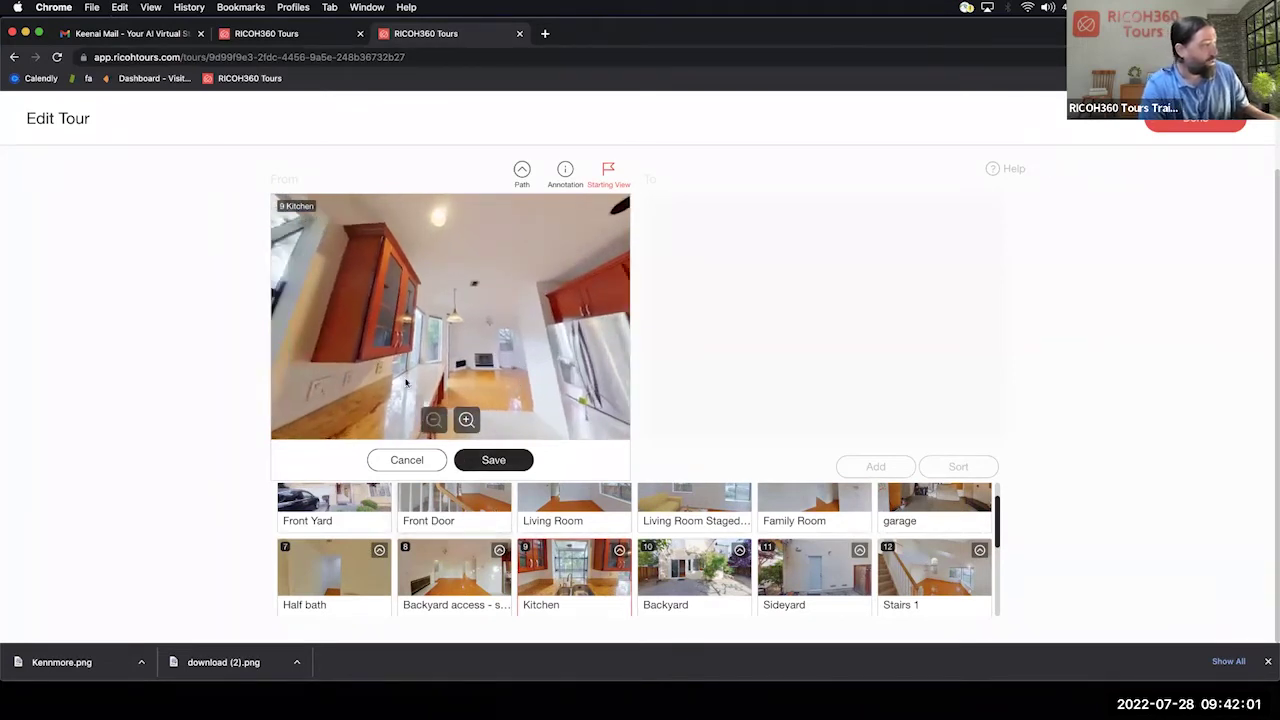
click(514, 462)
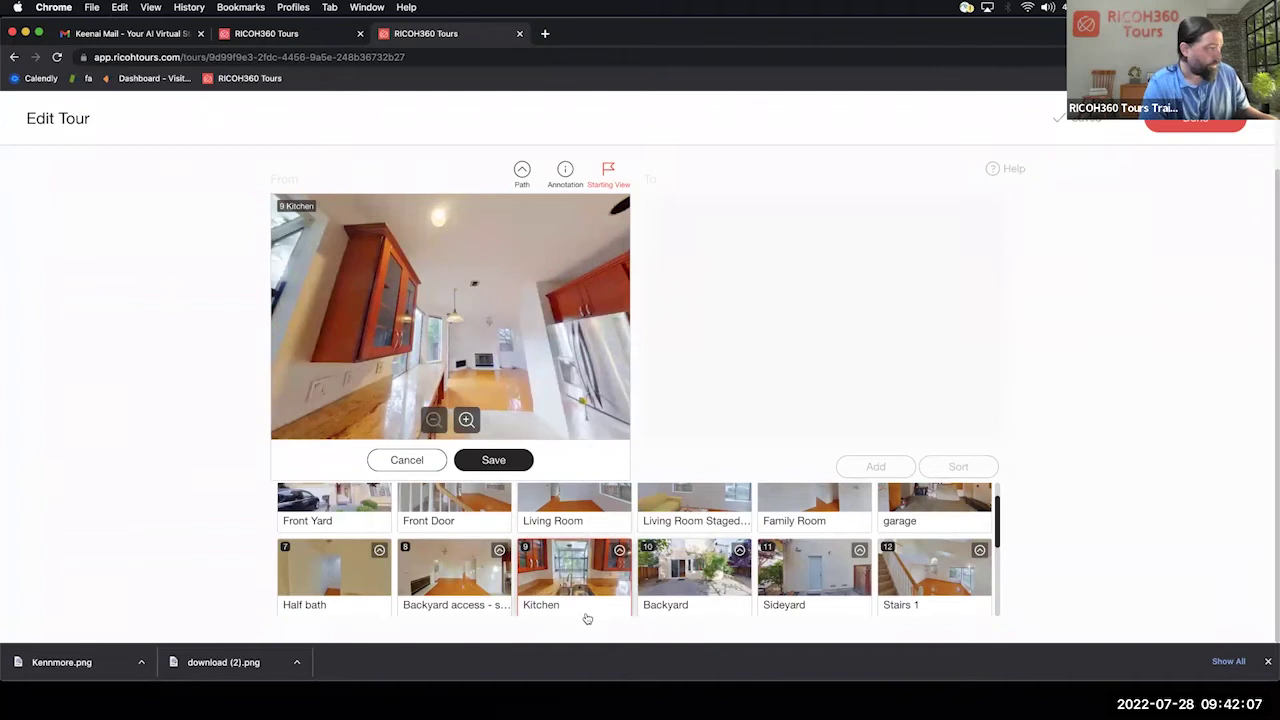
- Finish editing and return to the Demo Tour Photos page
scroll(586, 612, down, 1)
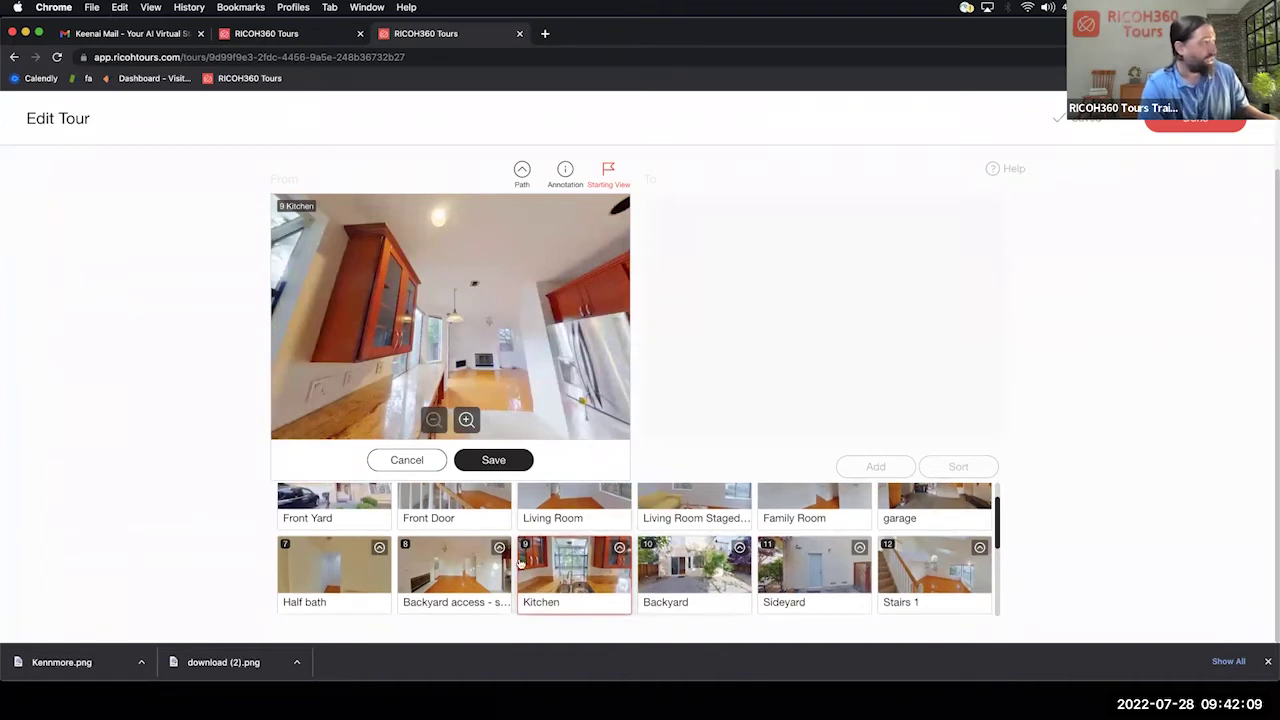
scroll(580, 594, up, 2)
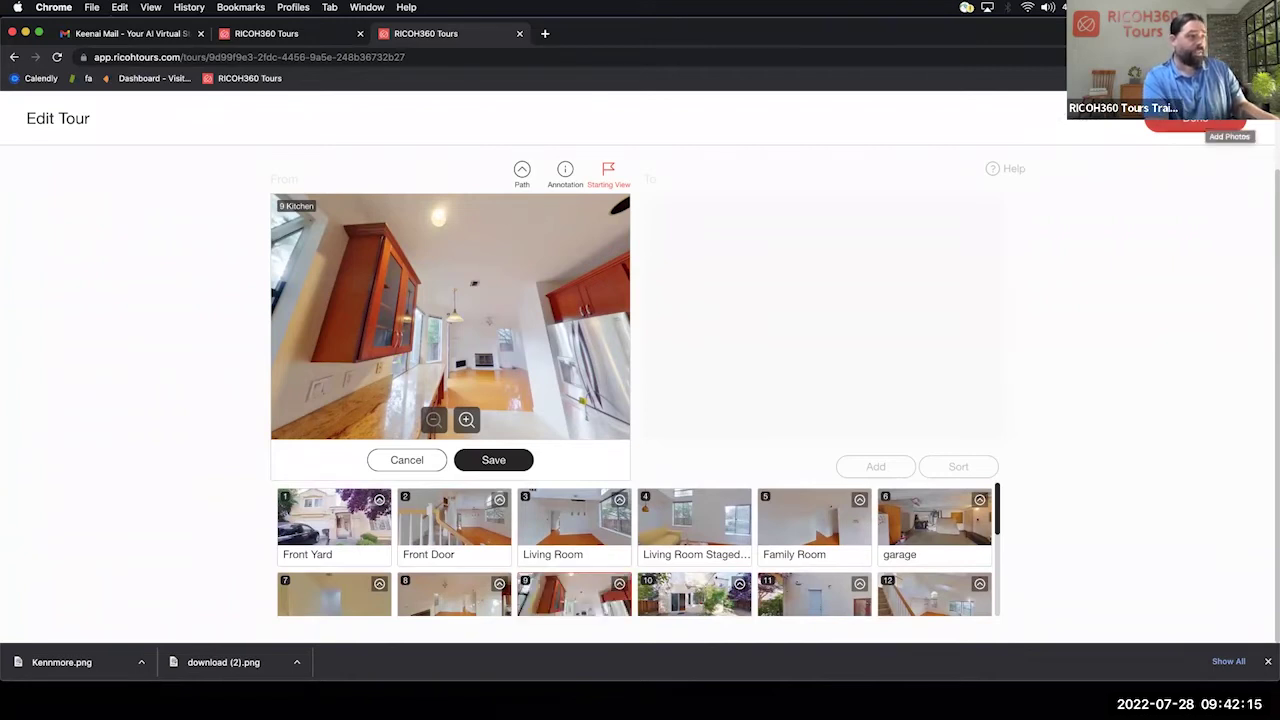
click(1195, 118)
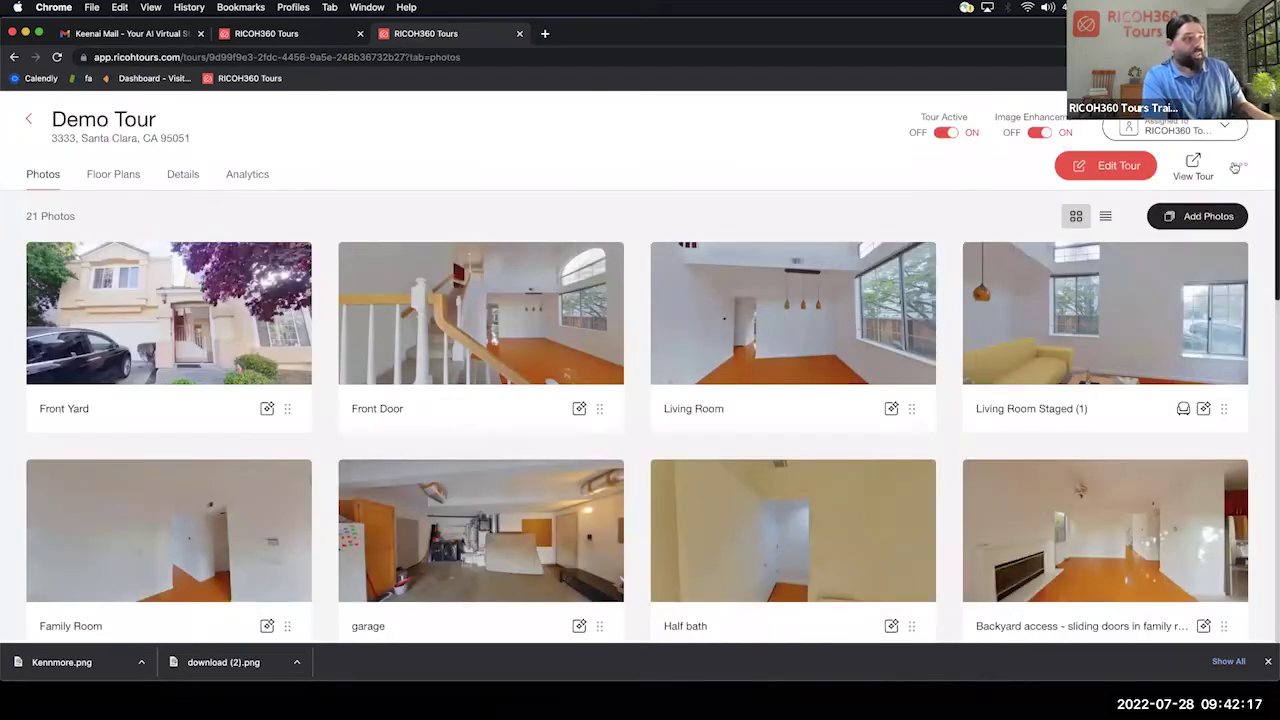
- Launch the Floor Plan Generator from the Demo Tour's three-dot menu
click(1240, 168)
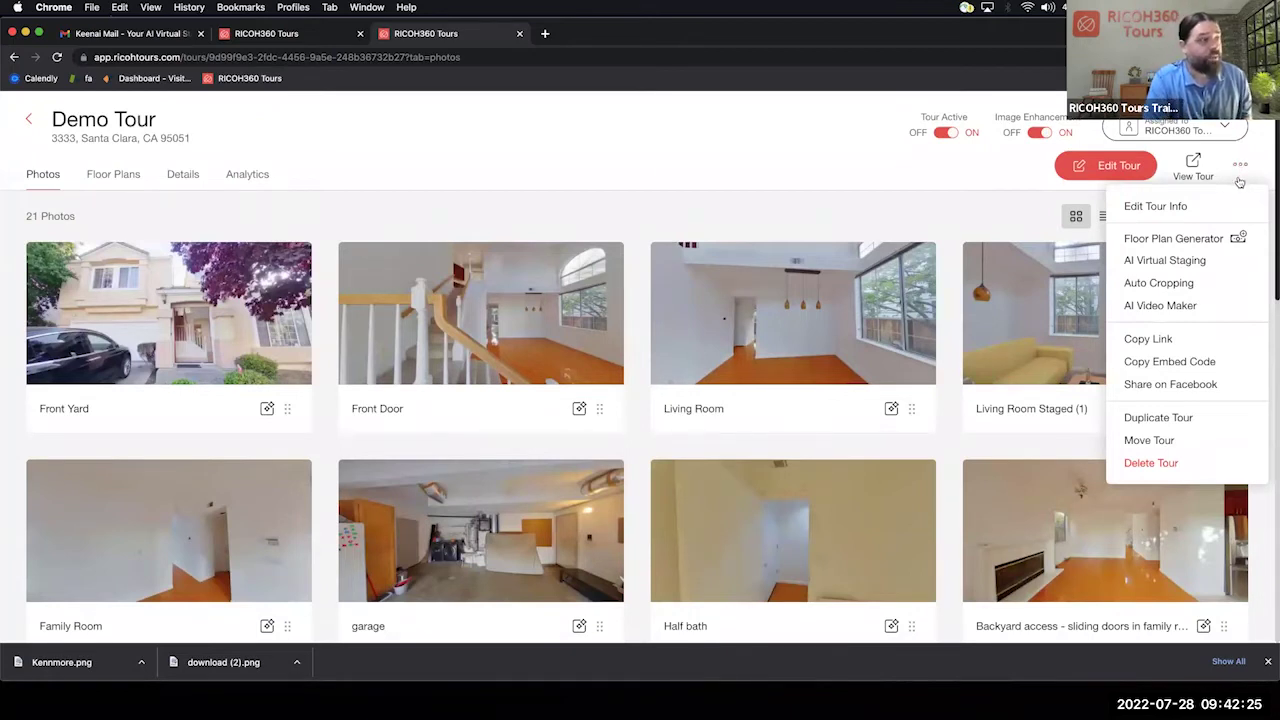
click(1210, 241)
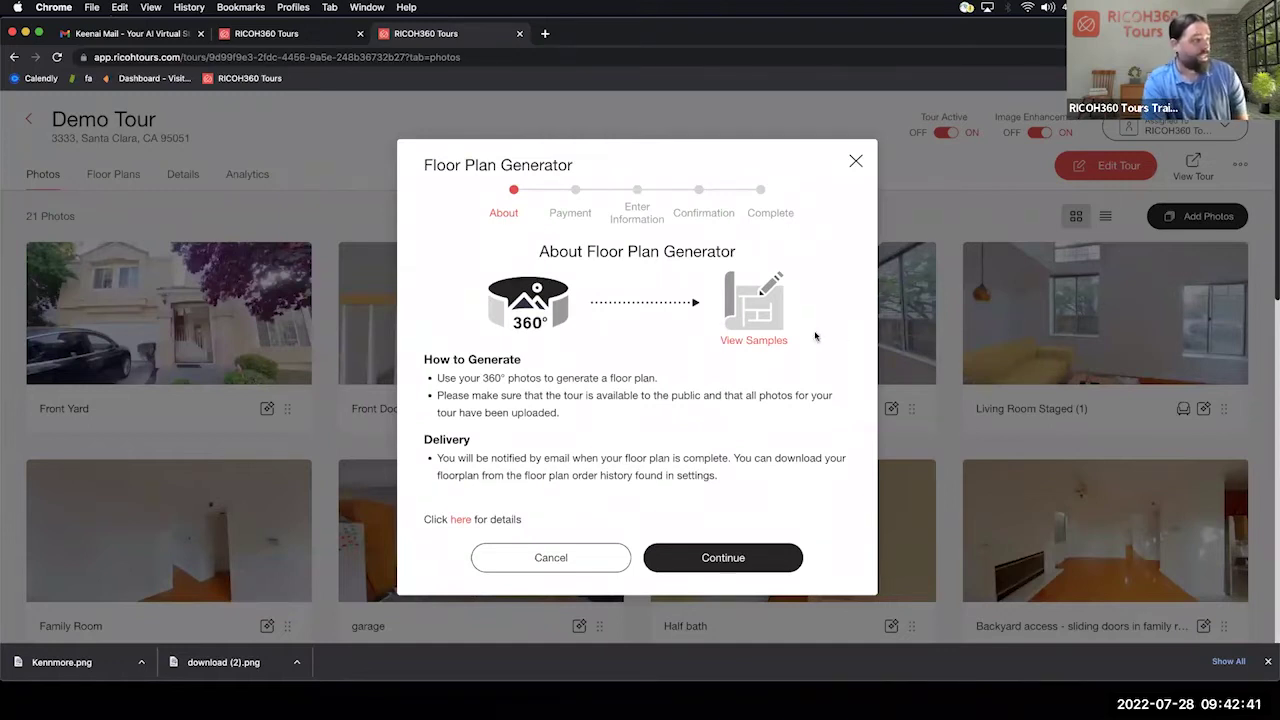
- View the sample floor plans, then continue past payment to the property information step
click(762, 342)
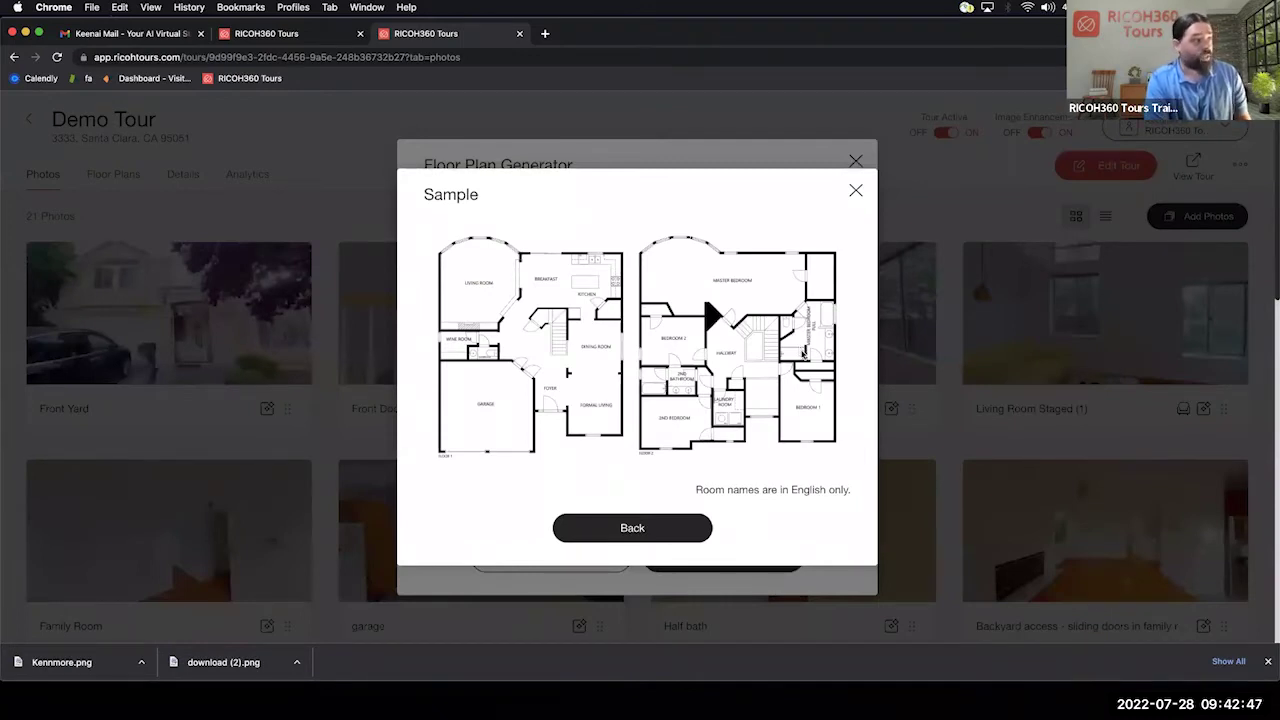
click(857, 191)
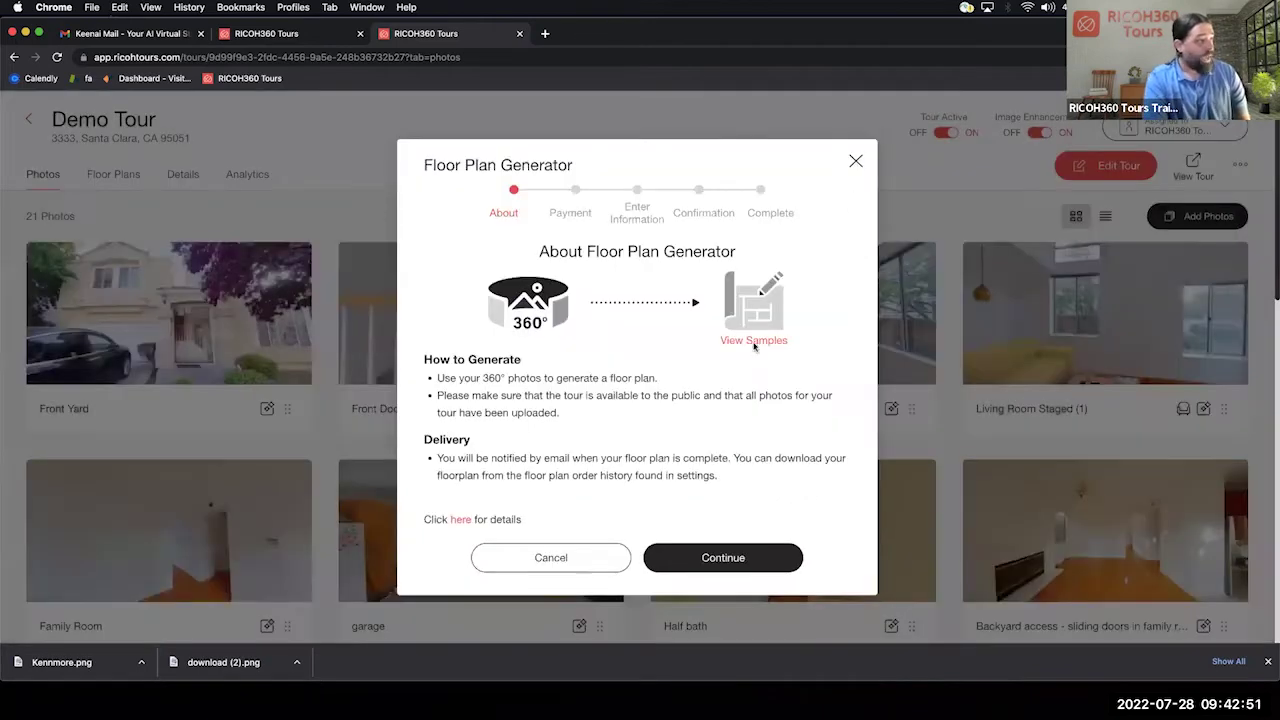
click(739, 561)
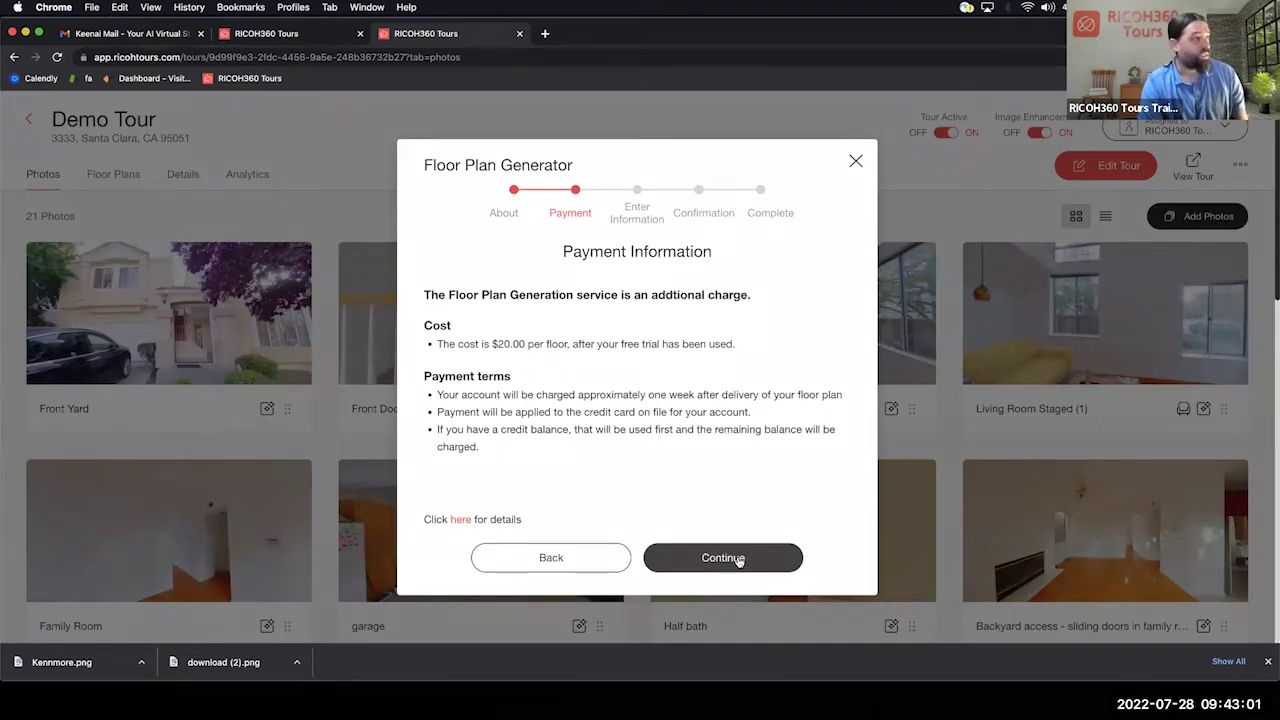
click(740, 560)
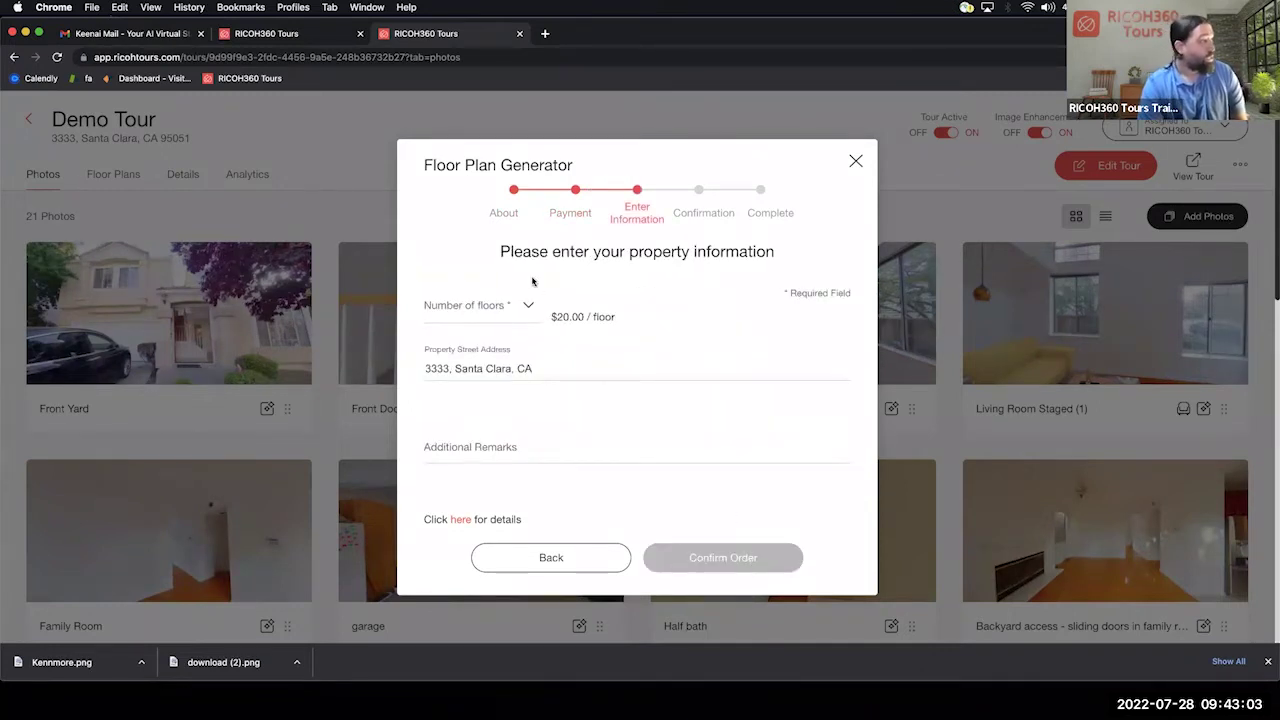
- Set Number of floors to 2, enter the Additional Remarks field, and close without ordering
click(522, 307)
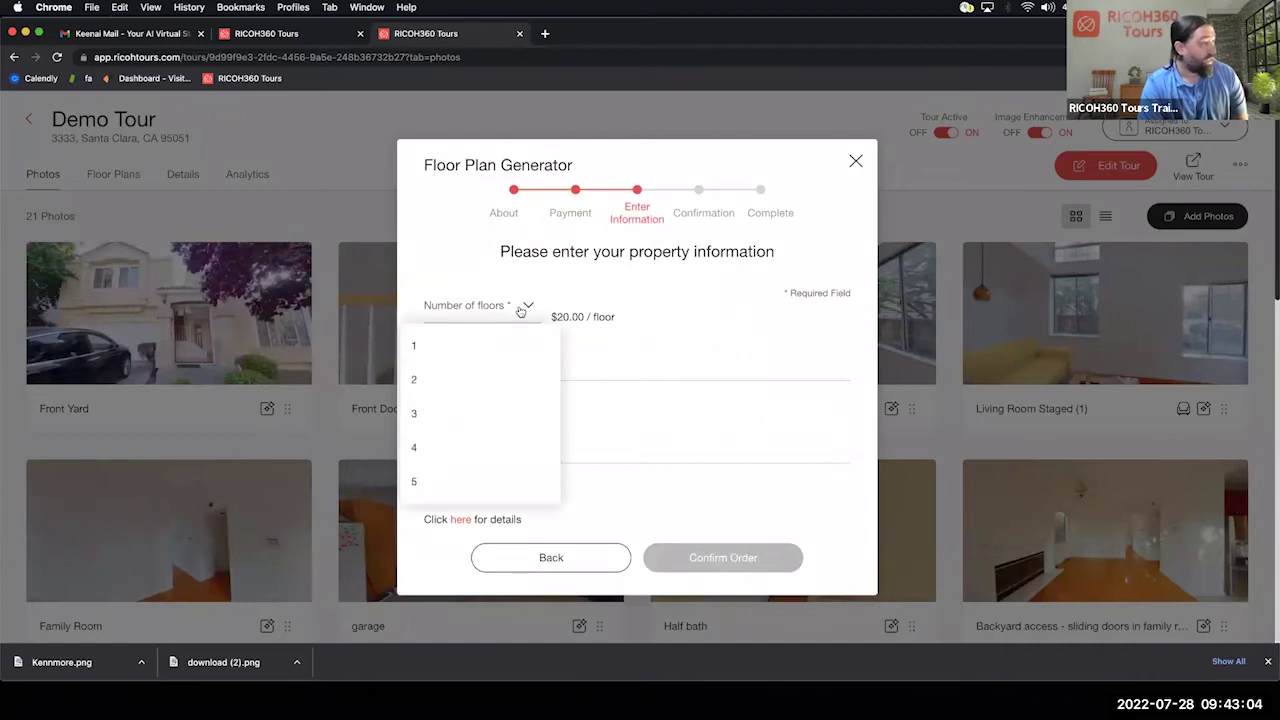
click(511, 377)
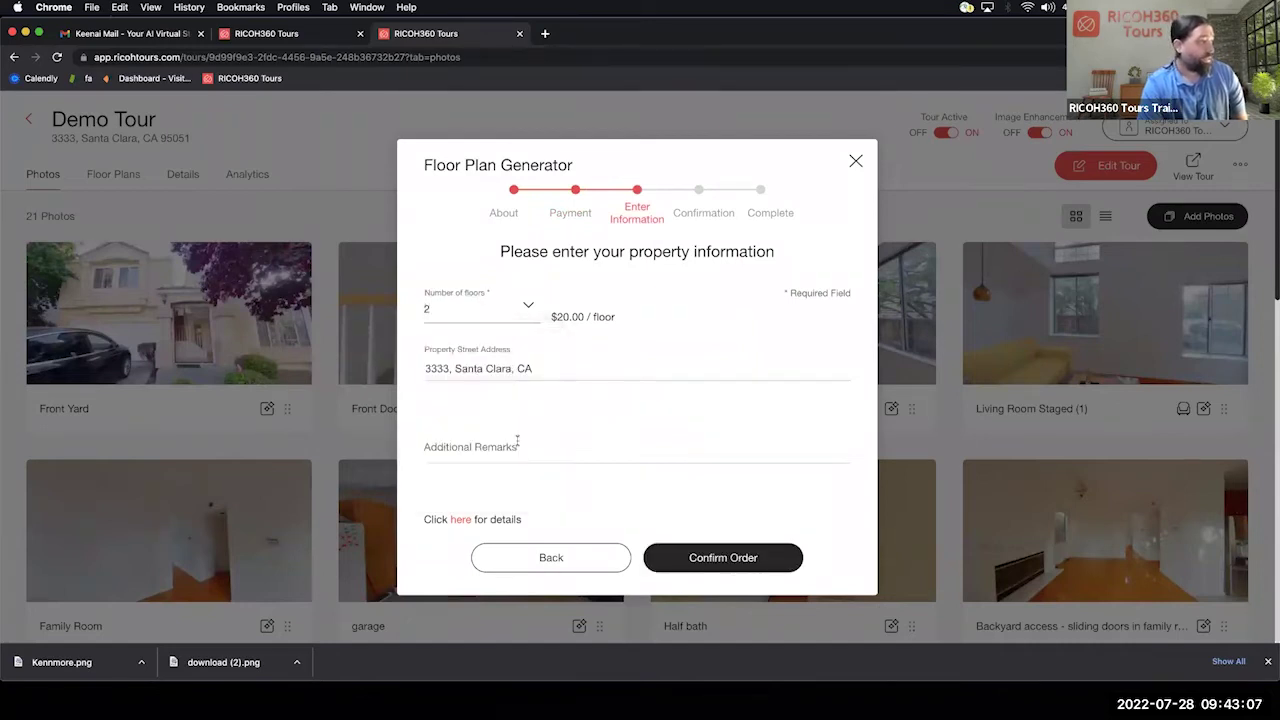
click(520, 444)
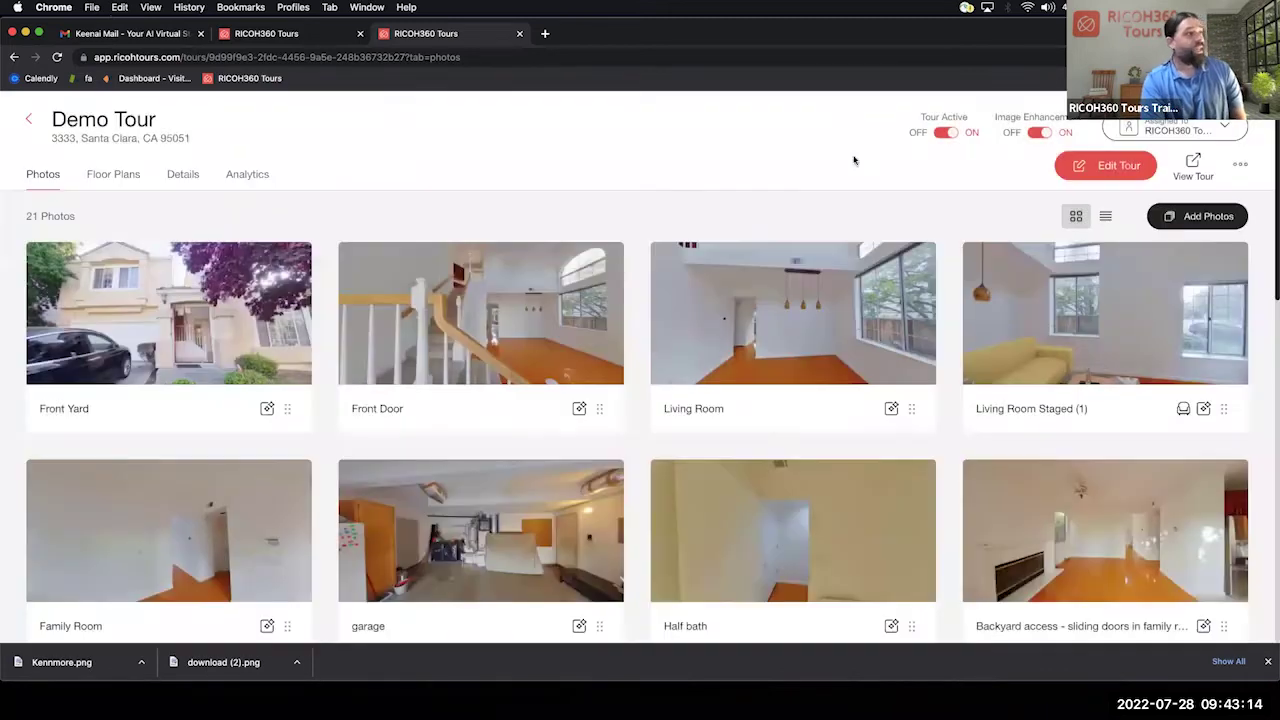
click(857, 161)
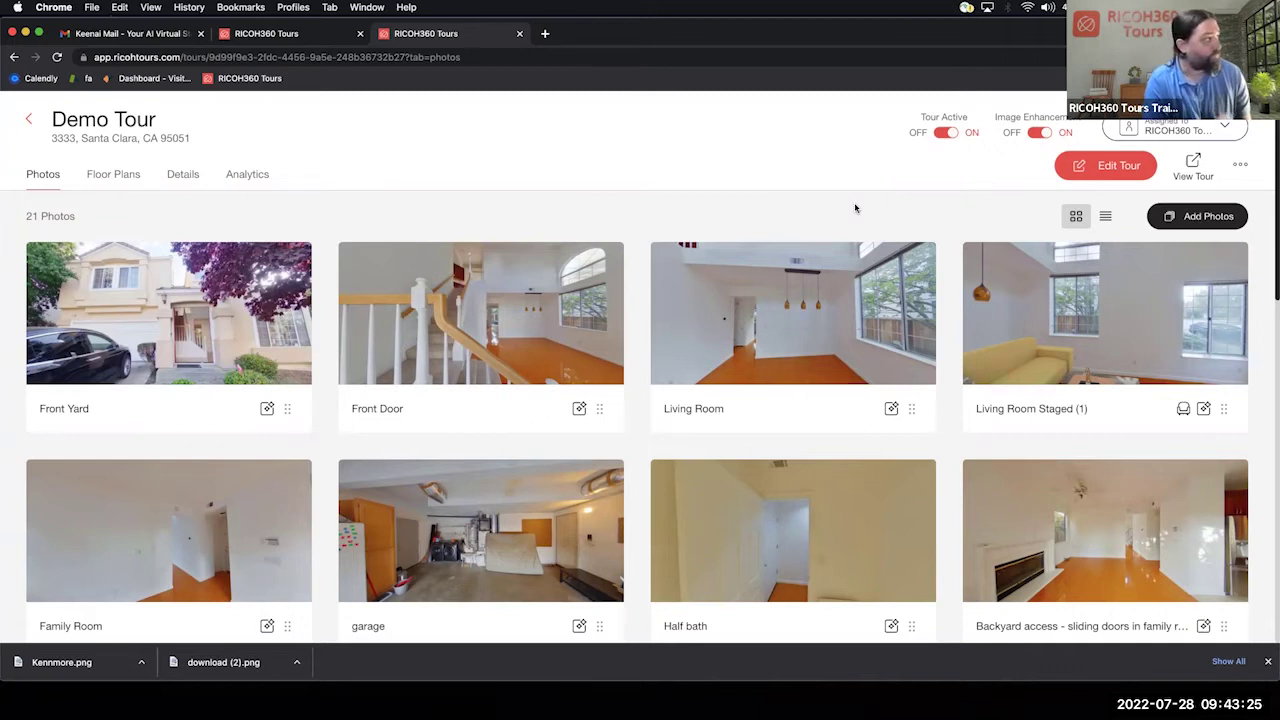
- Go to Floor Plans and open the Floor 1 plan full-size
click(110, 176)
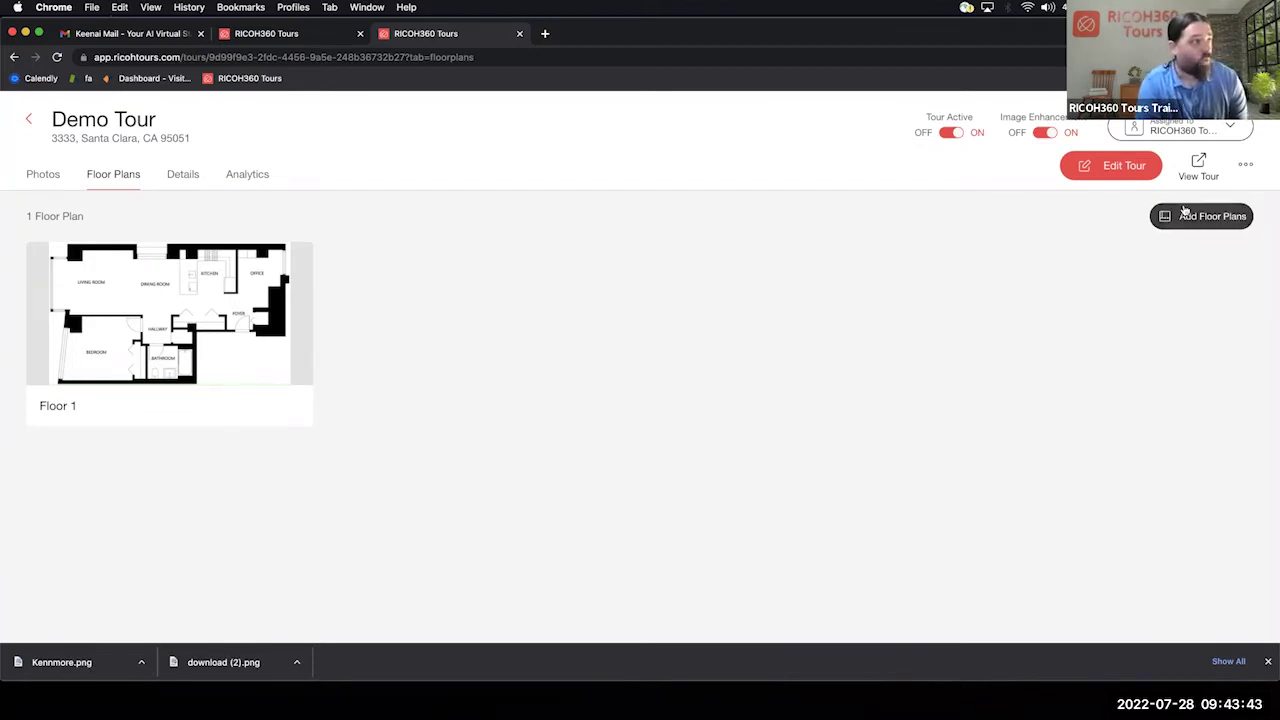
click(235, 317)
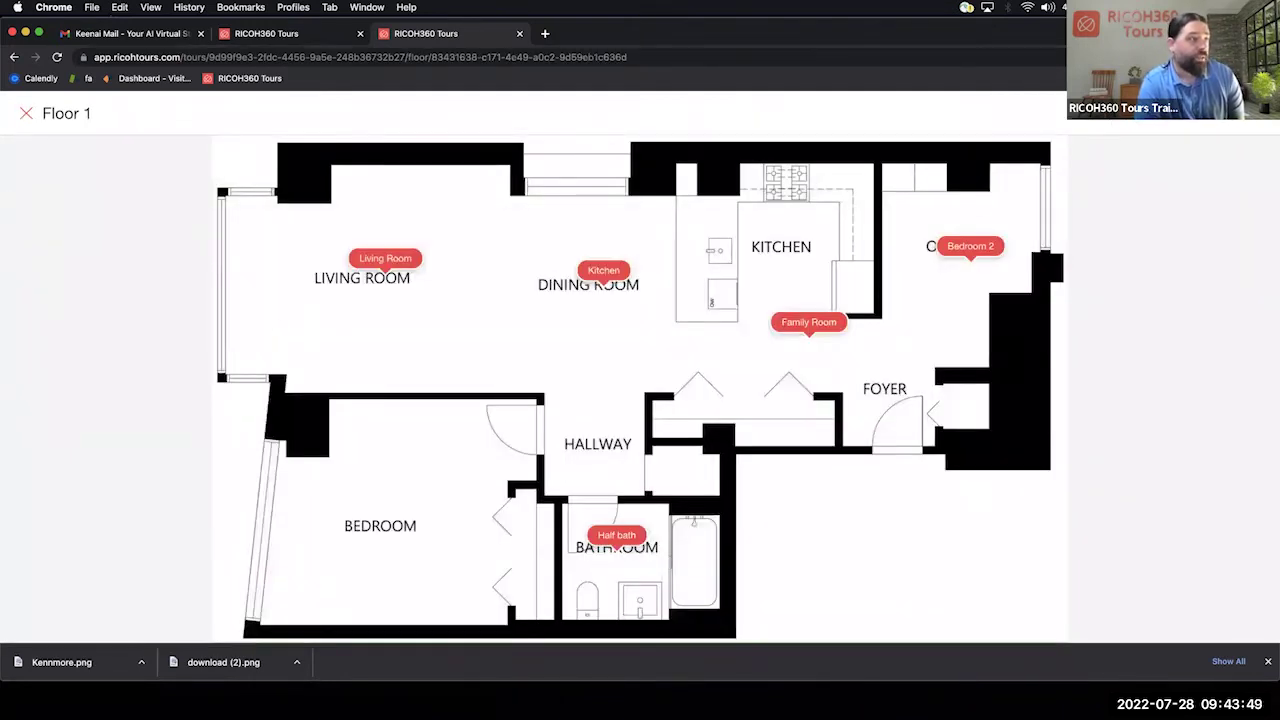
- Assign the Bedroom 2 label to Floor 1's BEDROOM area and close the floor plan
click(1250, 113)
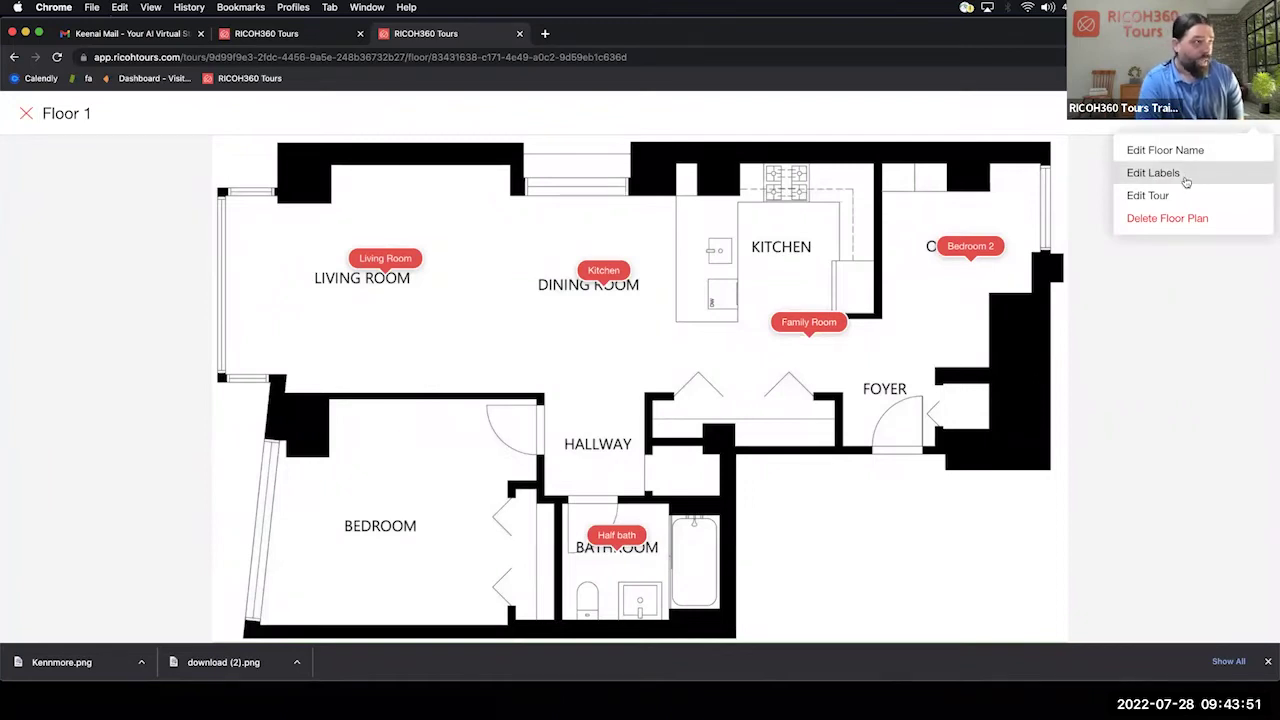
click(1153, 173)
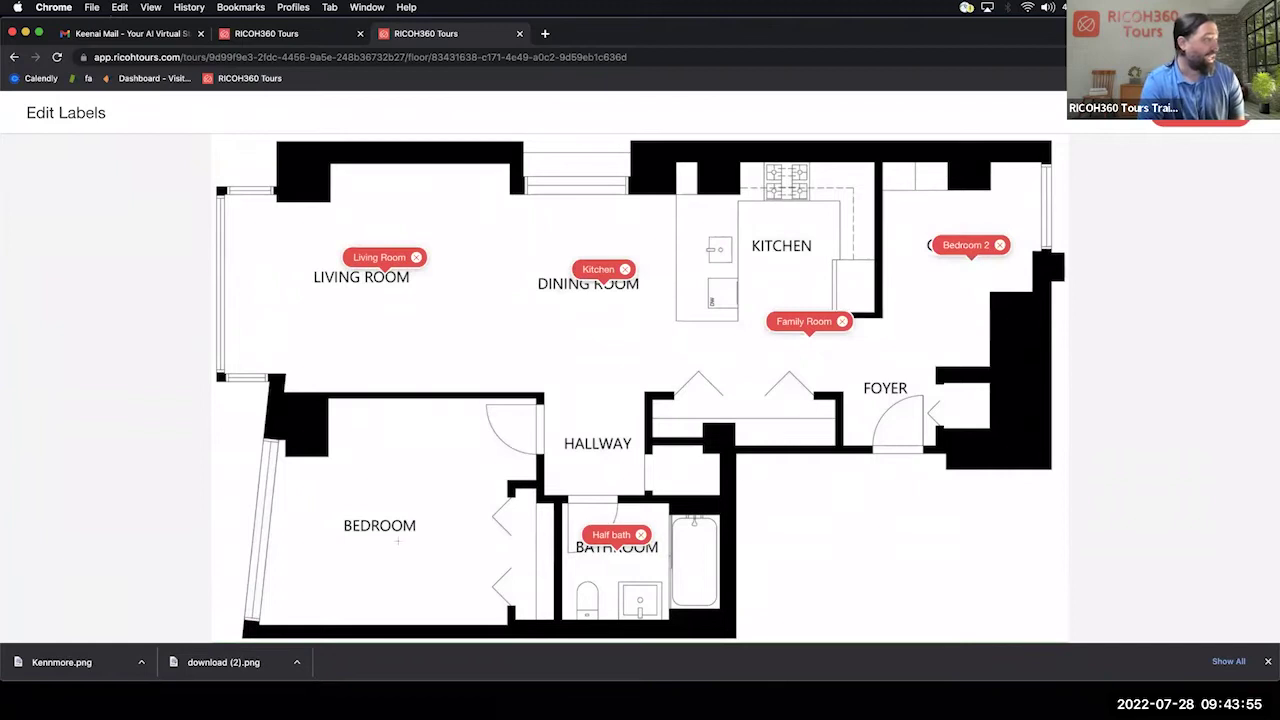
click(398, 527)
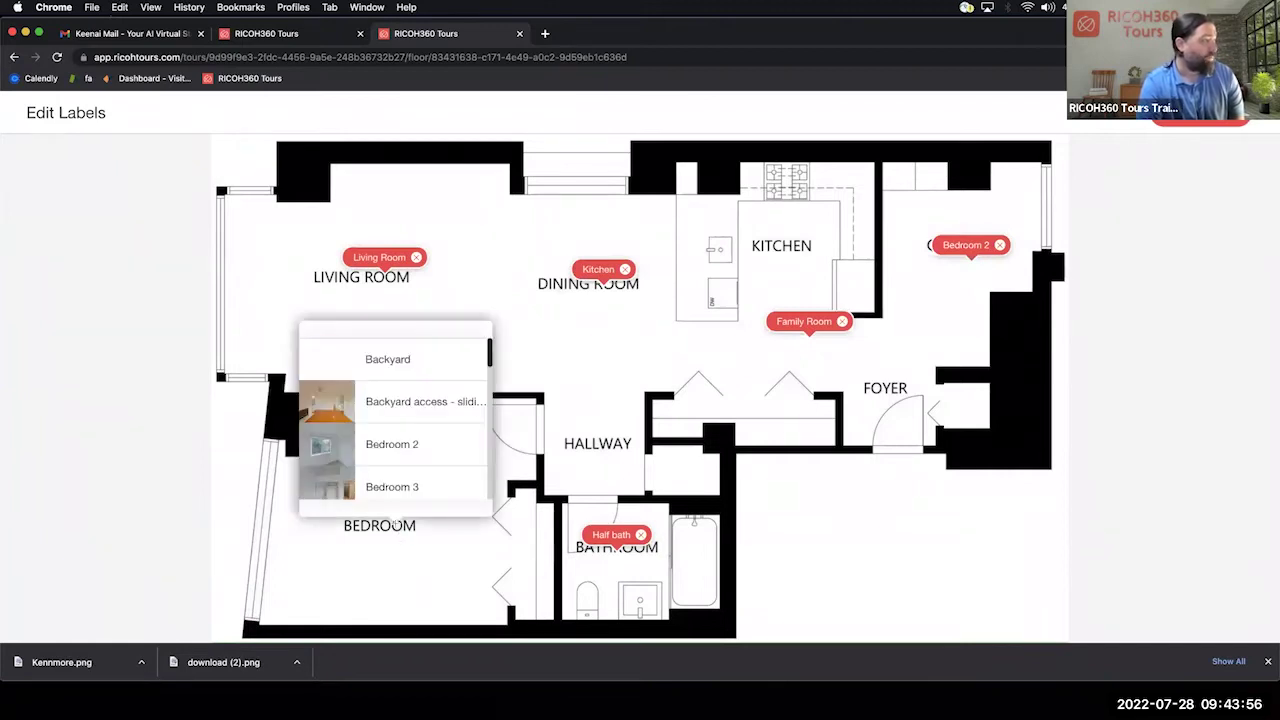
click(412, 456)
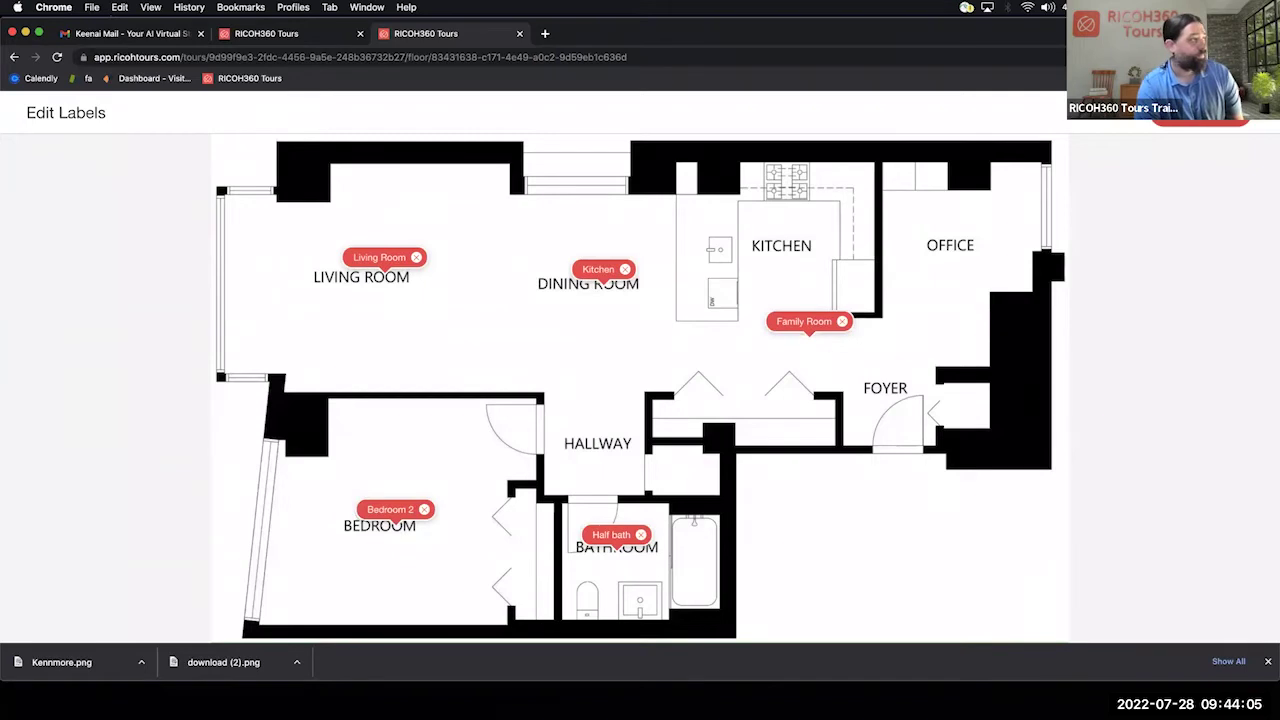
key(Escape)
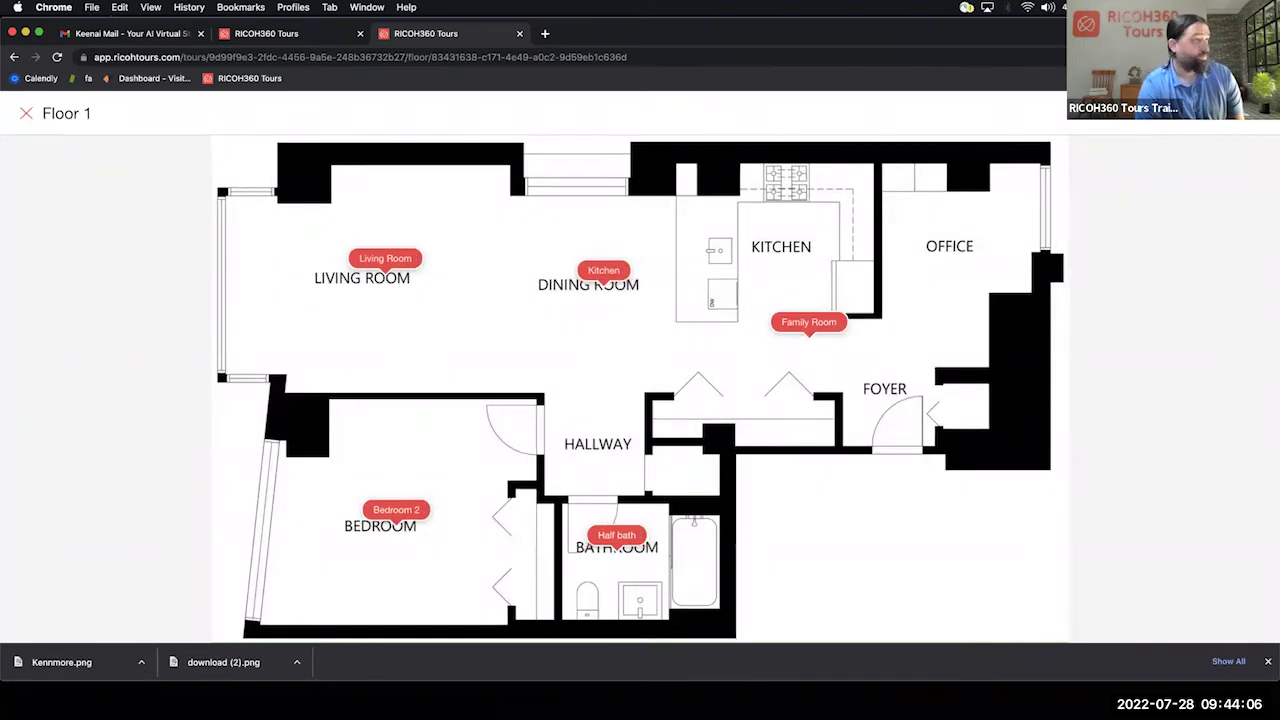
click(30, 116)
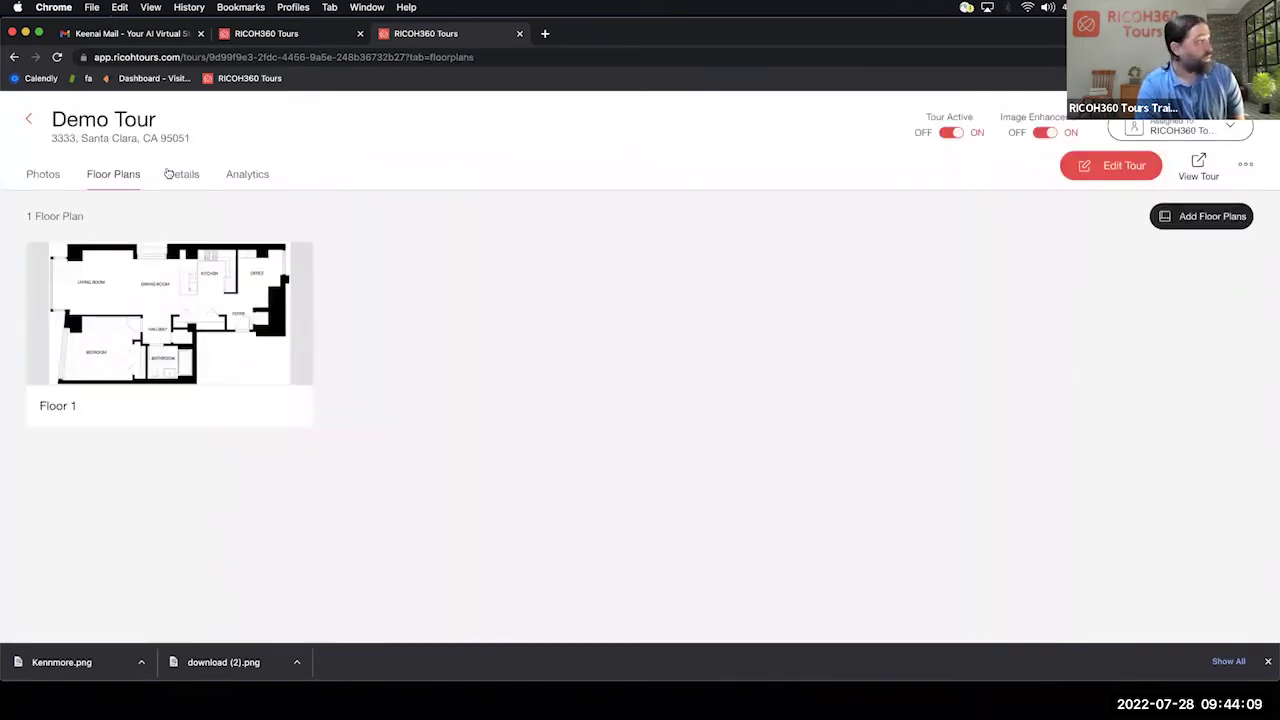
- Preview the Living Room Staged (1) photo in 360°, looking at the sofa and table
click(43, 174)
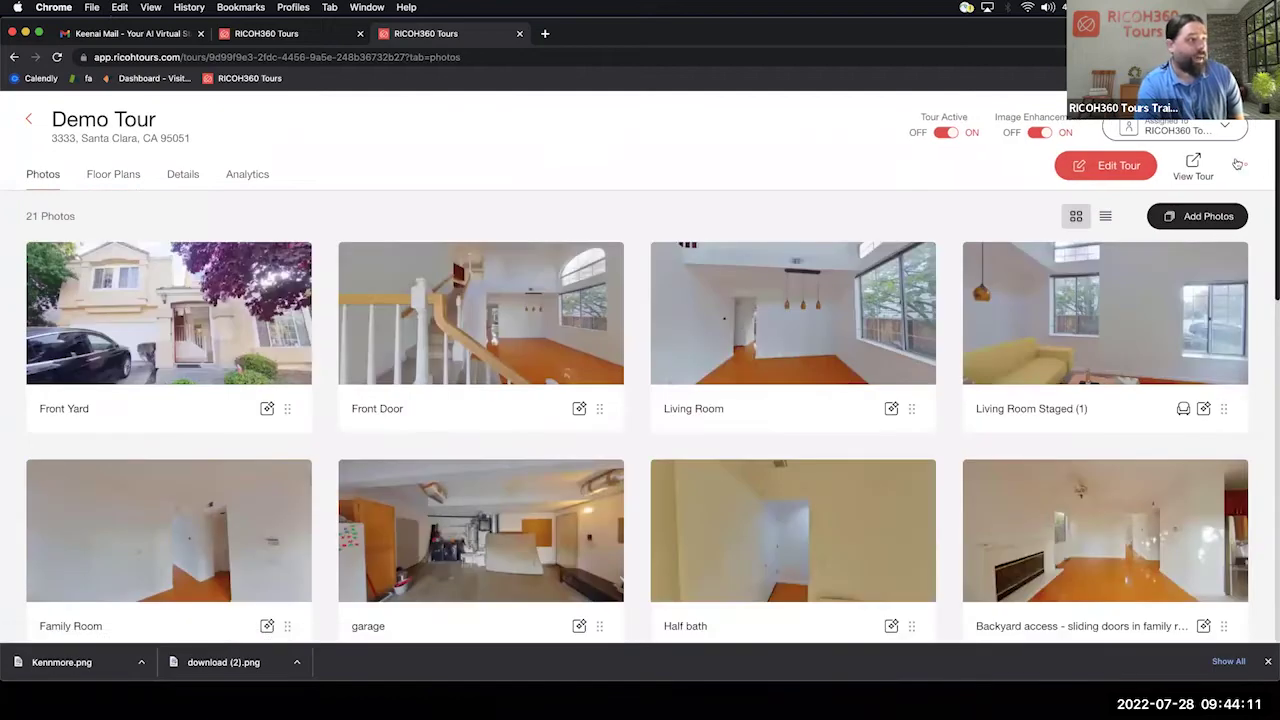
click(1240, 164)
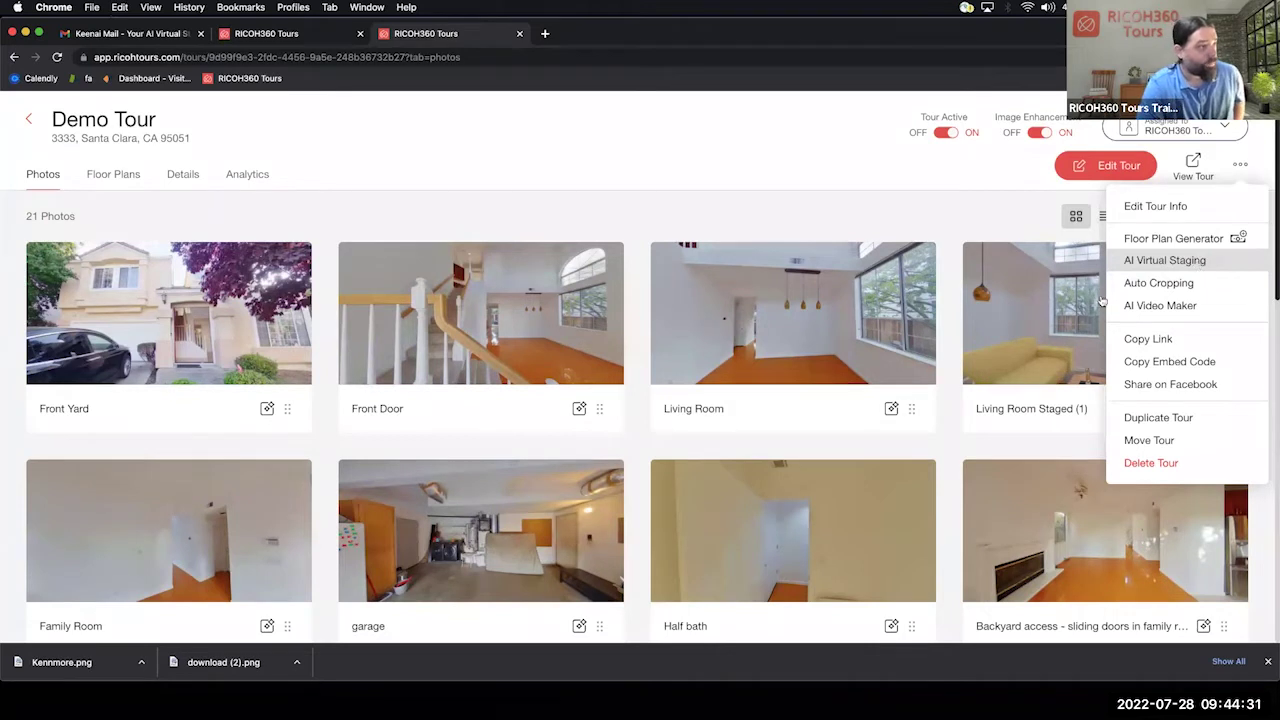
click(1025, 308)
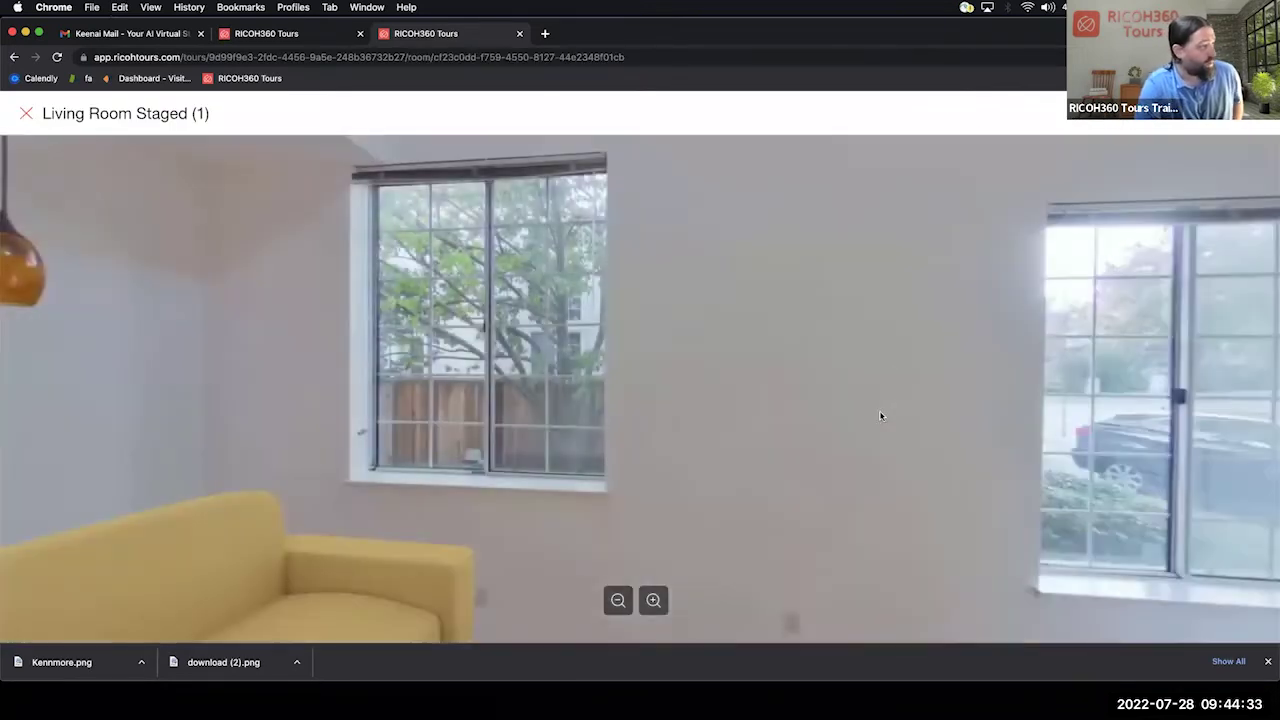
drag(880, 417, 648, 309)
drag(1002, 310, 1273, 305)
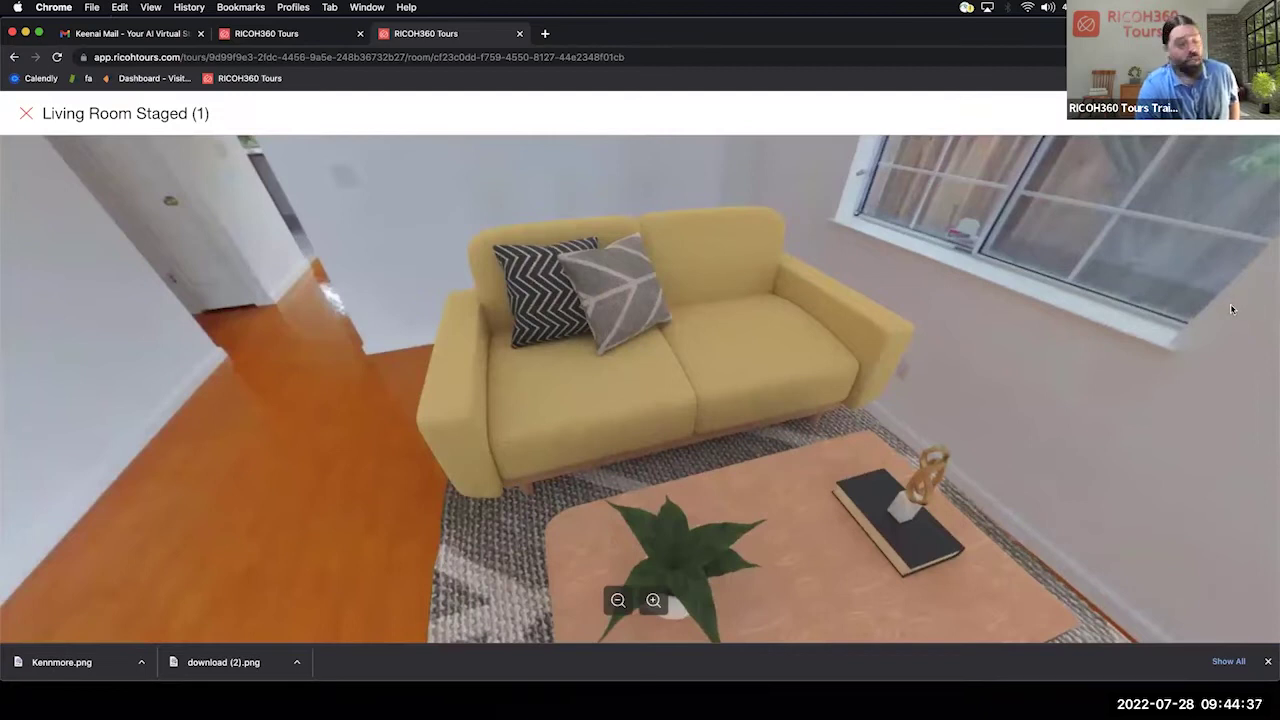
click(26, 113)
- Preview Bedroom 4 Staged (1) in 360°, viewing the staged desk and bed
scroll(827, 469, down, 5)
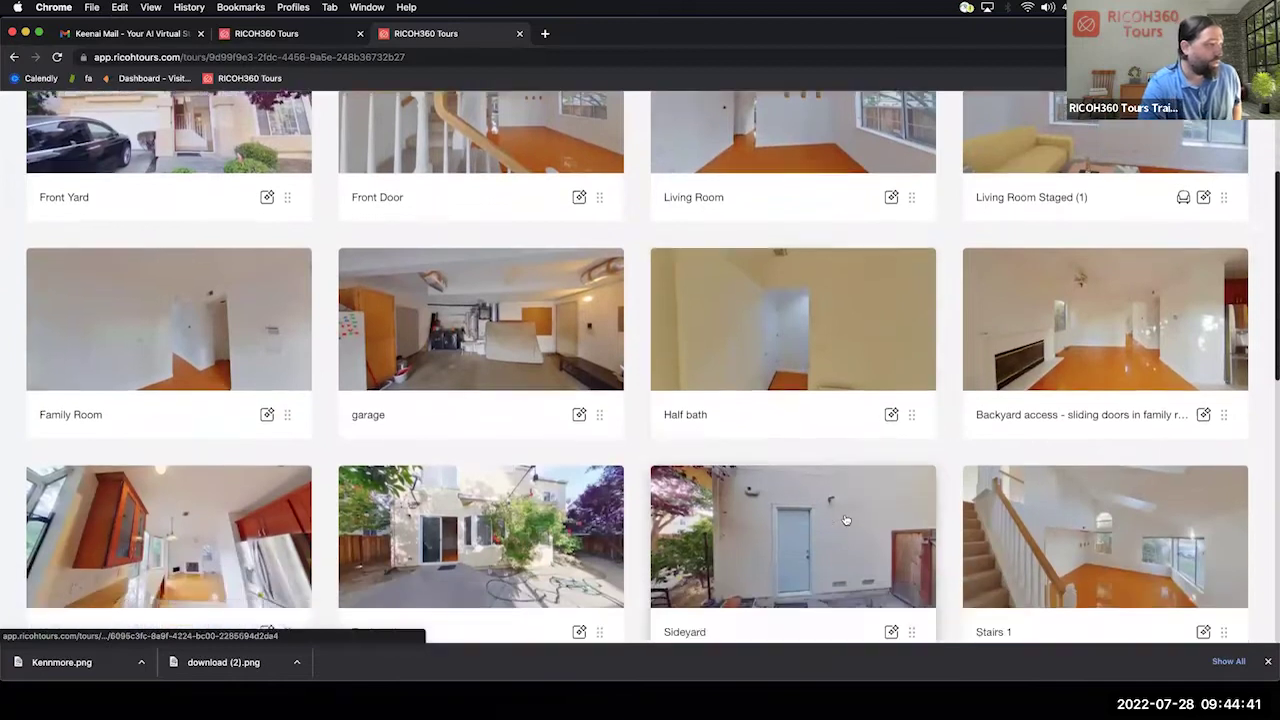
scroll(274, 517, down, 4)
scroll(217, 517, down, 1)
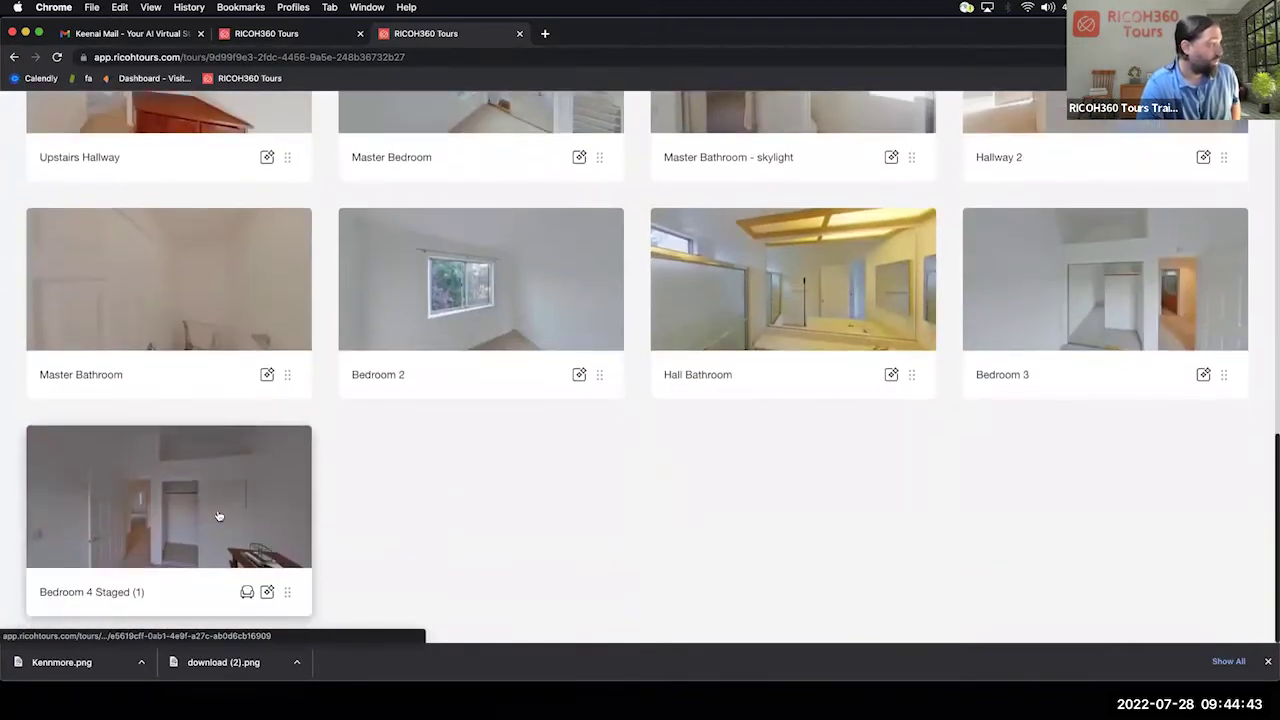
click(185, 512)
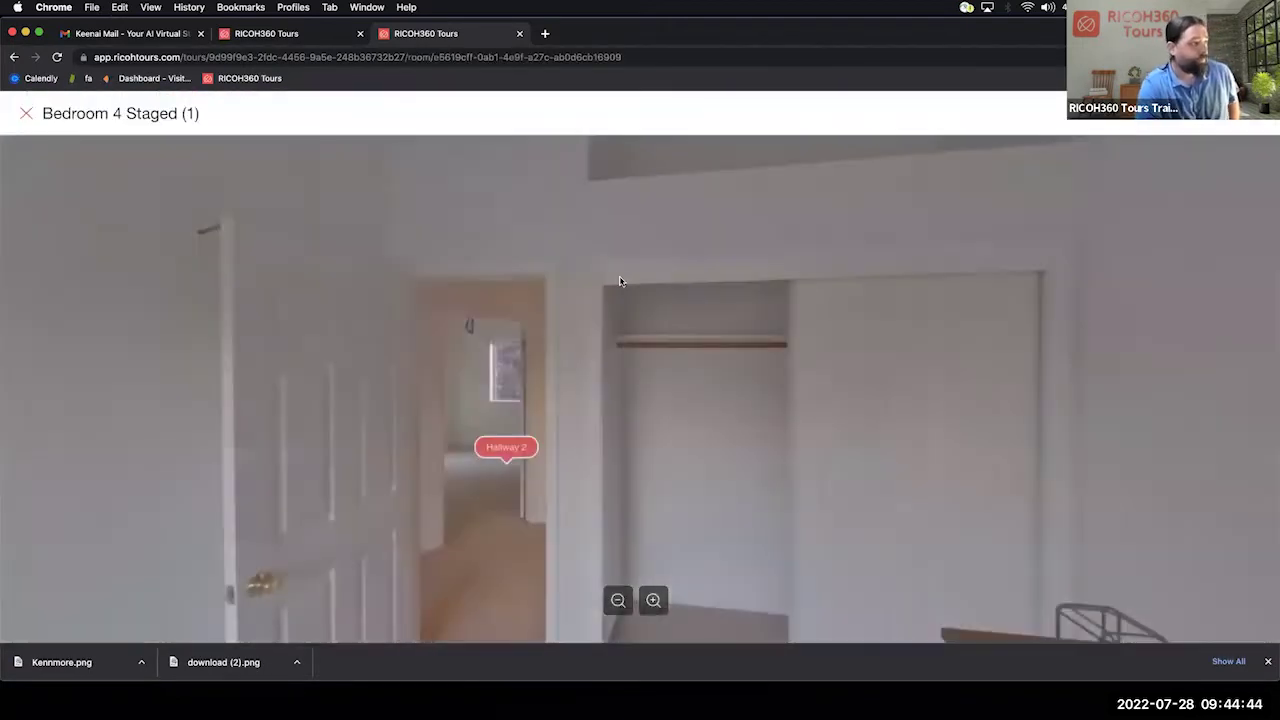
drag(620, 283, 91, 322)
drag(660, 410, 512, 456)
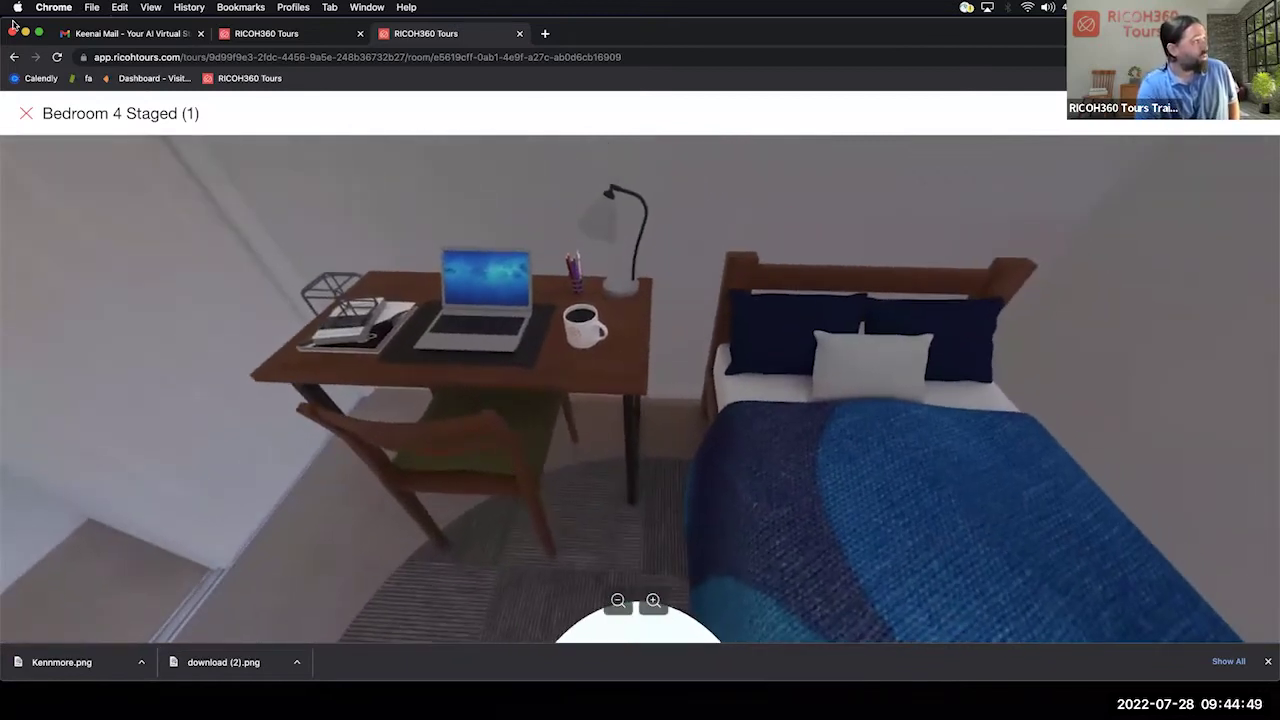
click(27, 114)
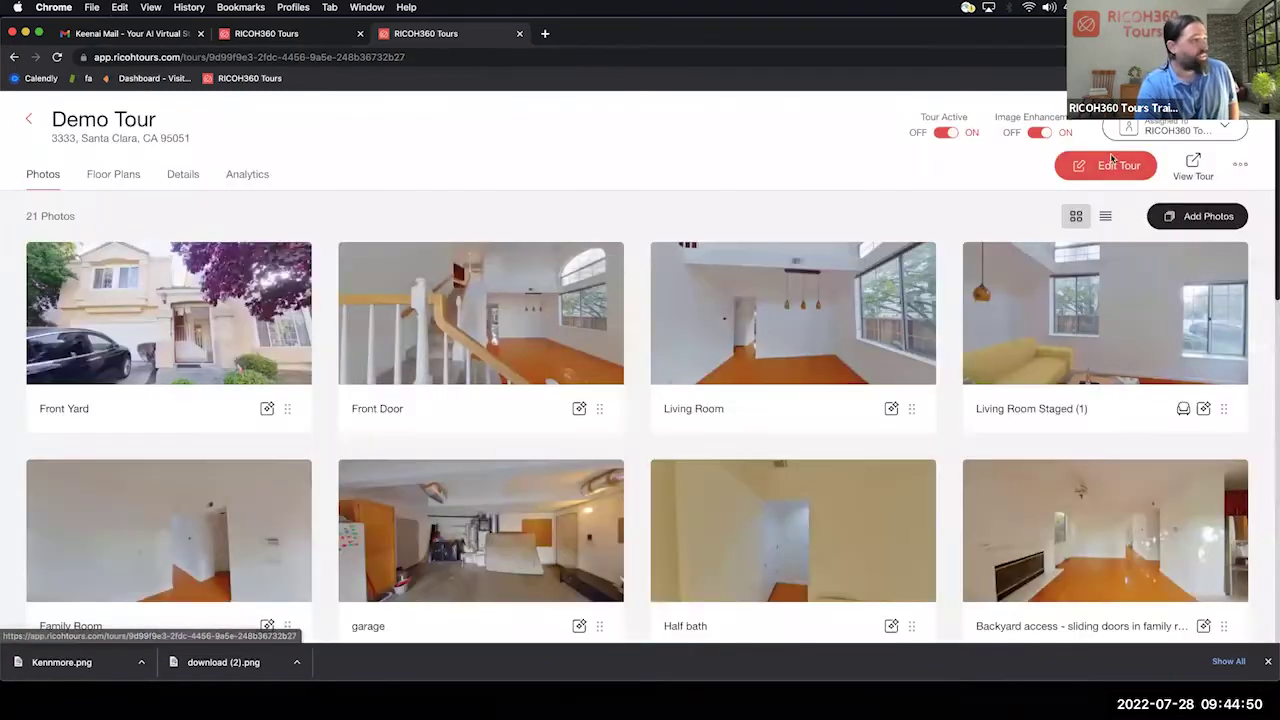
- Run AI Virtual Staging on the Living Room photo with room type Living Room
click(1248, 163)
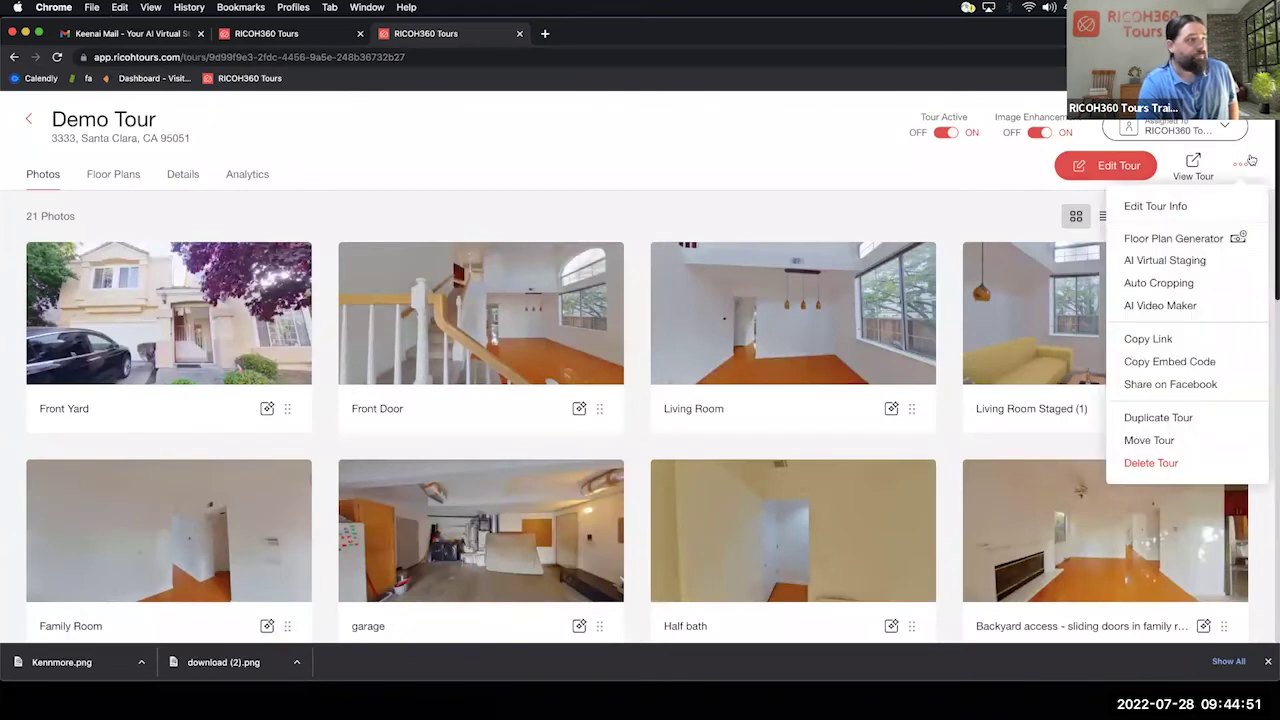
click(1211, 263)
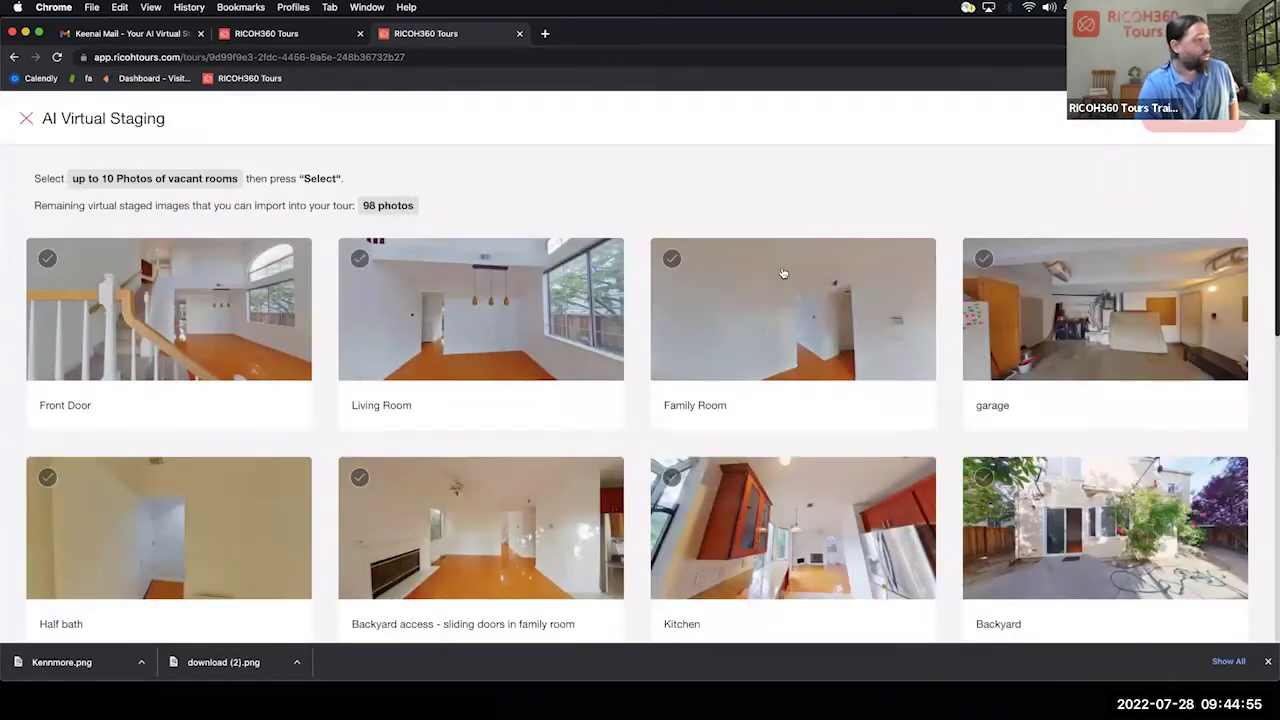
click(548, 312)
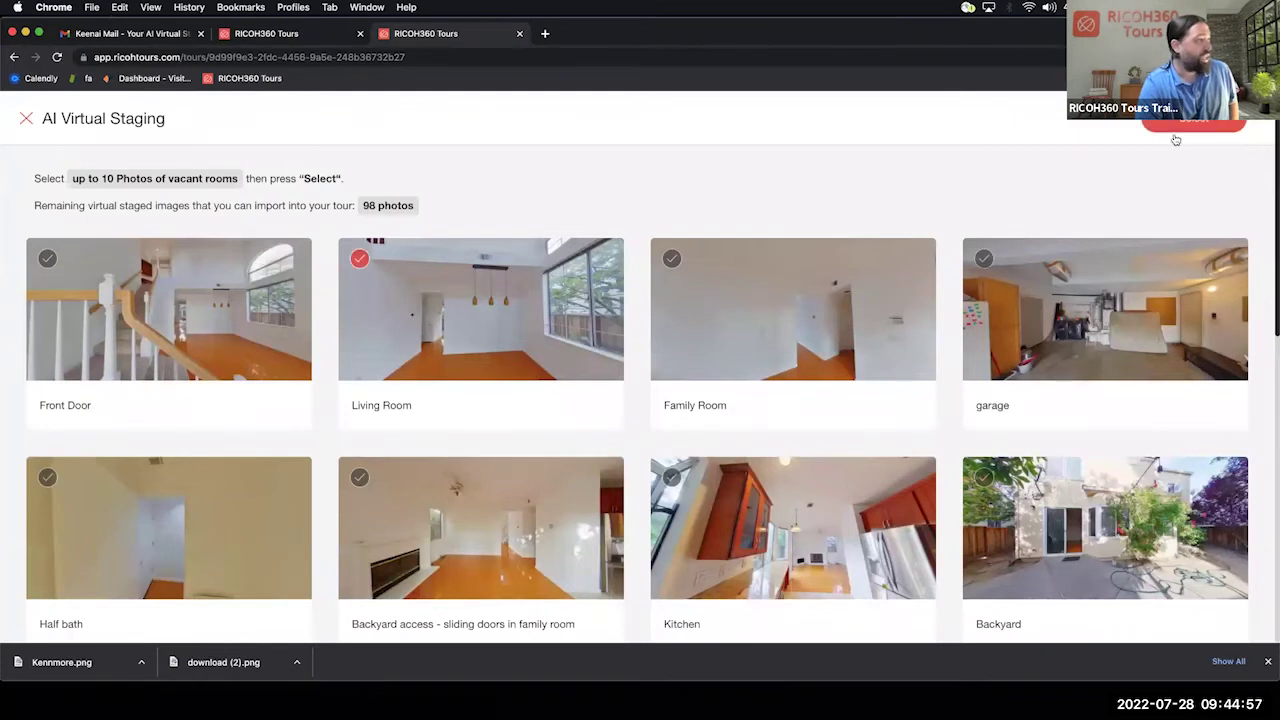
click(1193, 120)
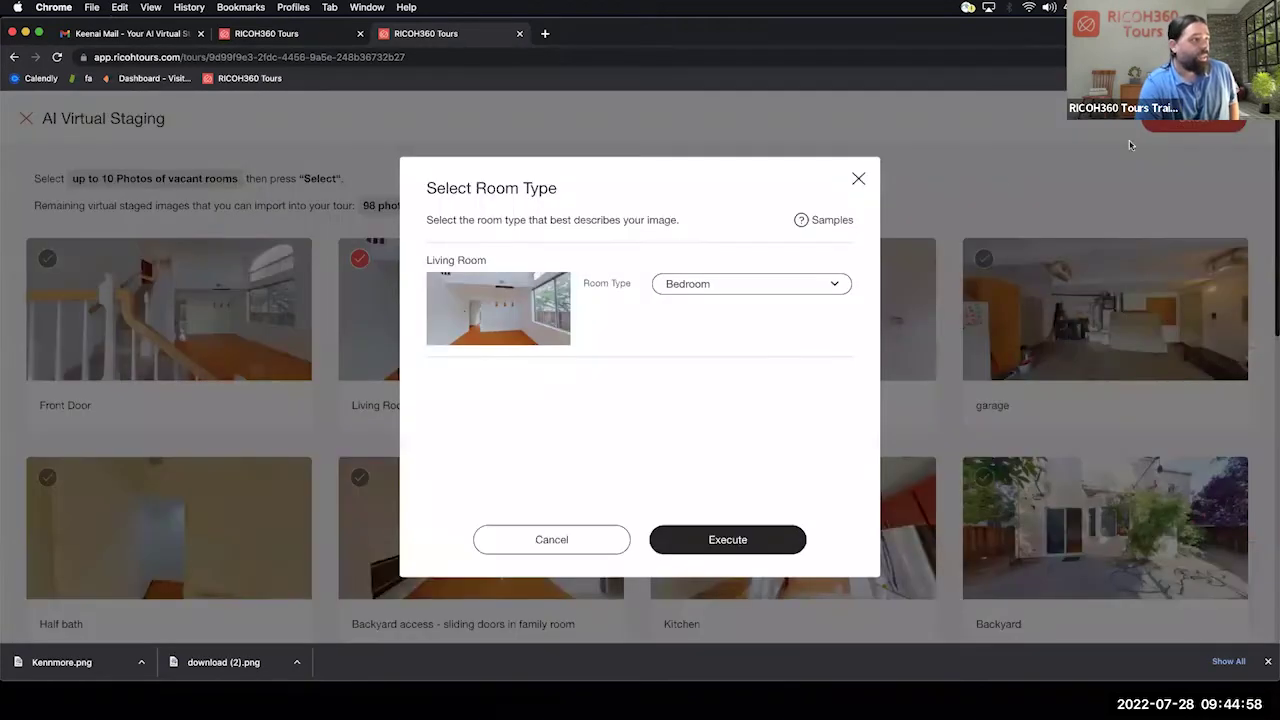
click(812, 280)
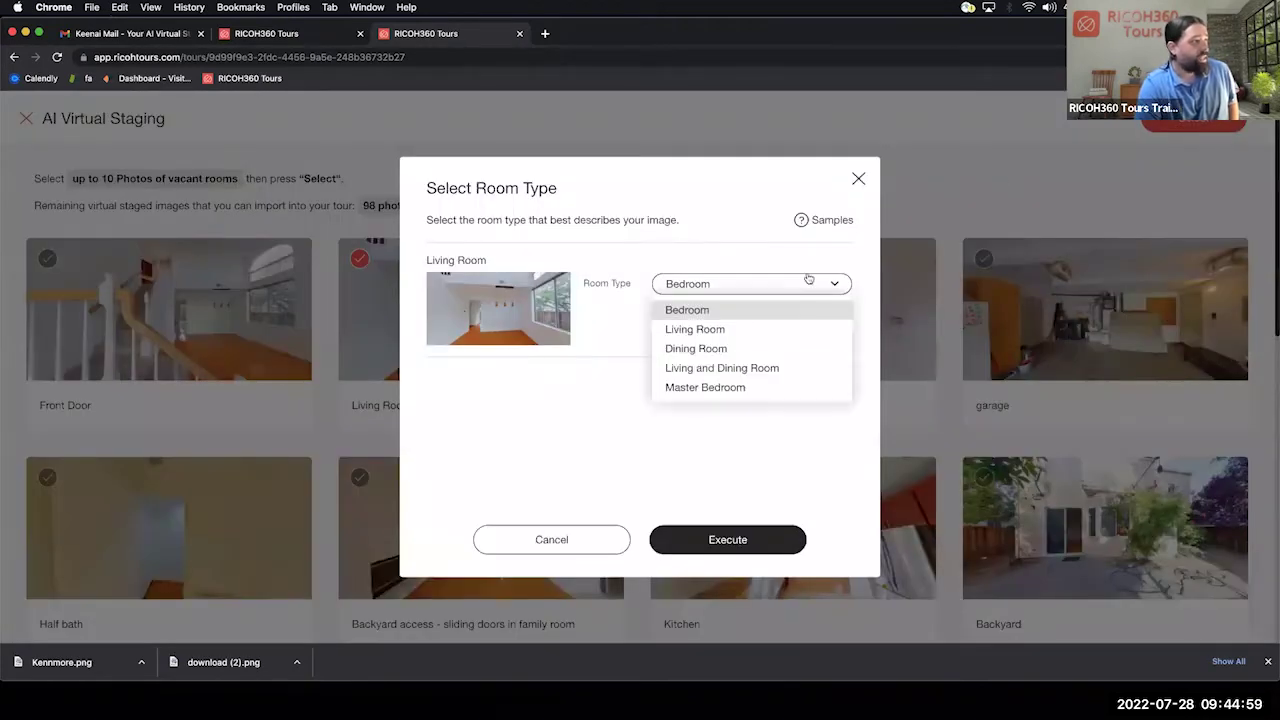
click(806, 332)
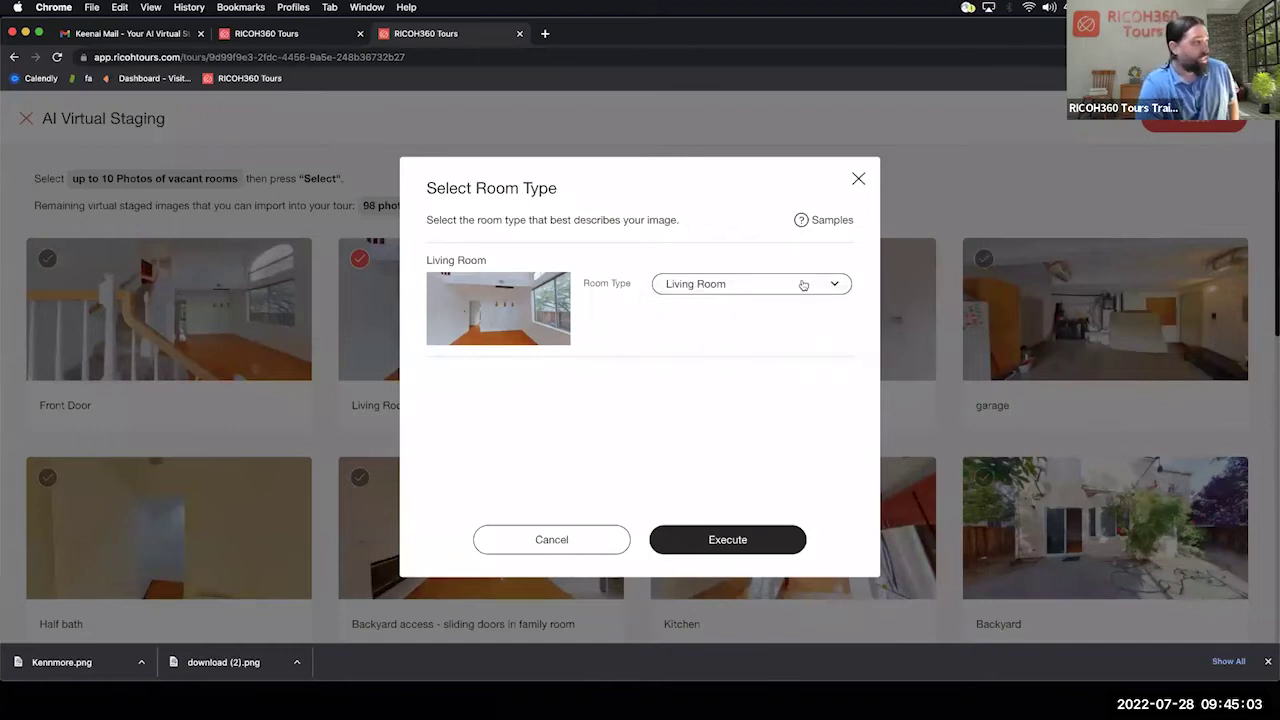
click(747, 543)
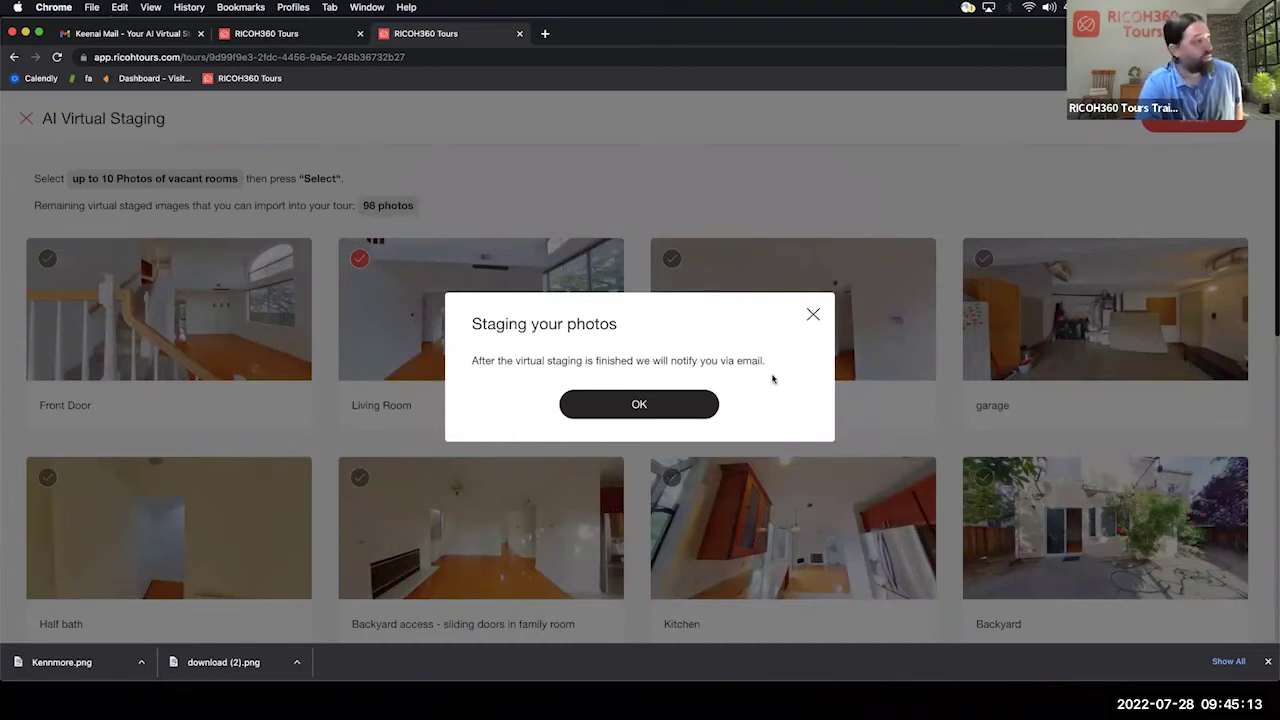
- Open the staged results for Demo Tour from the notification email
click(813, 314)
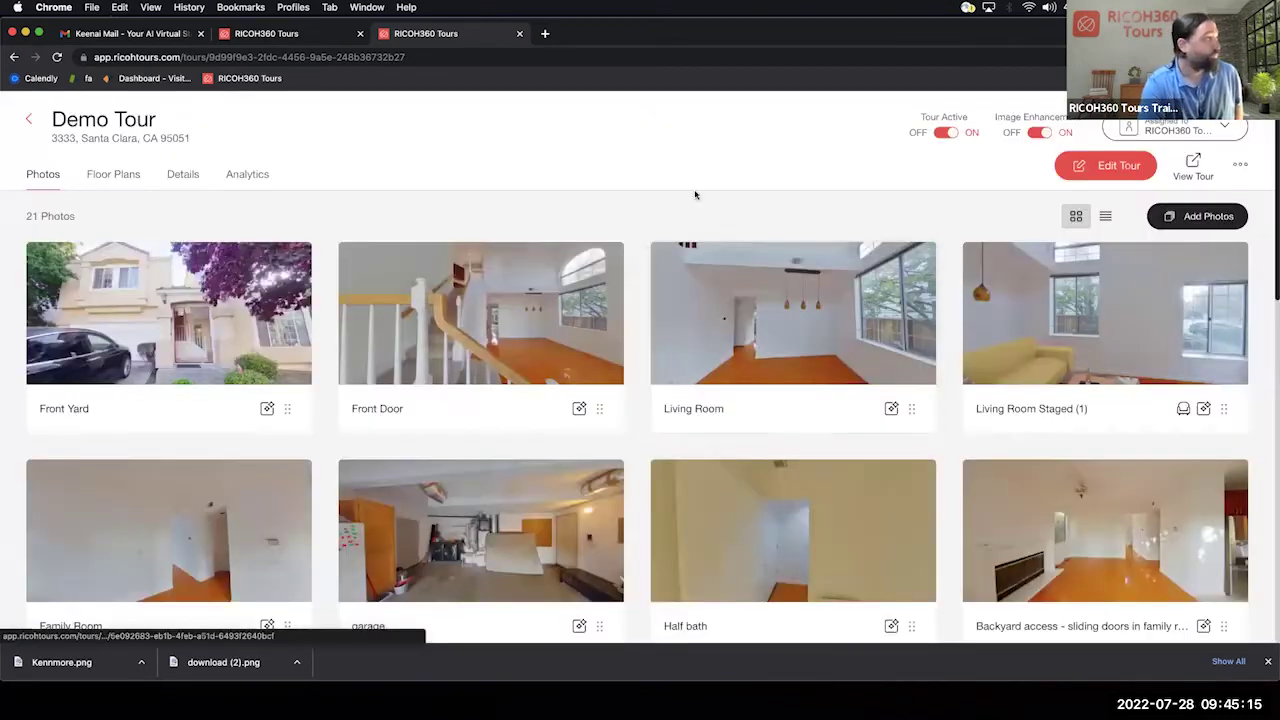
click(116, 37)
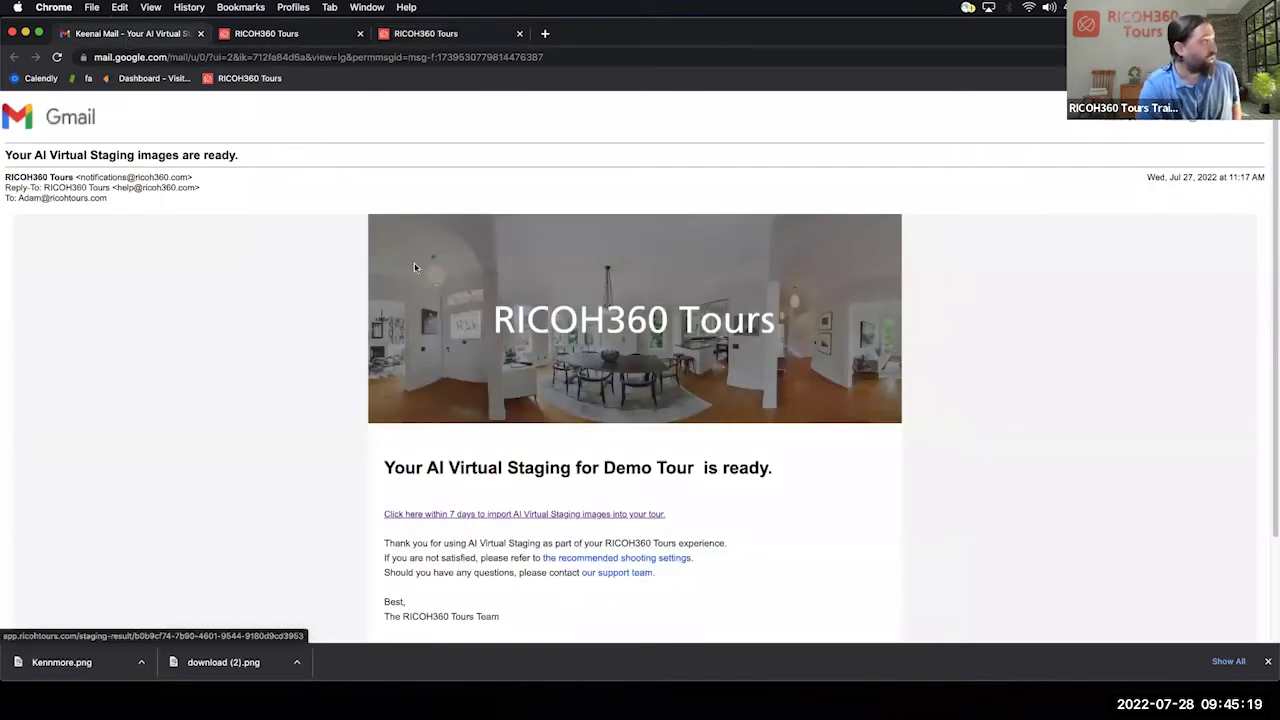
click(238, 30)
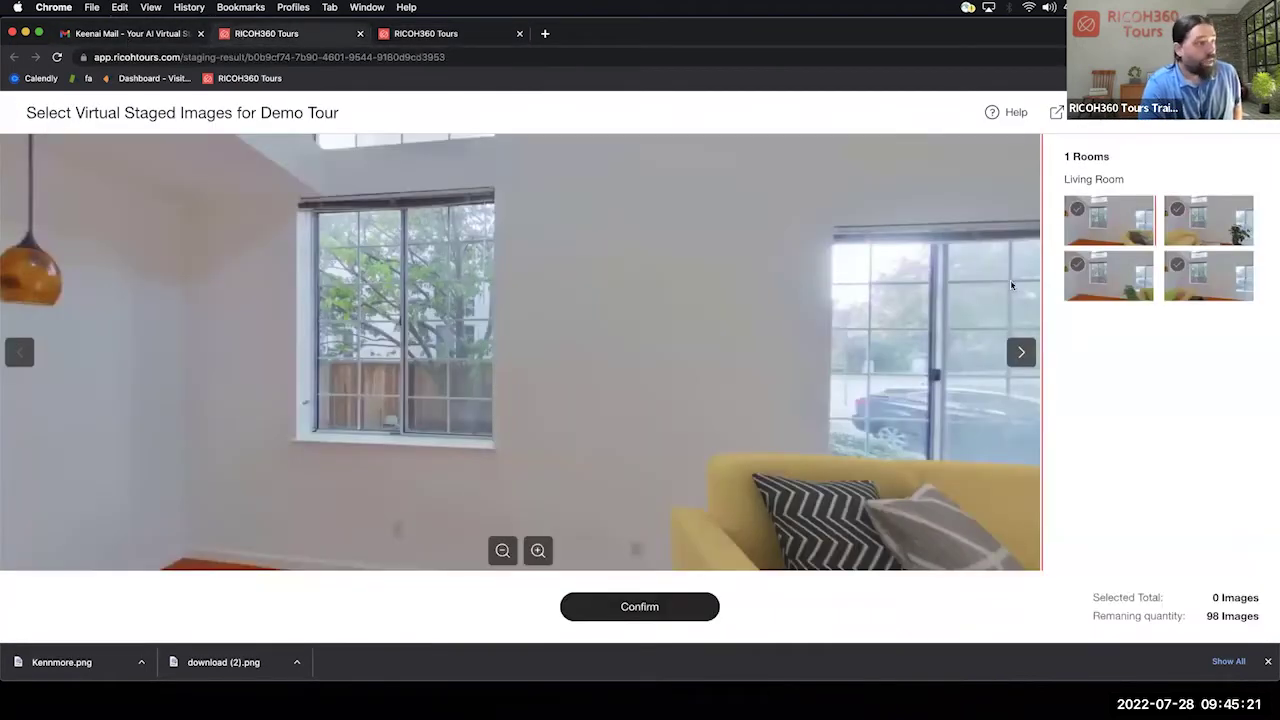
- Inspect the staged Living Room version with the plant from several angles
click(1208, 233)
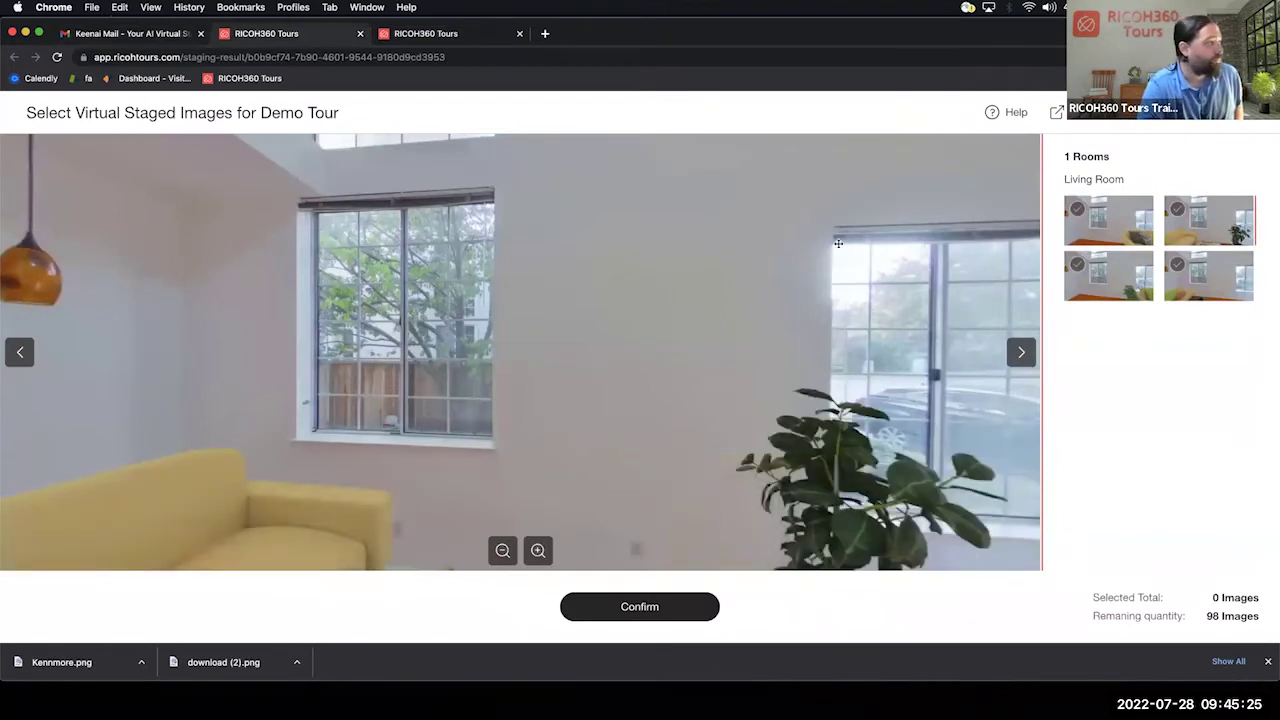
drag(838, 242, 1066, 122)
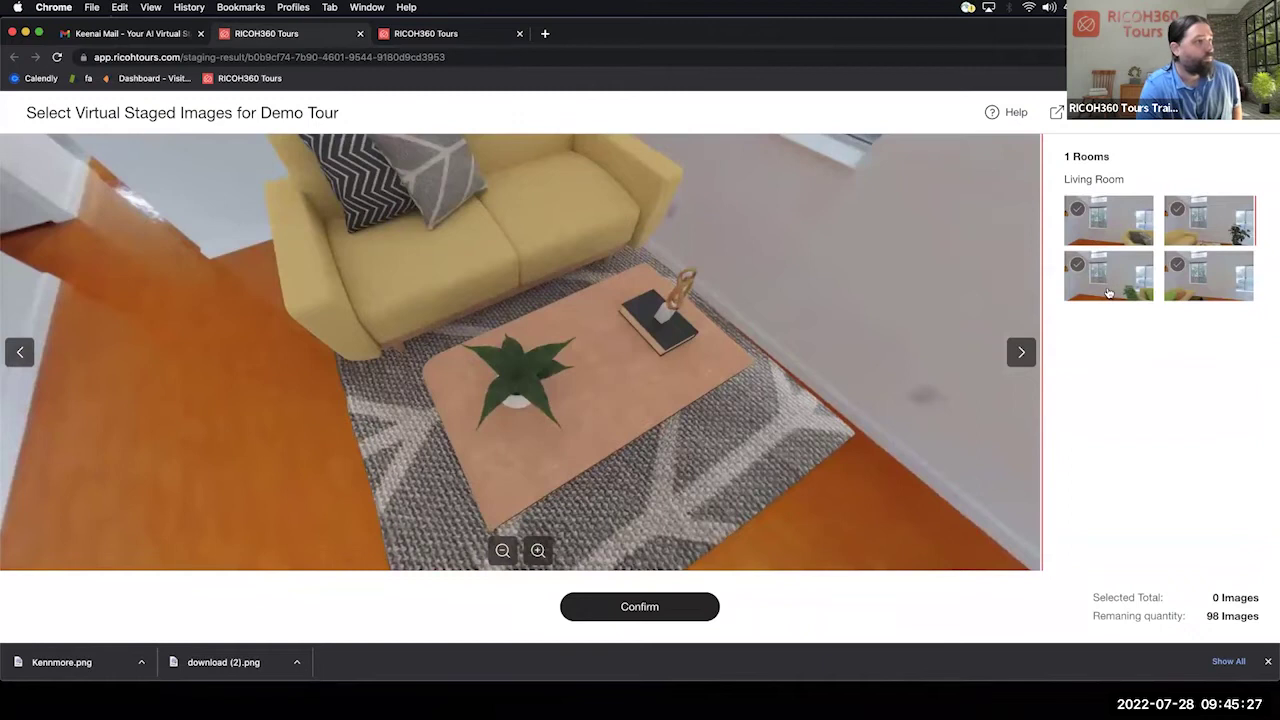
drag(781, 323, 644, 482)
drag(620, 400, 819, 398)
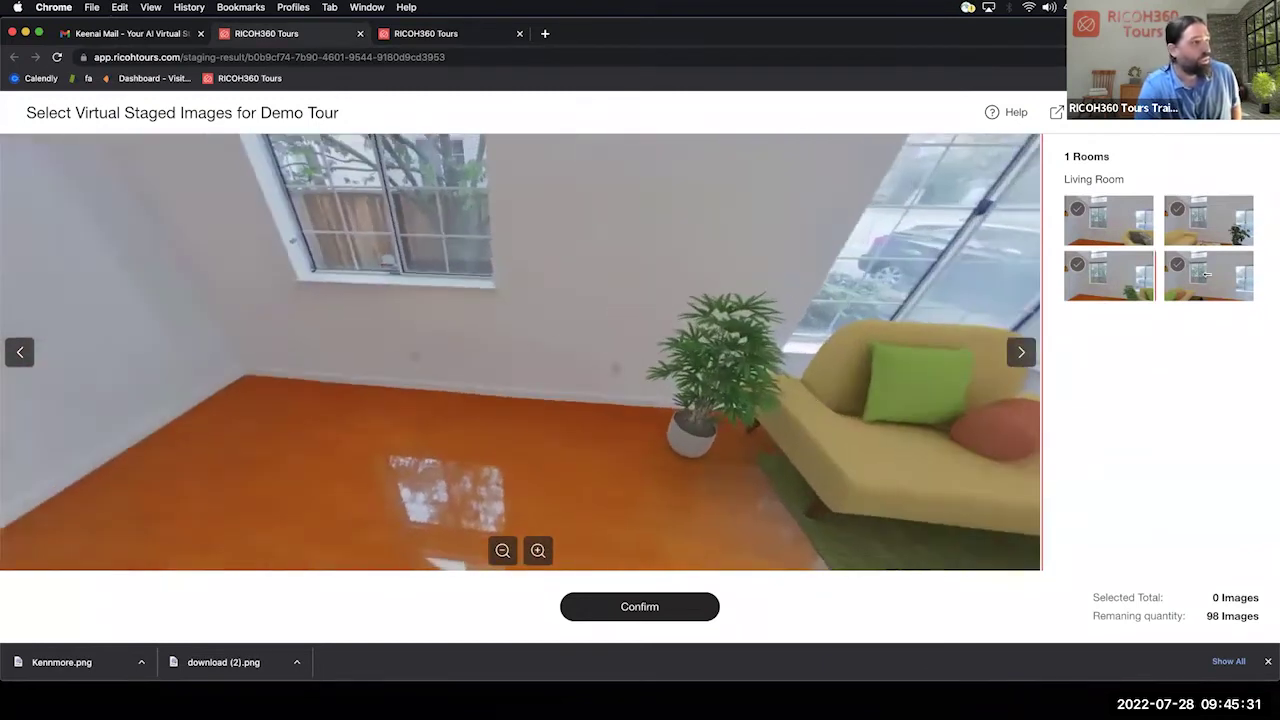
- Look around the last and first staged versions, then return to Demo Tour photos
click(1210, 270)
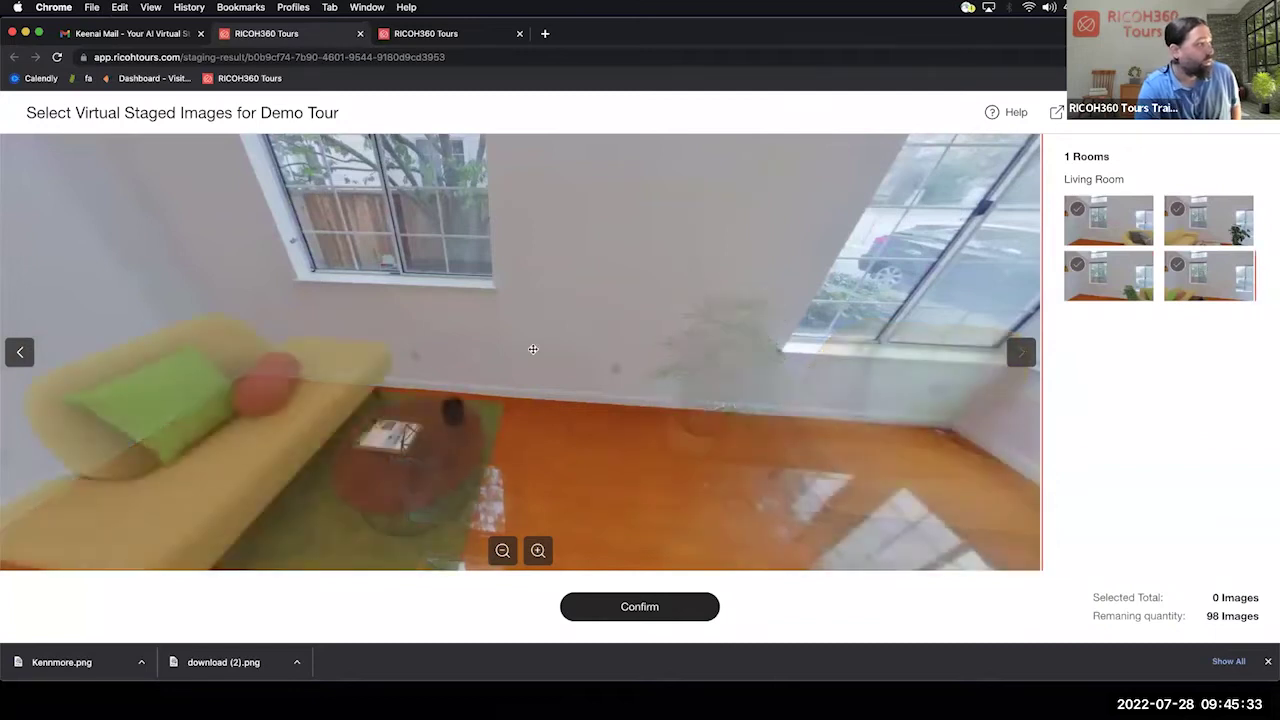
drag(531, 349, 896, 256)
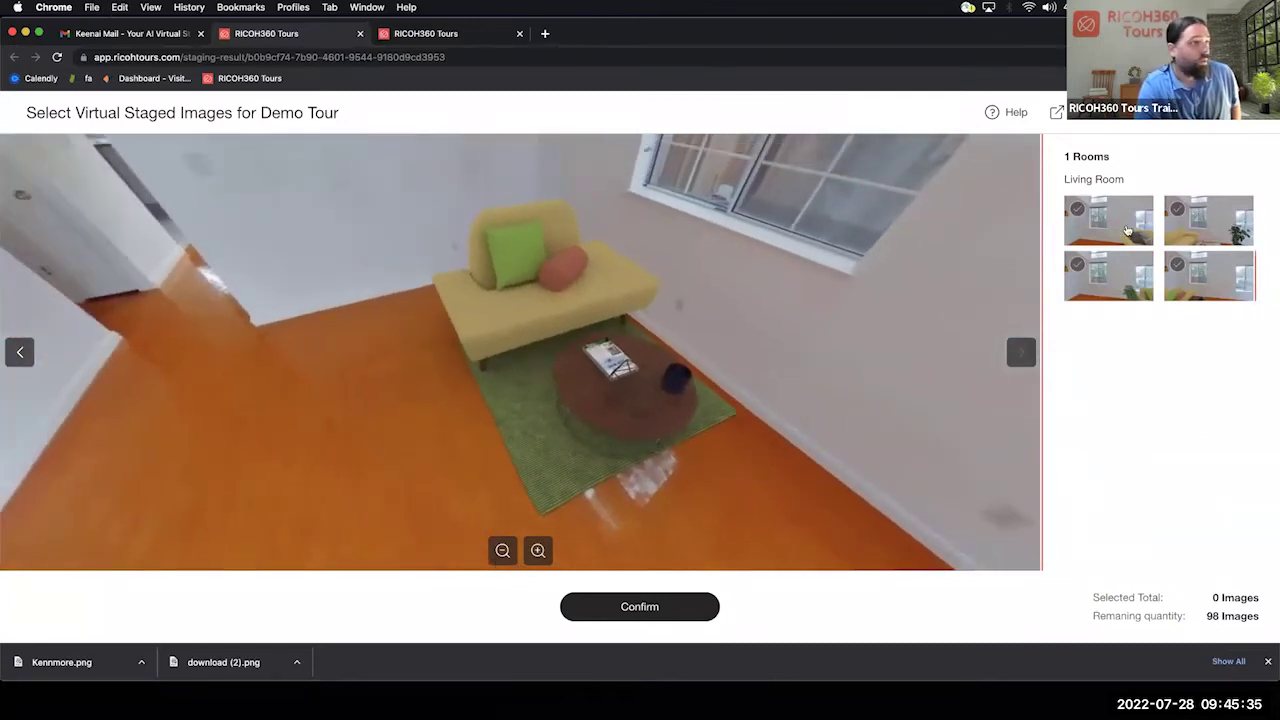
click(1100, 238)
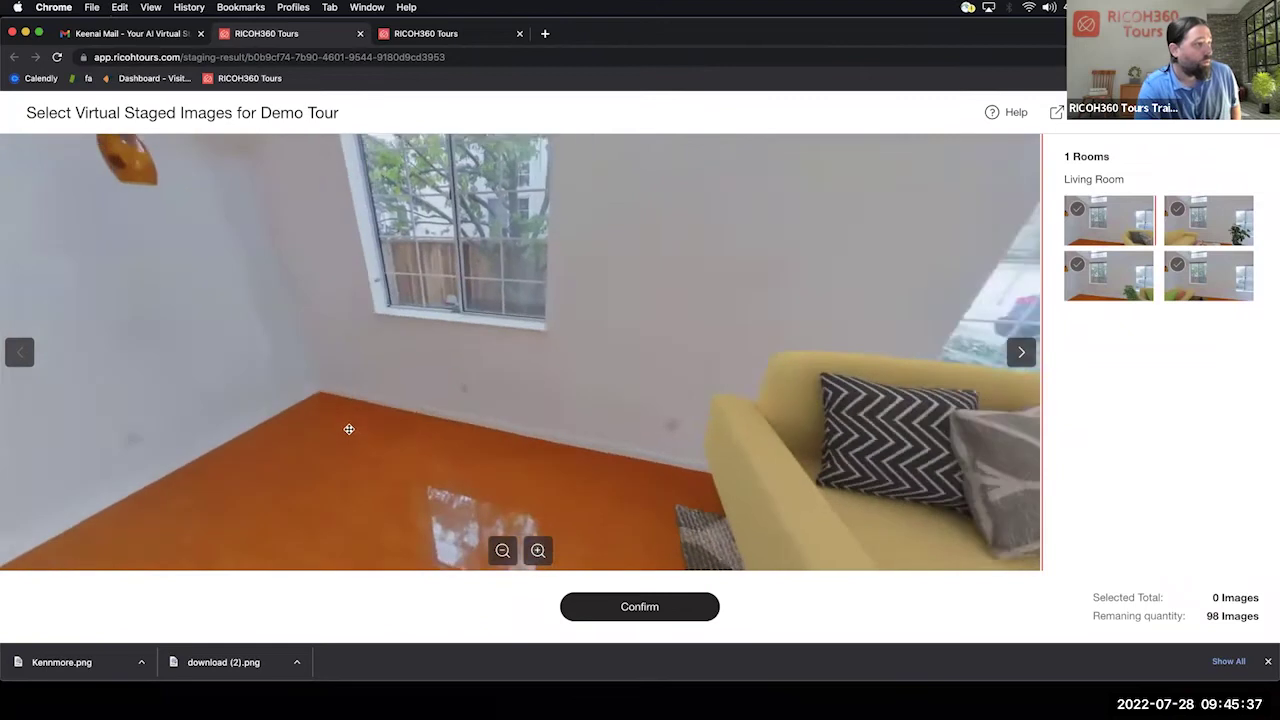
drag(644, 408, 323, 397)
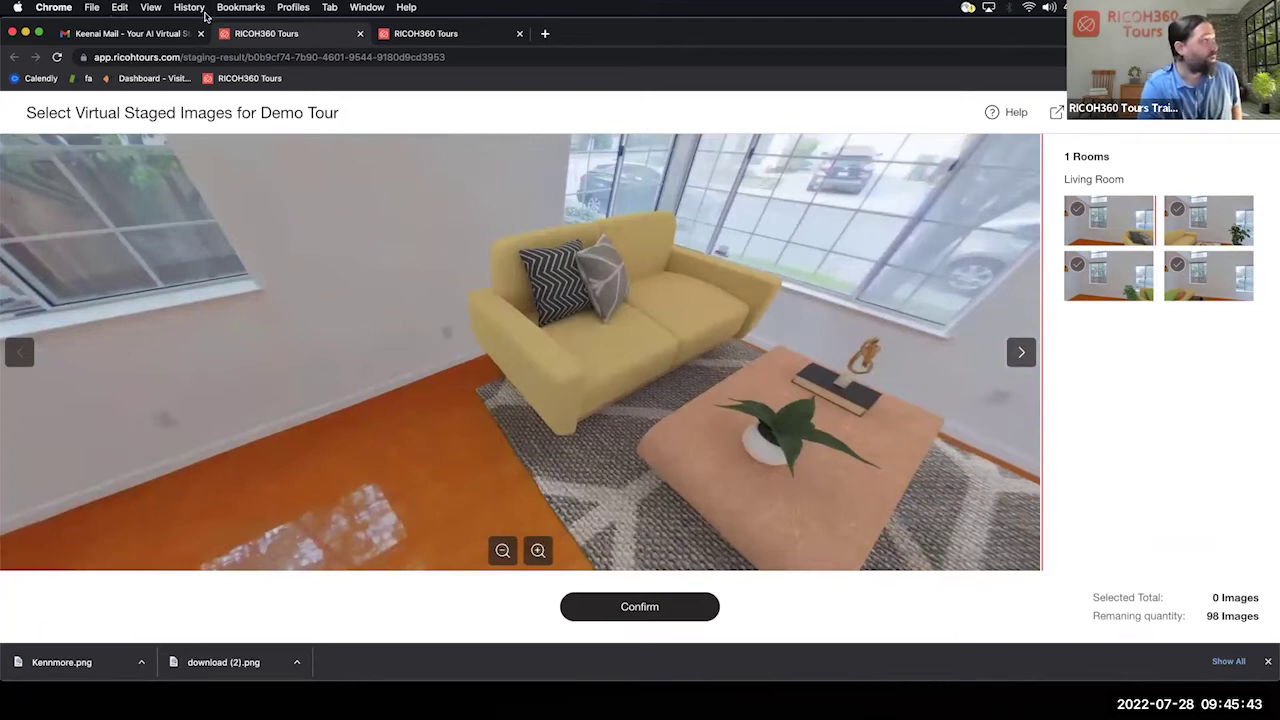
click(430, 36)
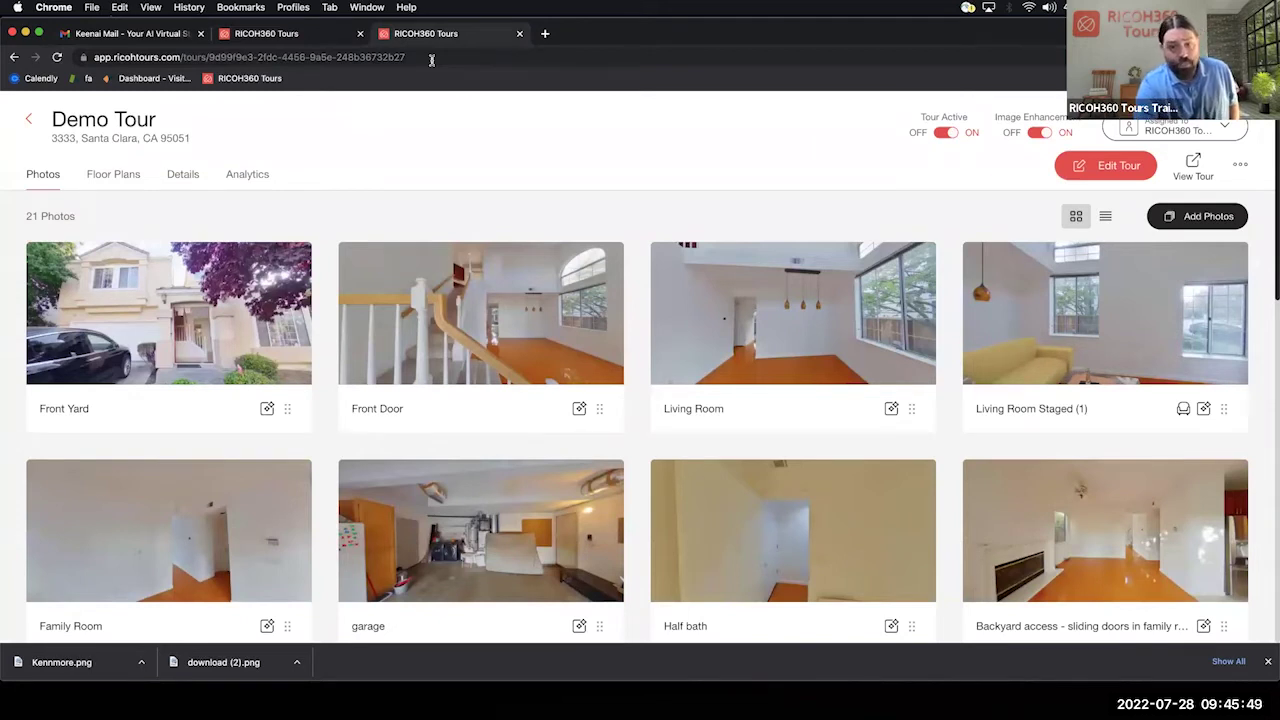
- Run Auto Cropping on the Living Room photo
click(1246, 175)
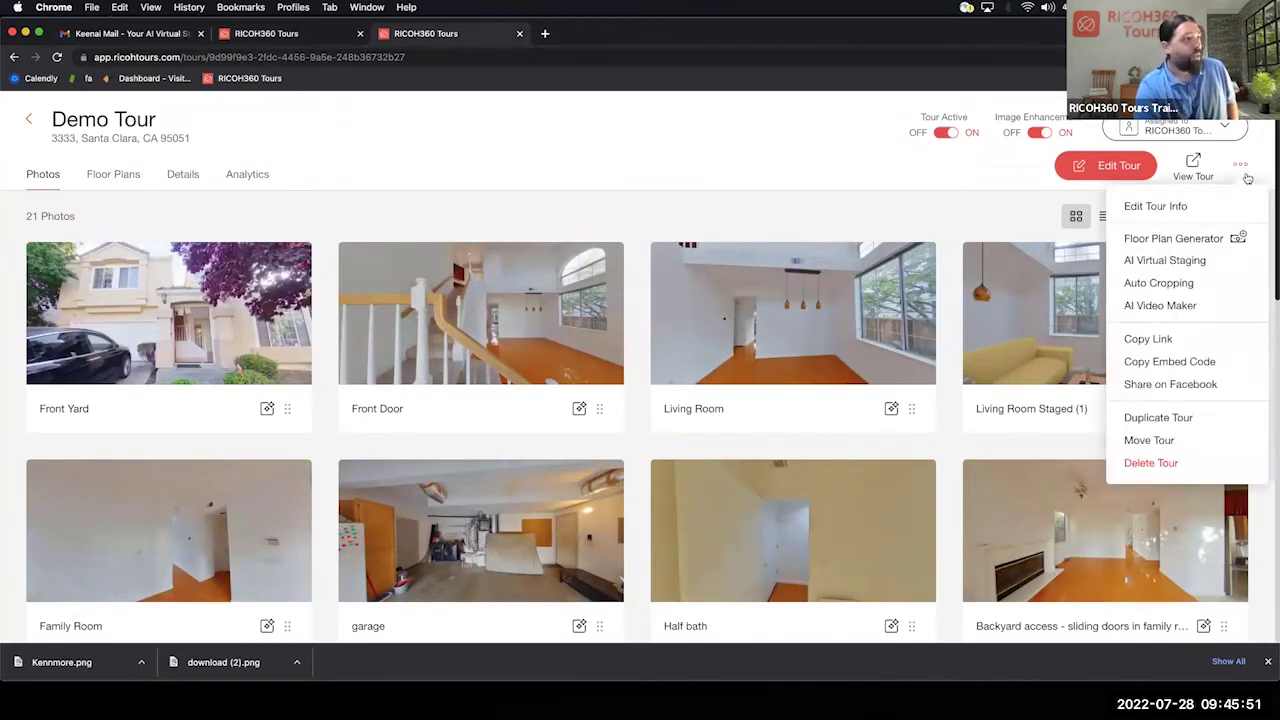
click(1186, 288)
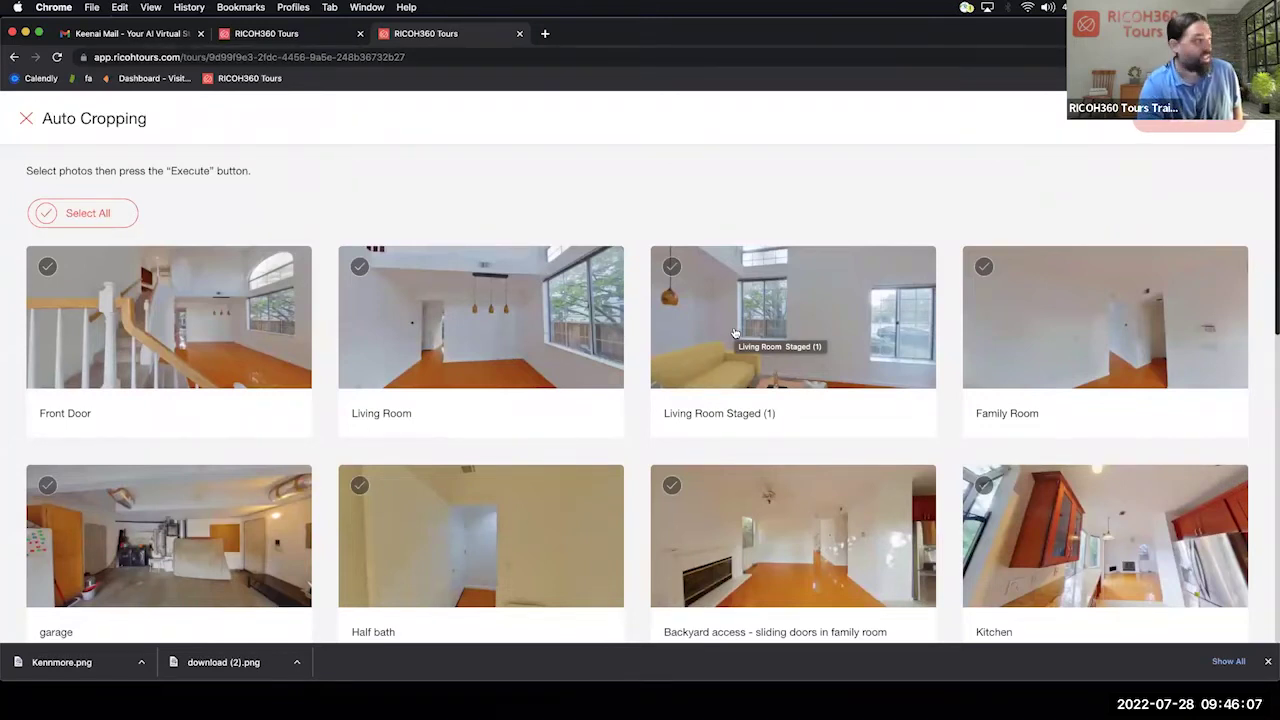
click(446, 346)
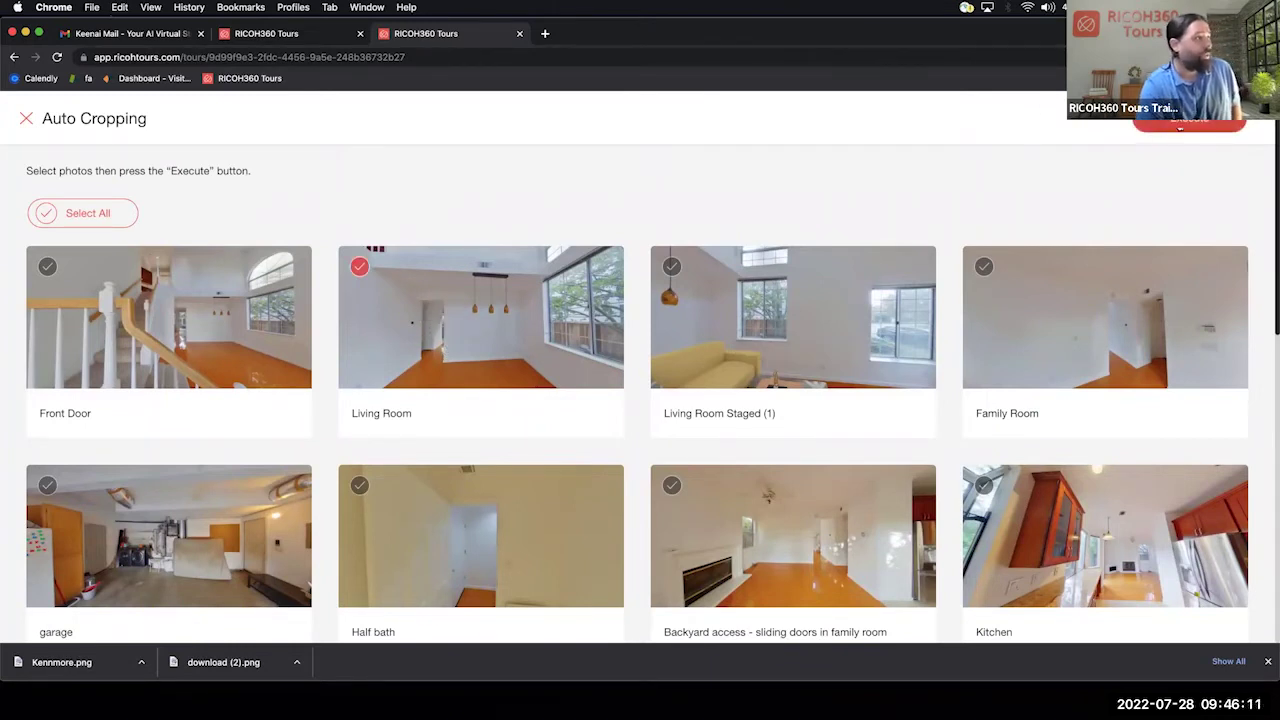
click(1180, 128)
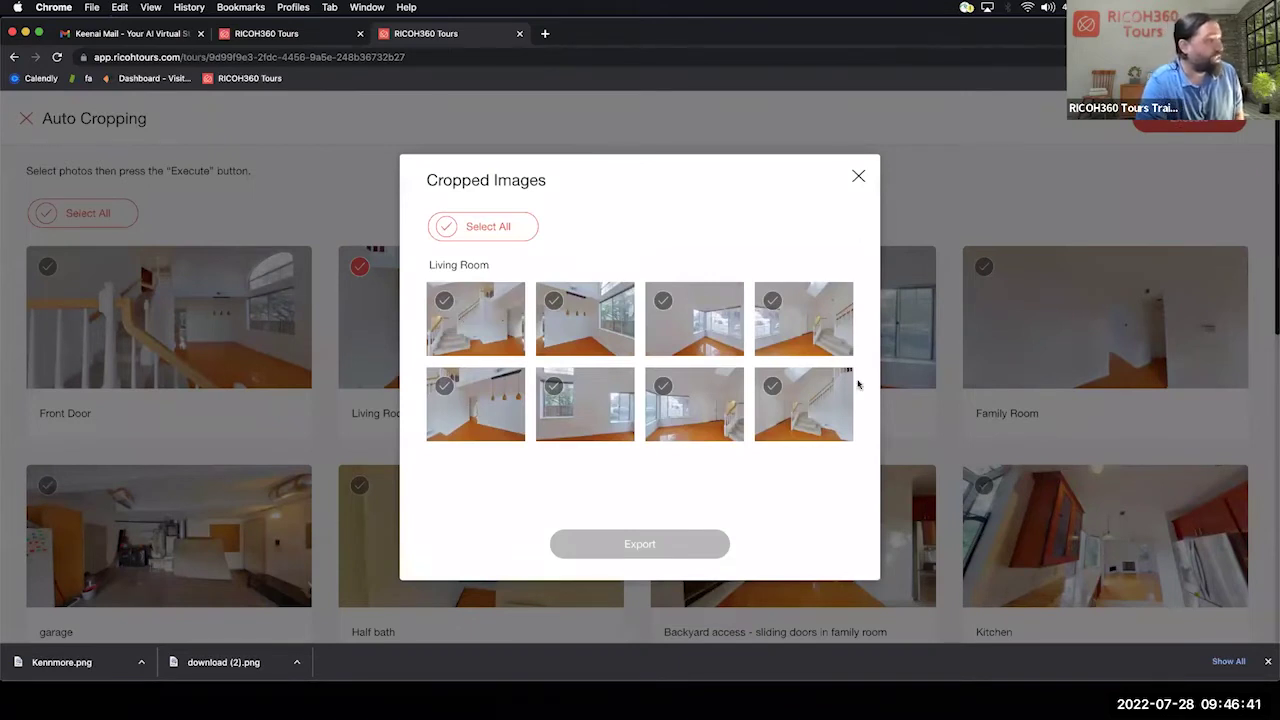
- Export the third, fifth and last cropped images
click(792, 424)
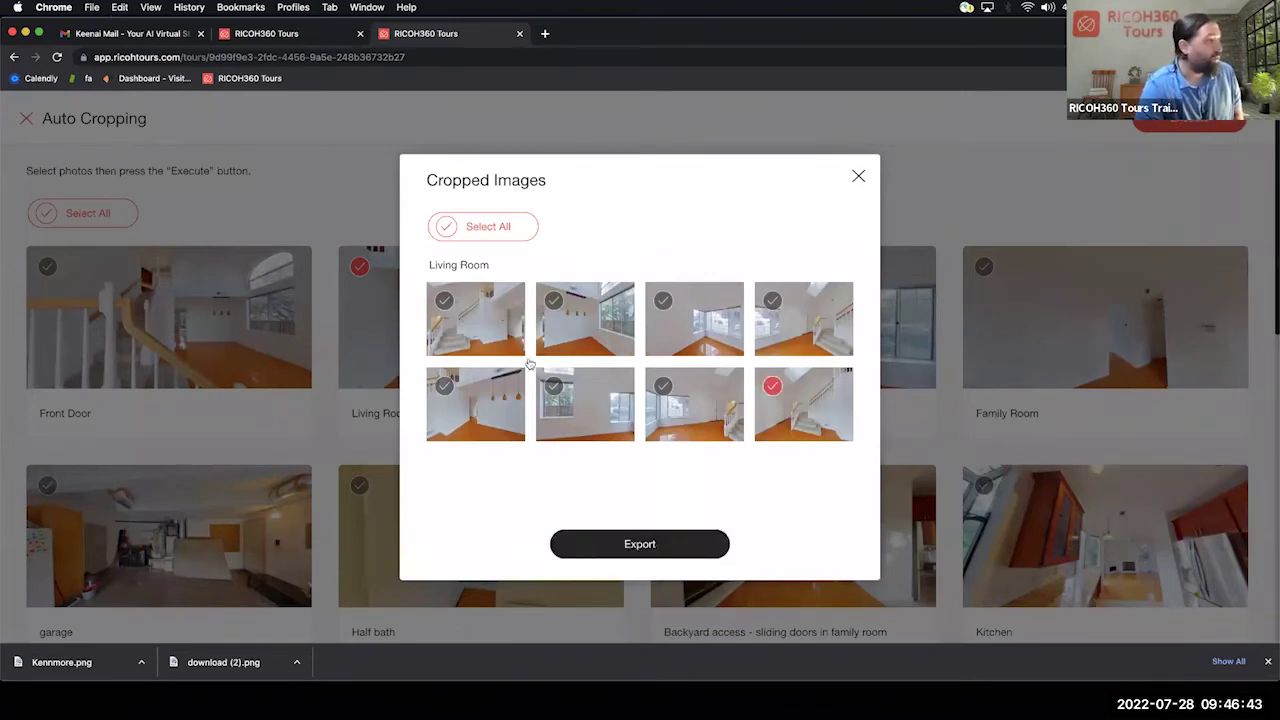
click(488, 412)
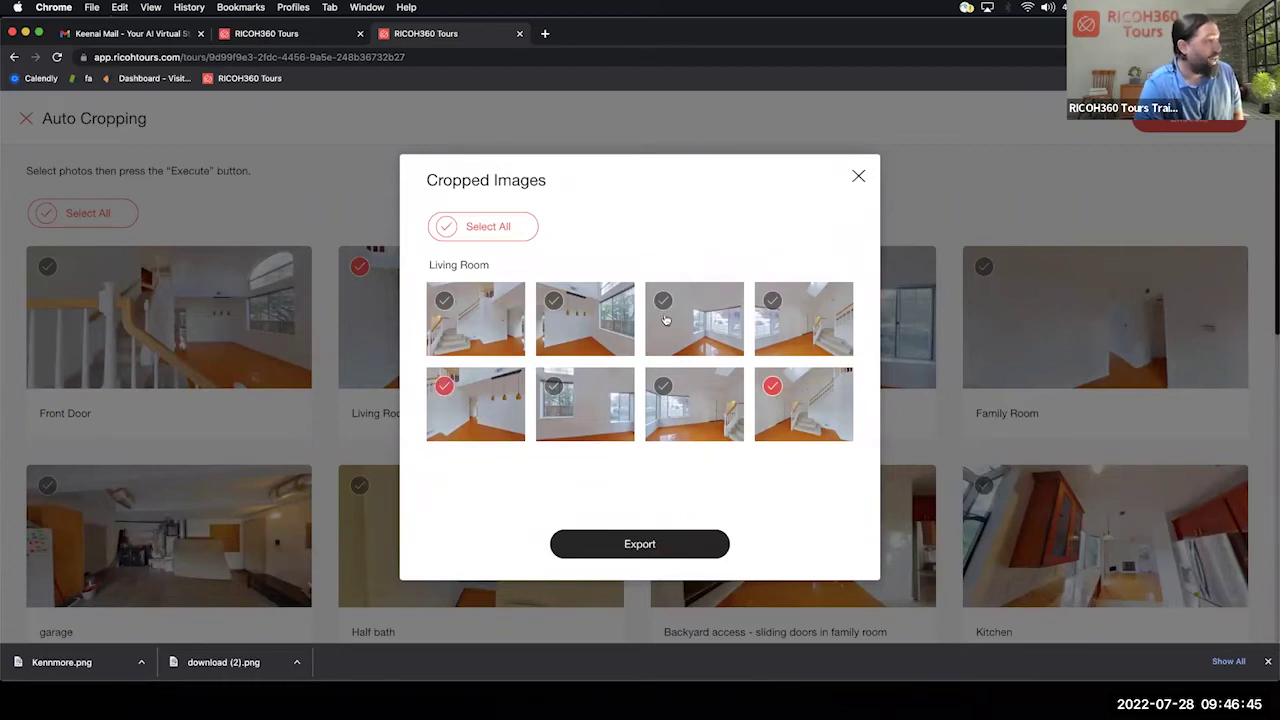
click(723, 343)
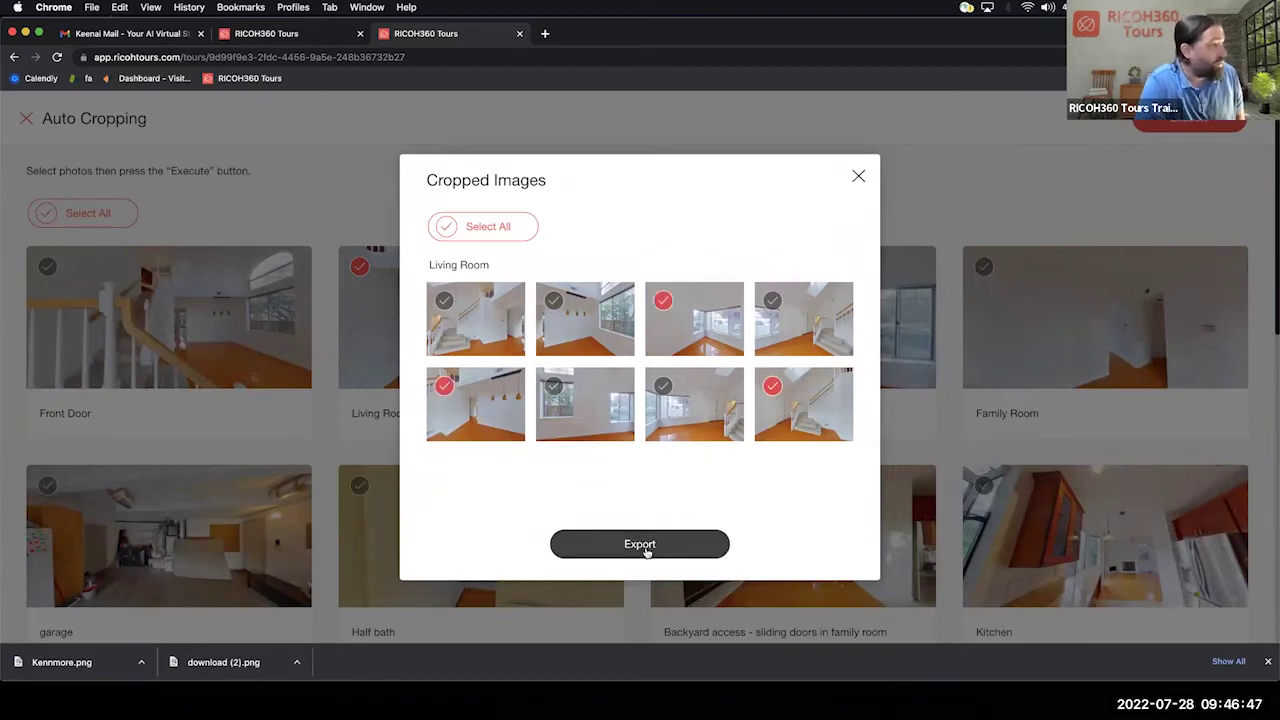
click(638, 546)
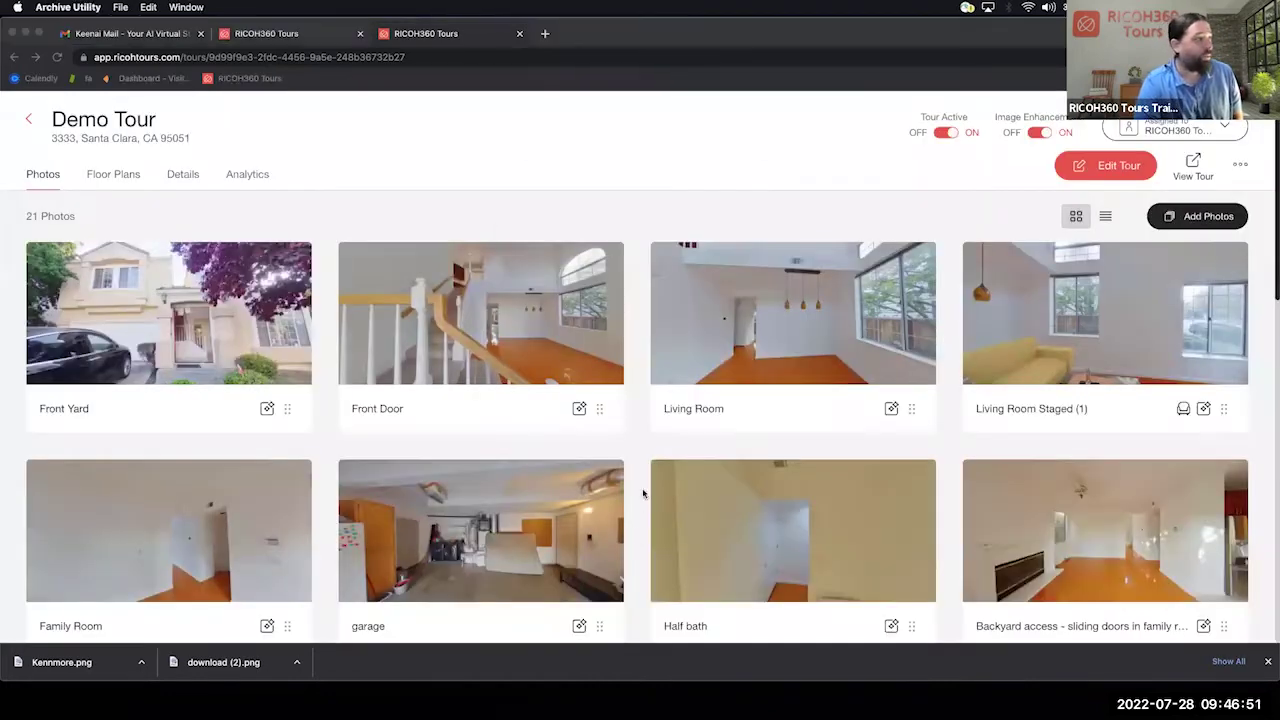
- Start a 2D photo export of the Living Room panorama, framing the front door and stairs
click(807, 337)
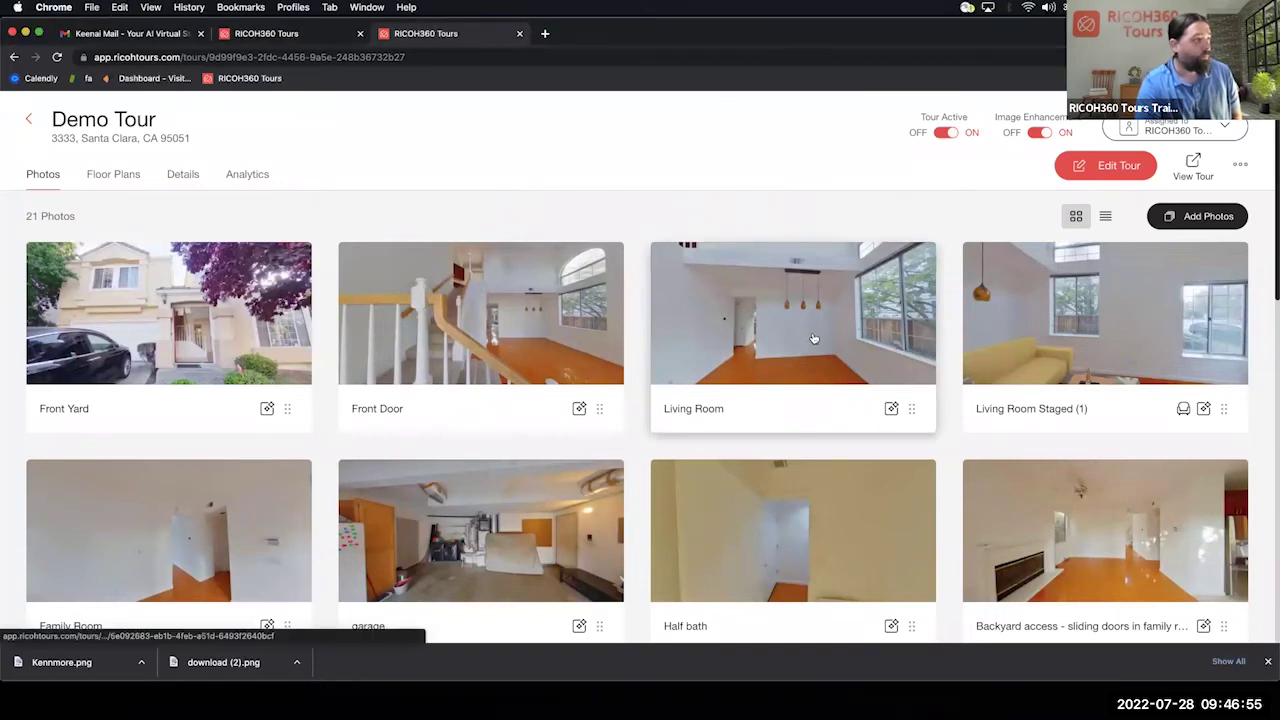
click(813, 338)
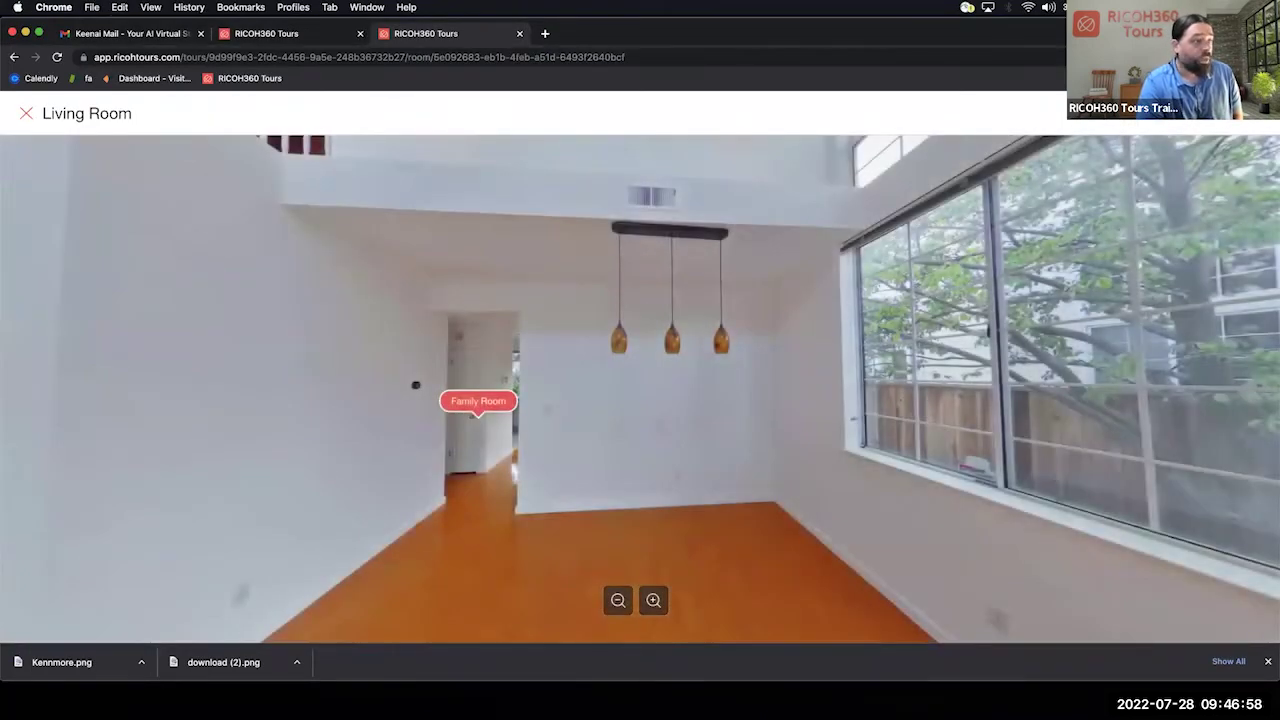
click(1255, 113)
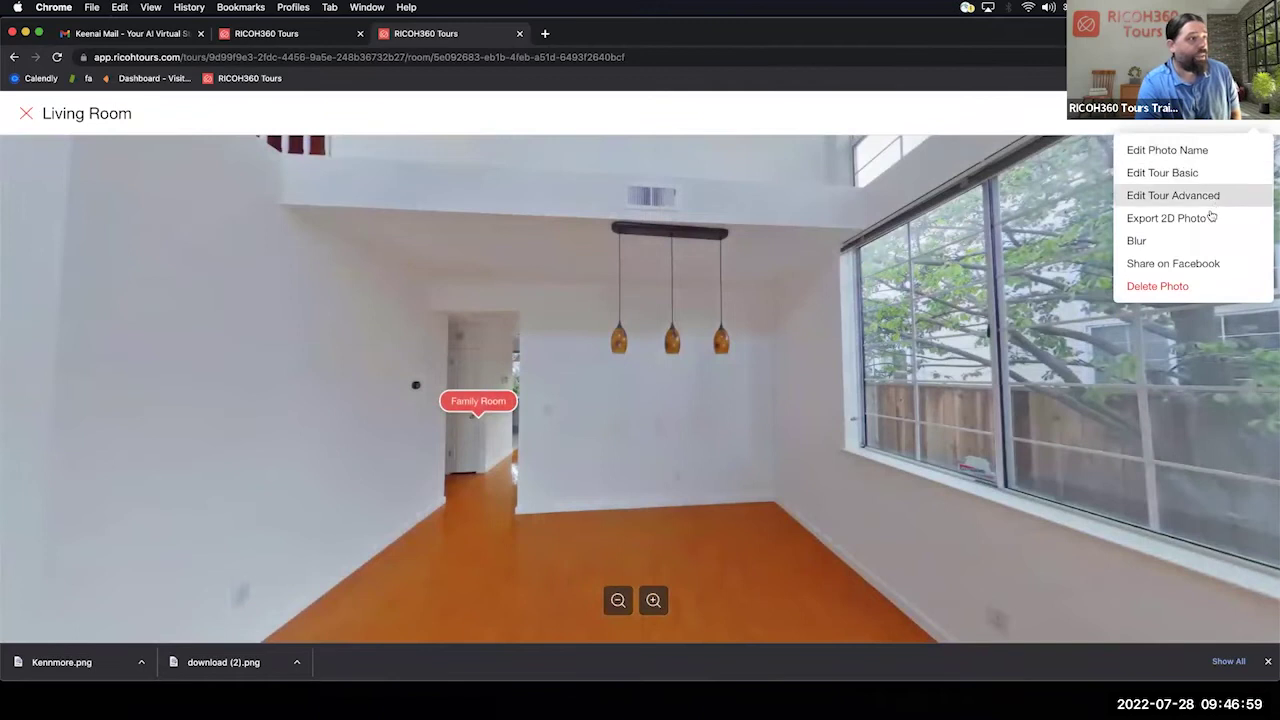
click(1166, 218)
drag(940, 257, 417, 271)
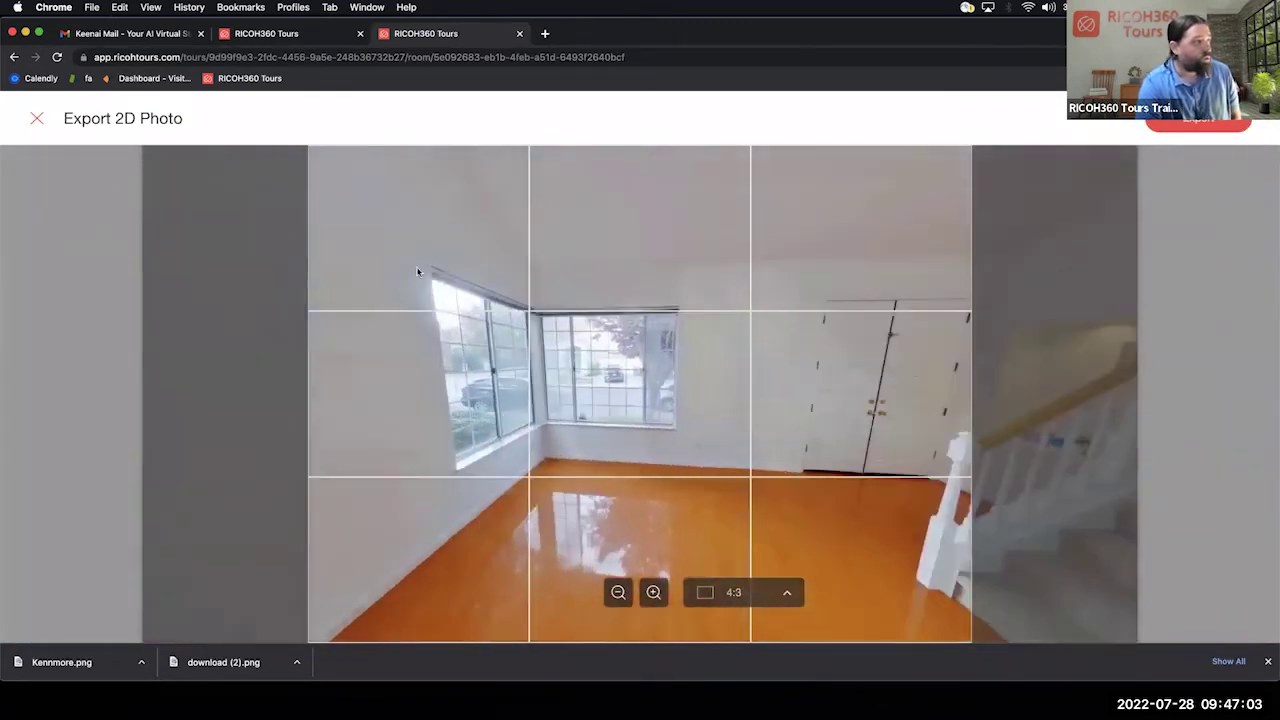
drag(563, 286, 527, 377)
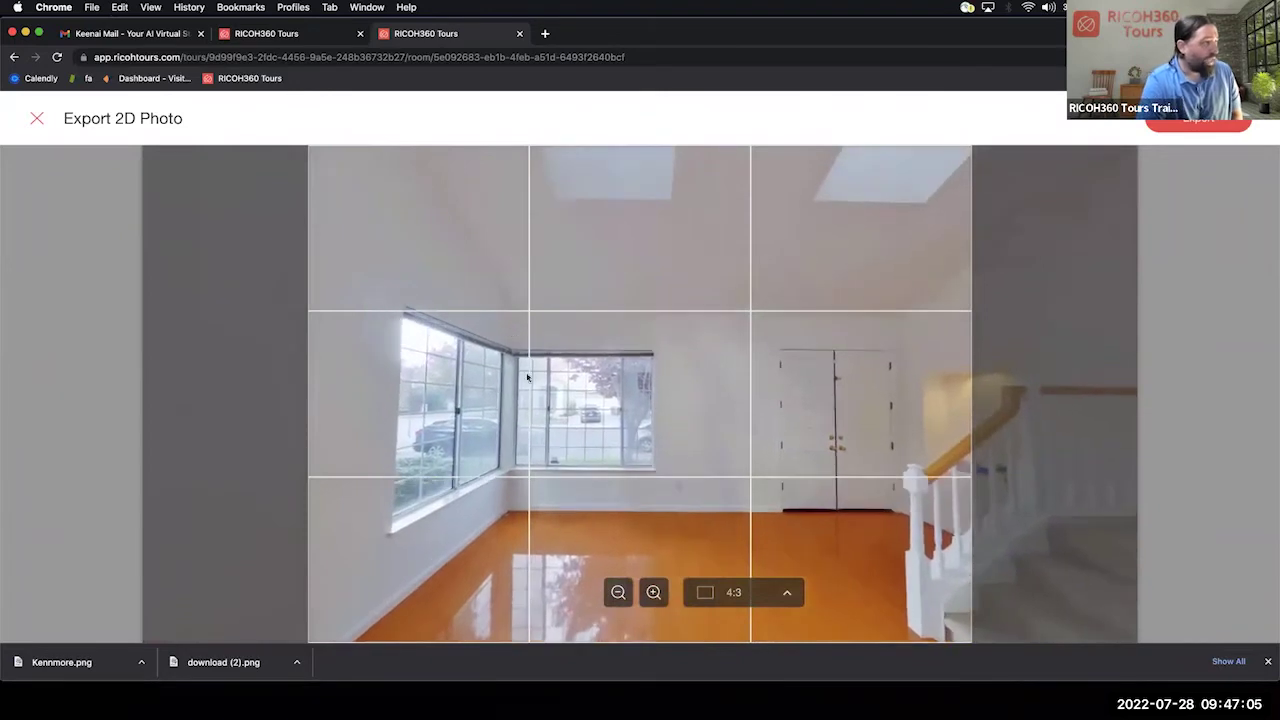
- Export the 2D photo at a 16:9 crop ratio and return to Demo Tour photos
click(784, 594)
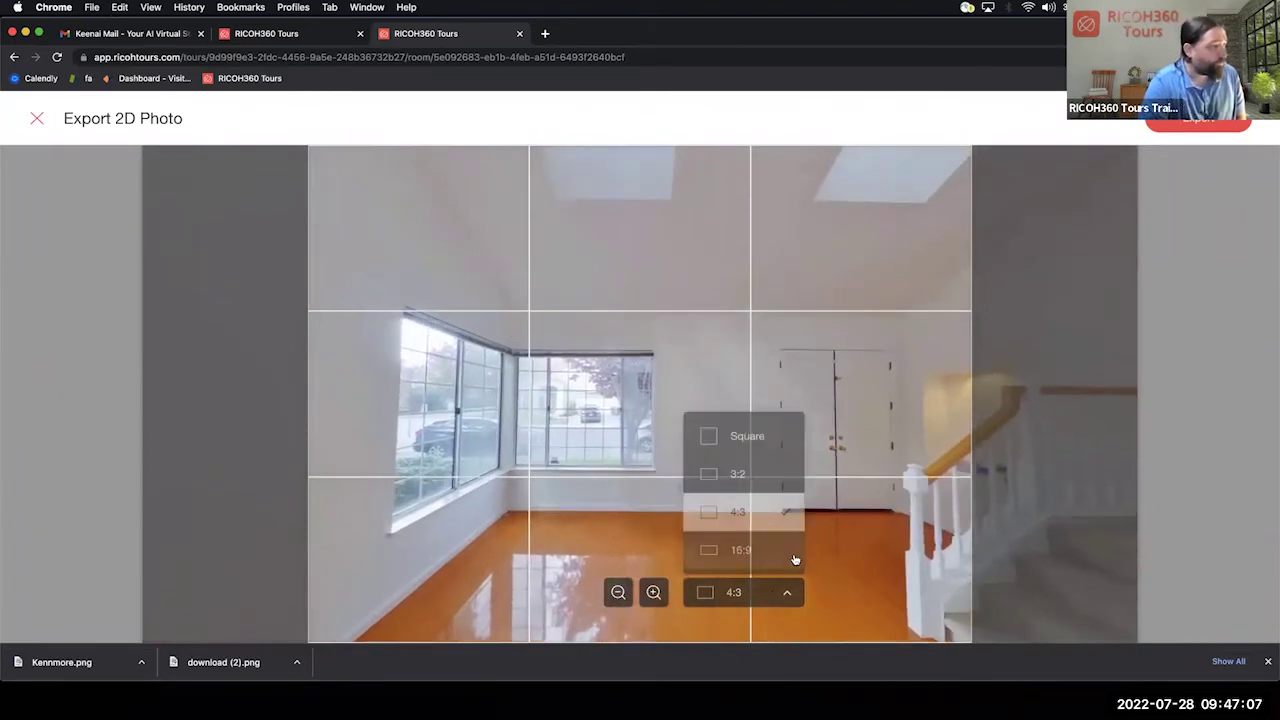
click(802, 558)
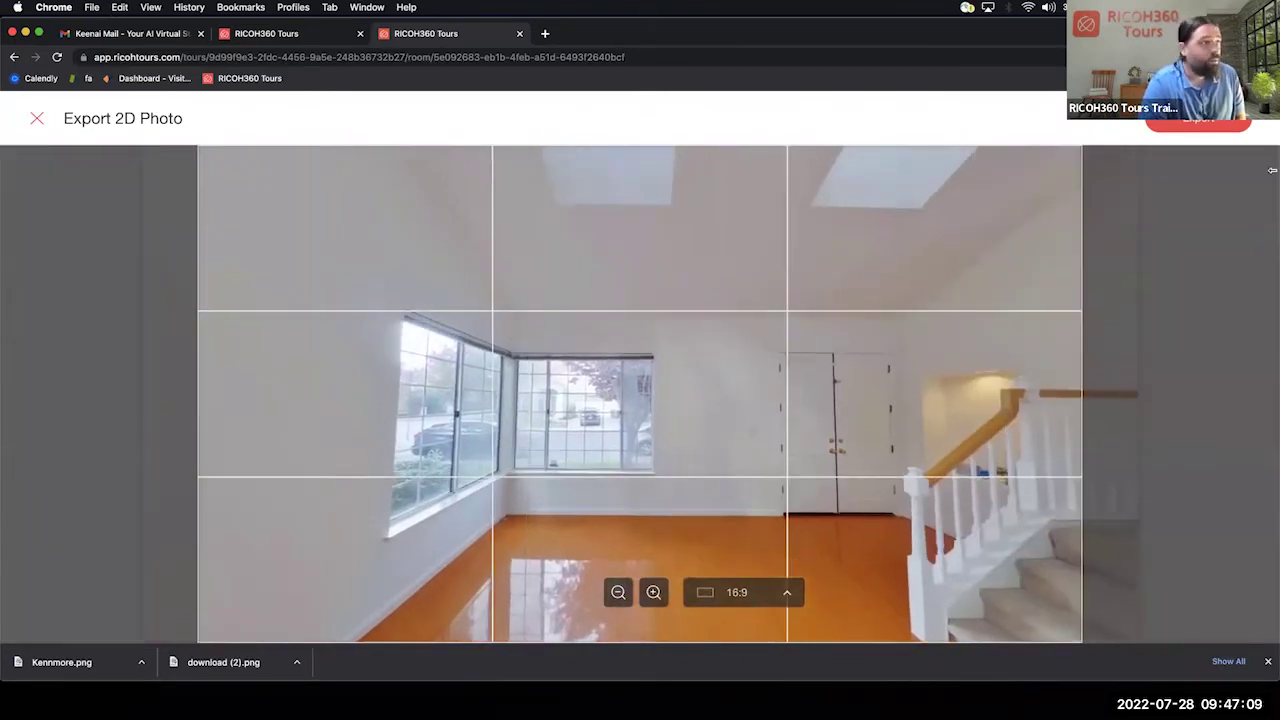
click(1196, 124)
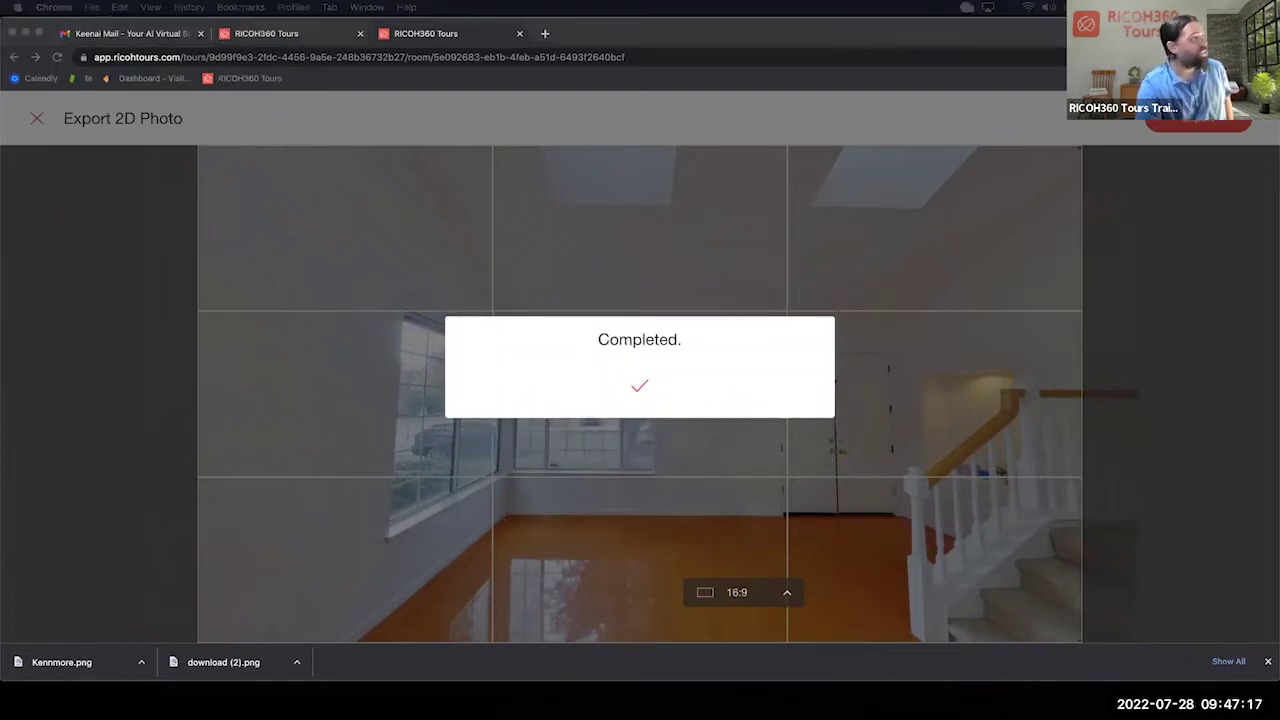
click(33, 118)
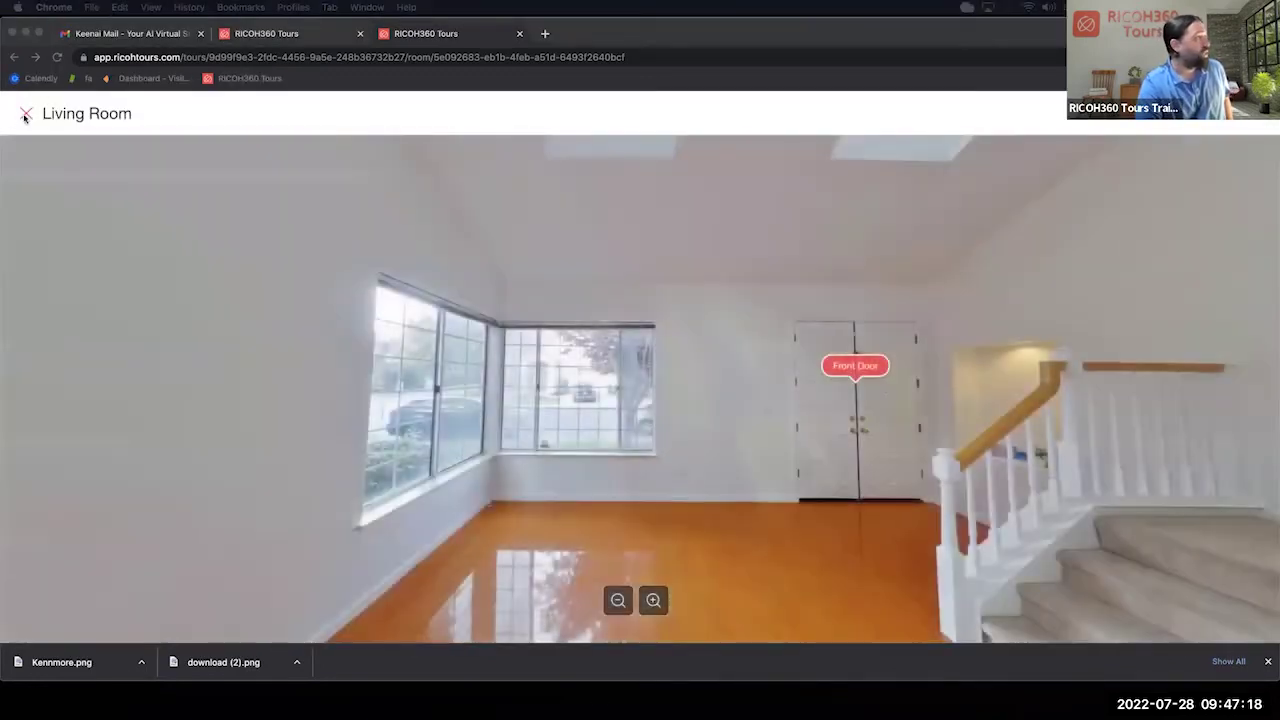
click(25, 117)
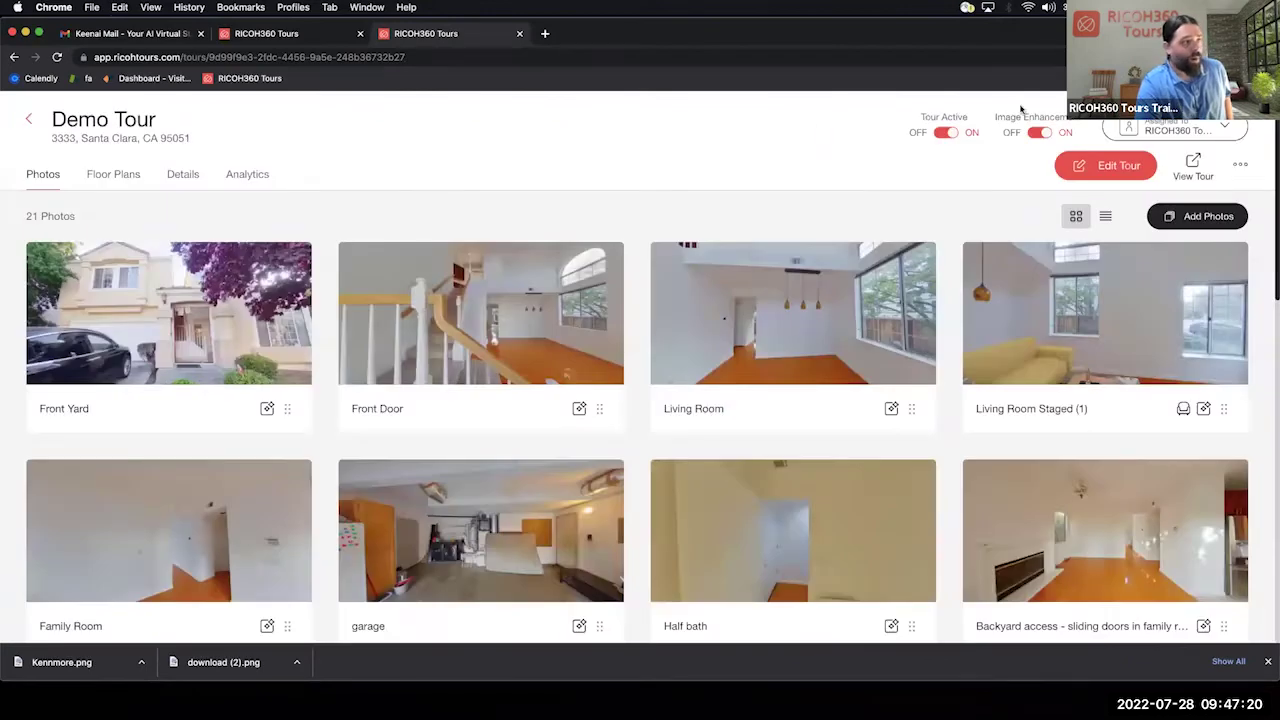
- In AI Video Maker, select Front Door, Living Room, Living Room Staged, Family Room and Backyard access
click(1242, 165)
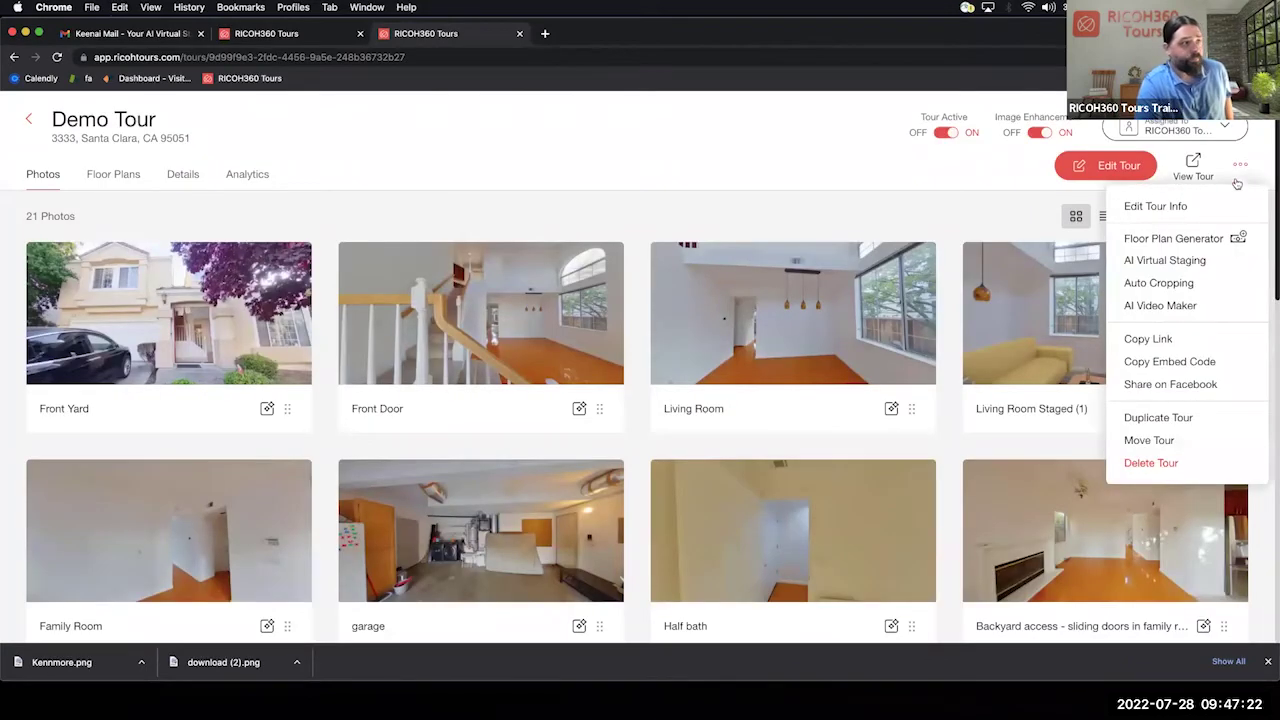
click(1180, 307)
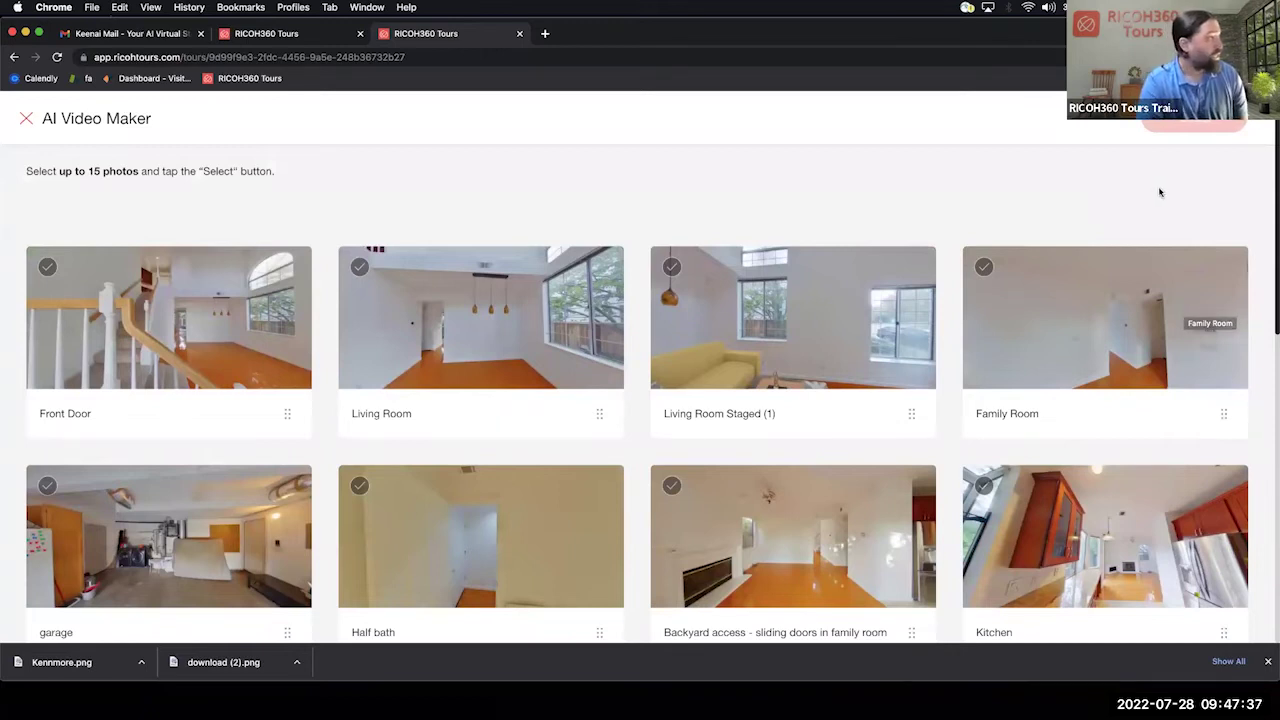
click(262, 331)
click(430, 328)
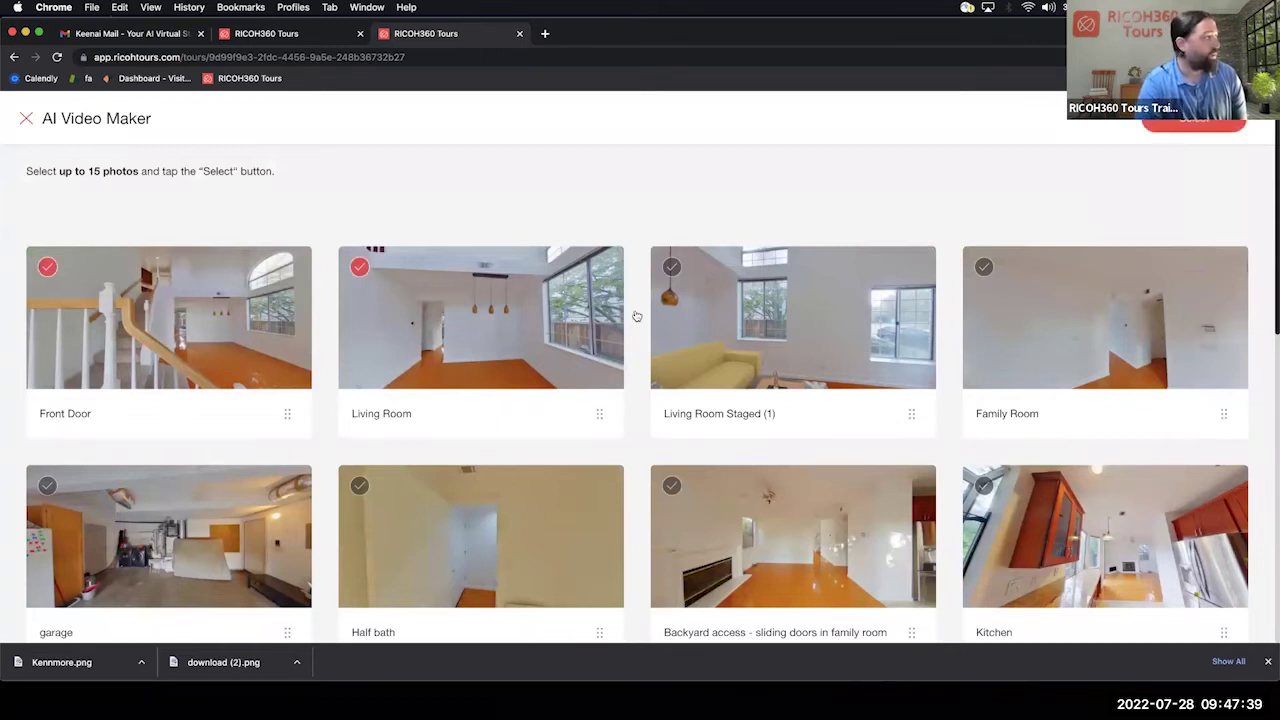
click(682, 317)
click(1054, 311)
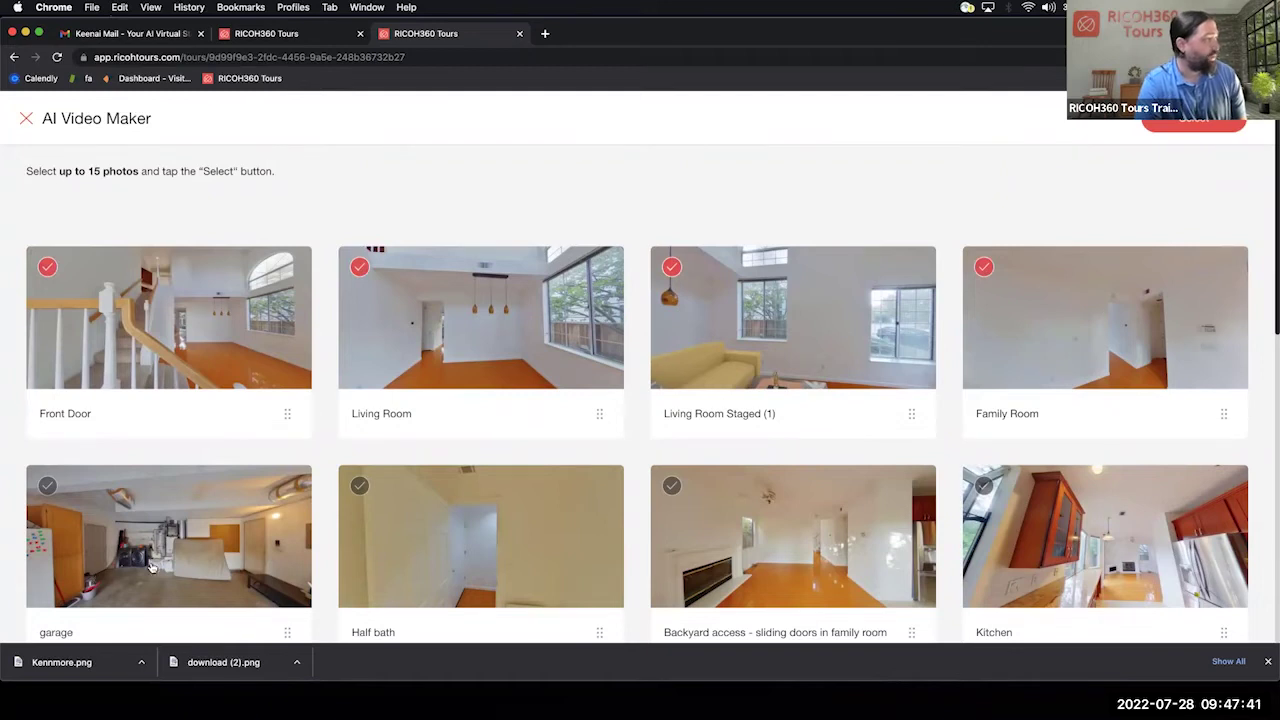
click(733, 558)
- Add the first third-row photo, confirm the selection and generate the video at 1080p
scroll(270, 570, down, 3)
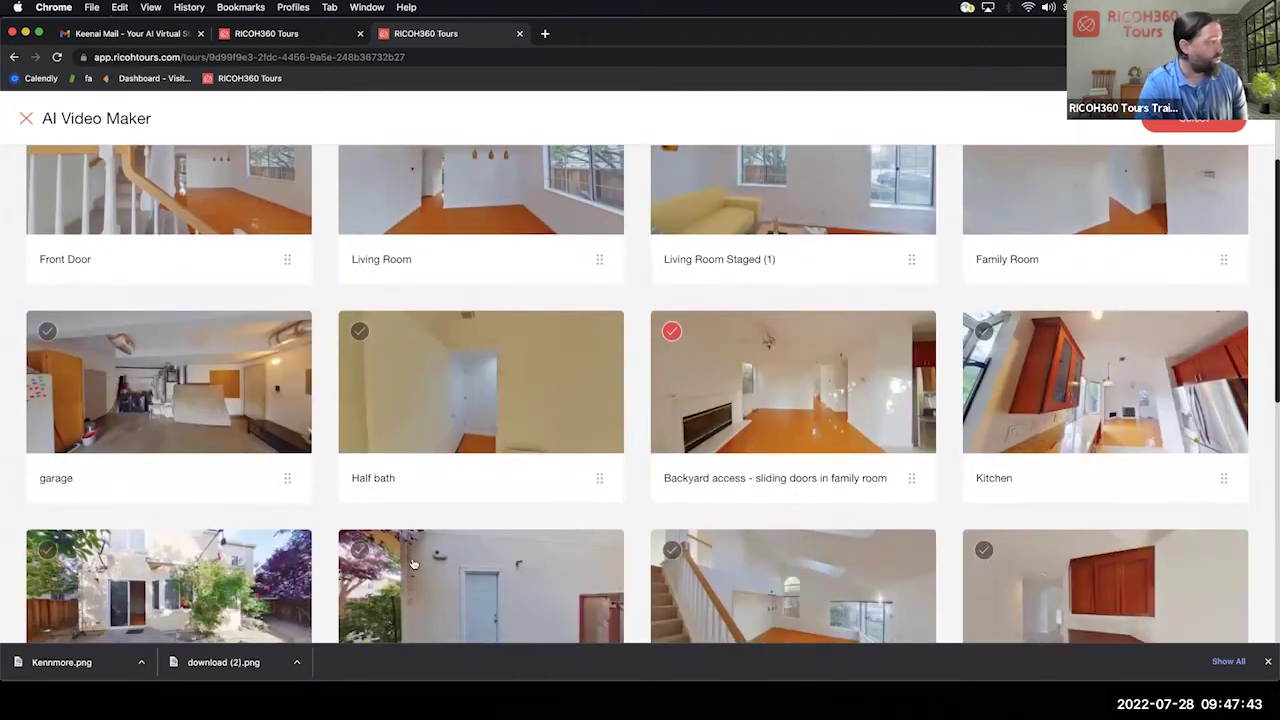
click(270, 583)
scroll(1236, 152, up, 3)
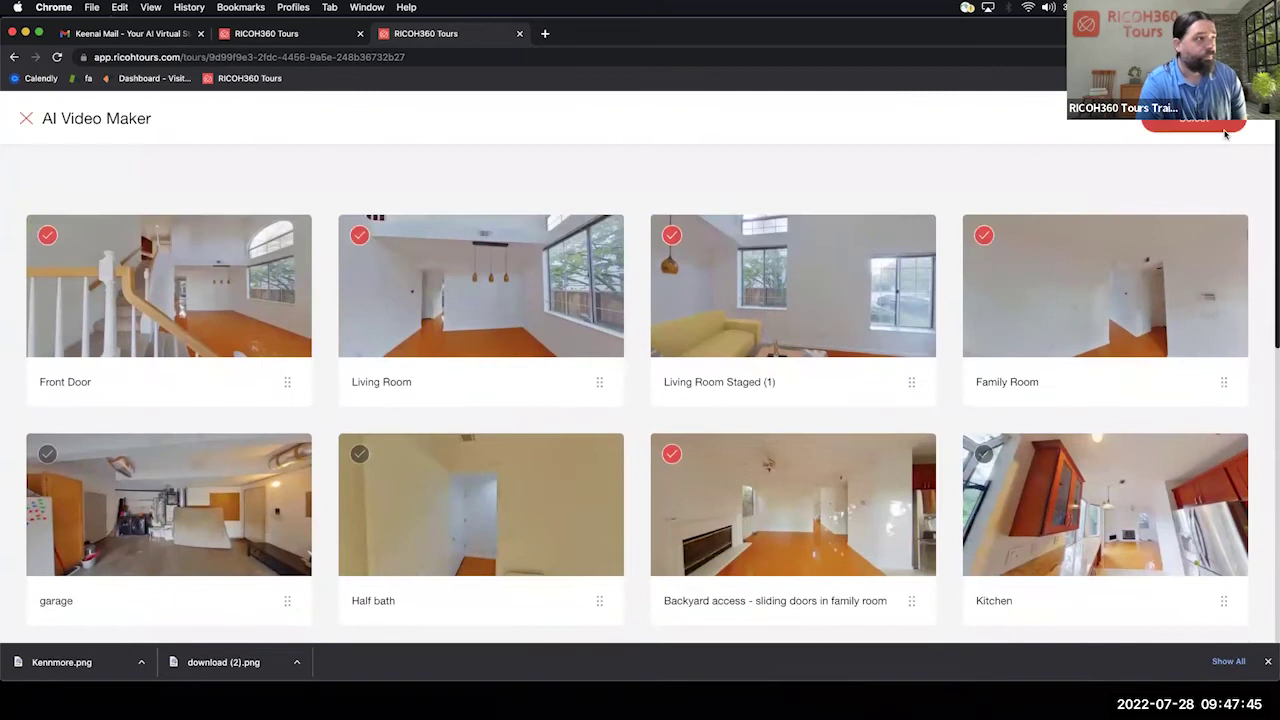
click(1224, 128)
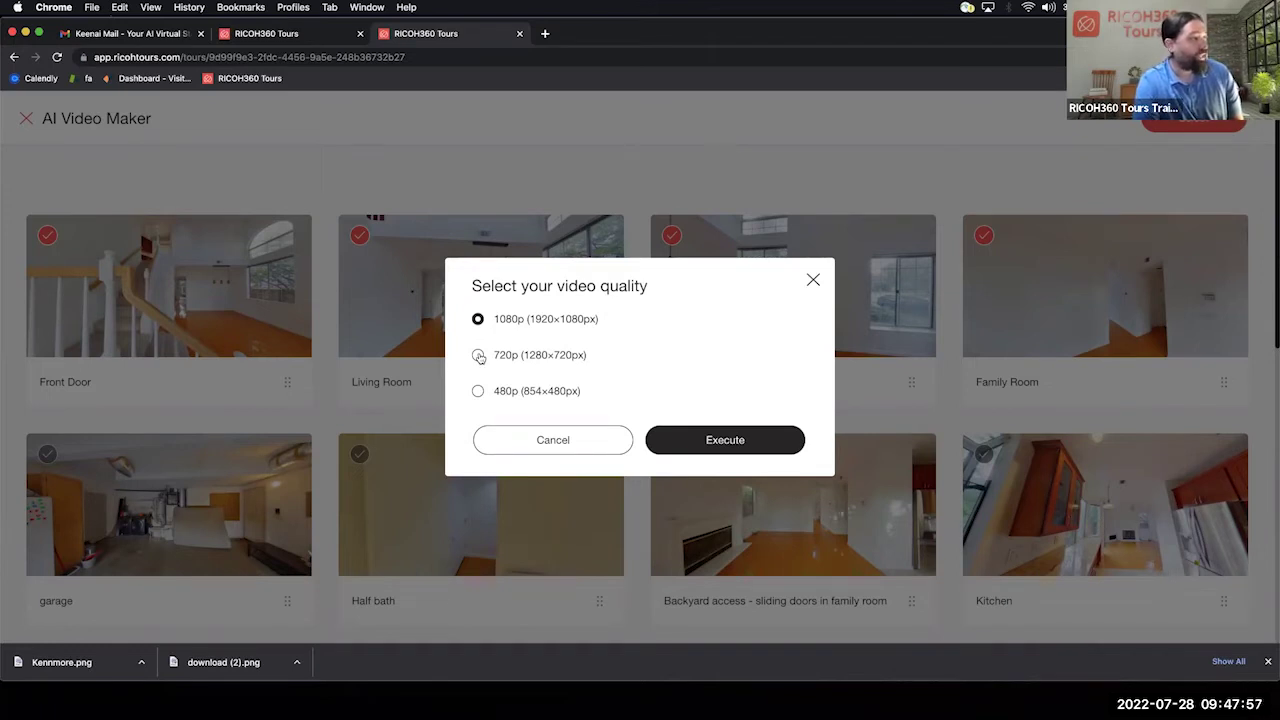
click(737, 441)
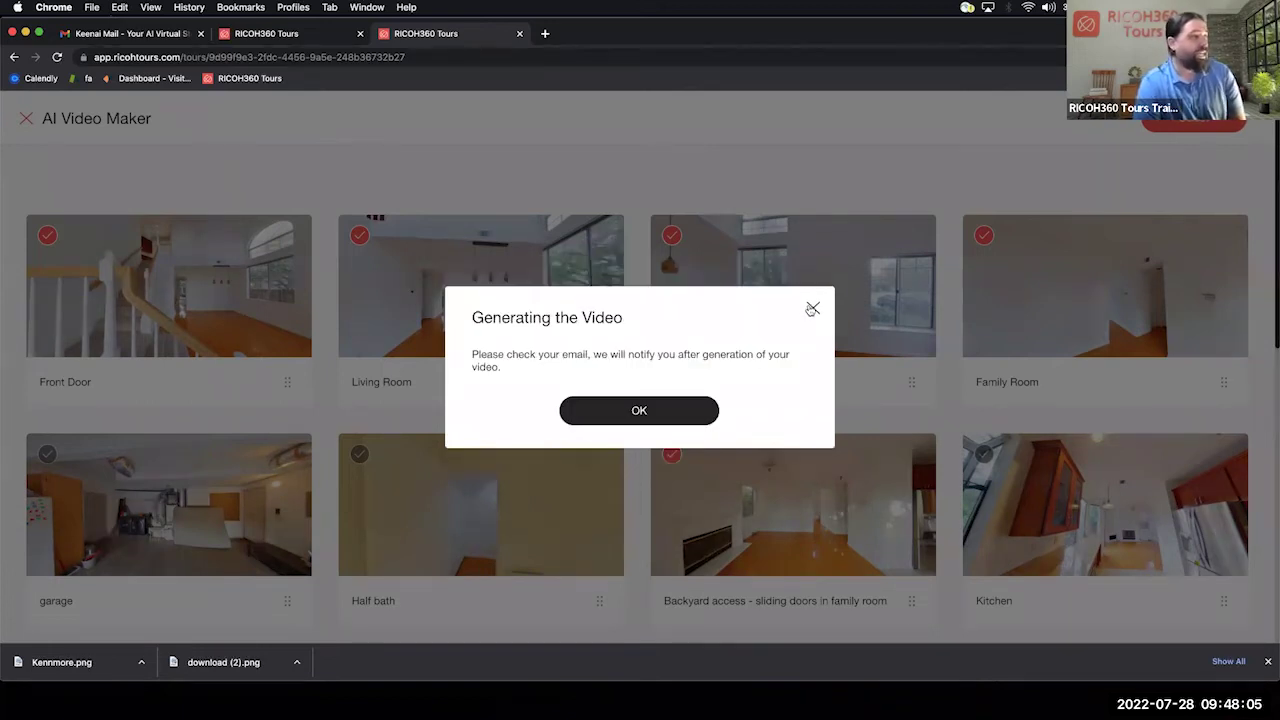
click(665, 416)
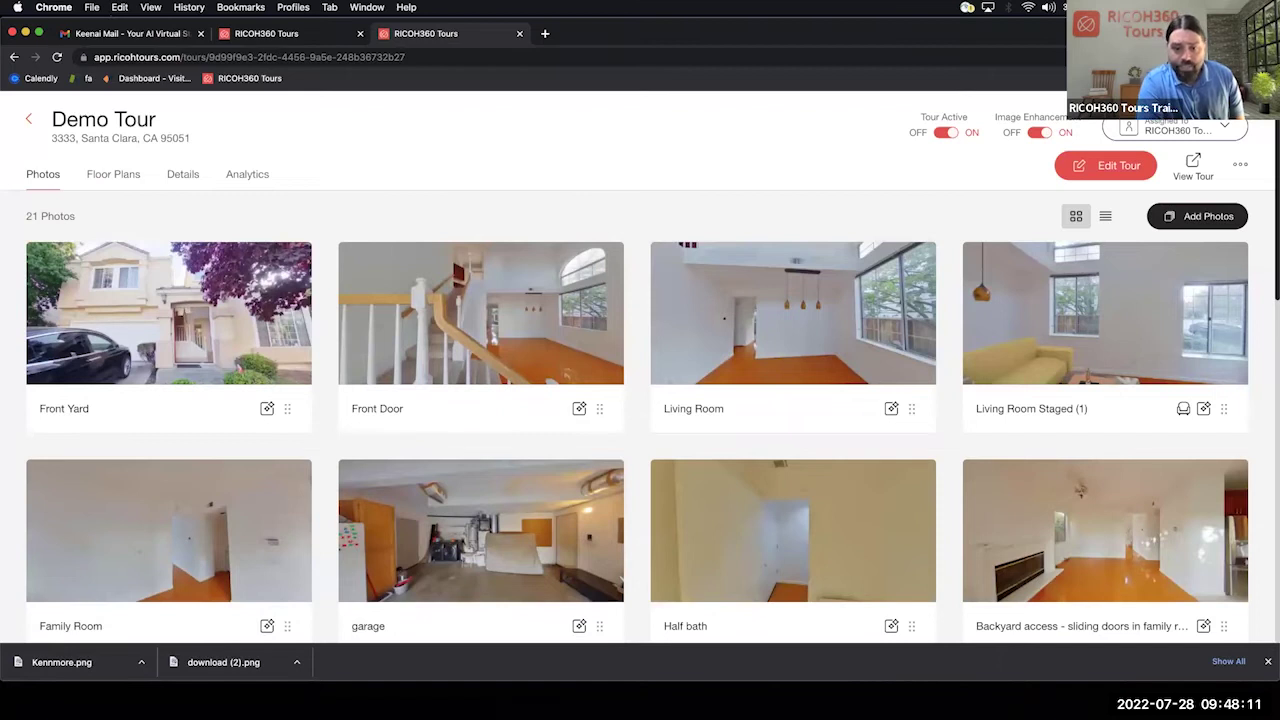
key(super+Tab)
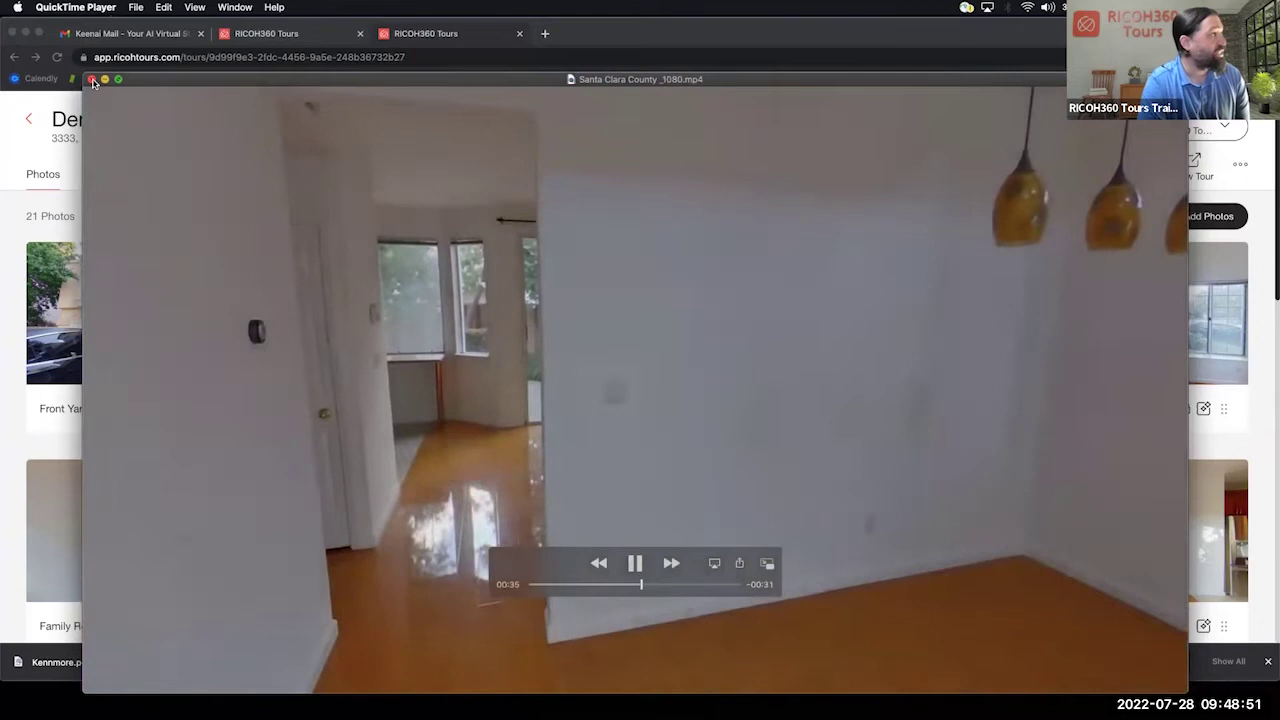
click(92, 80)
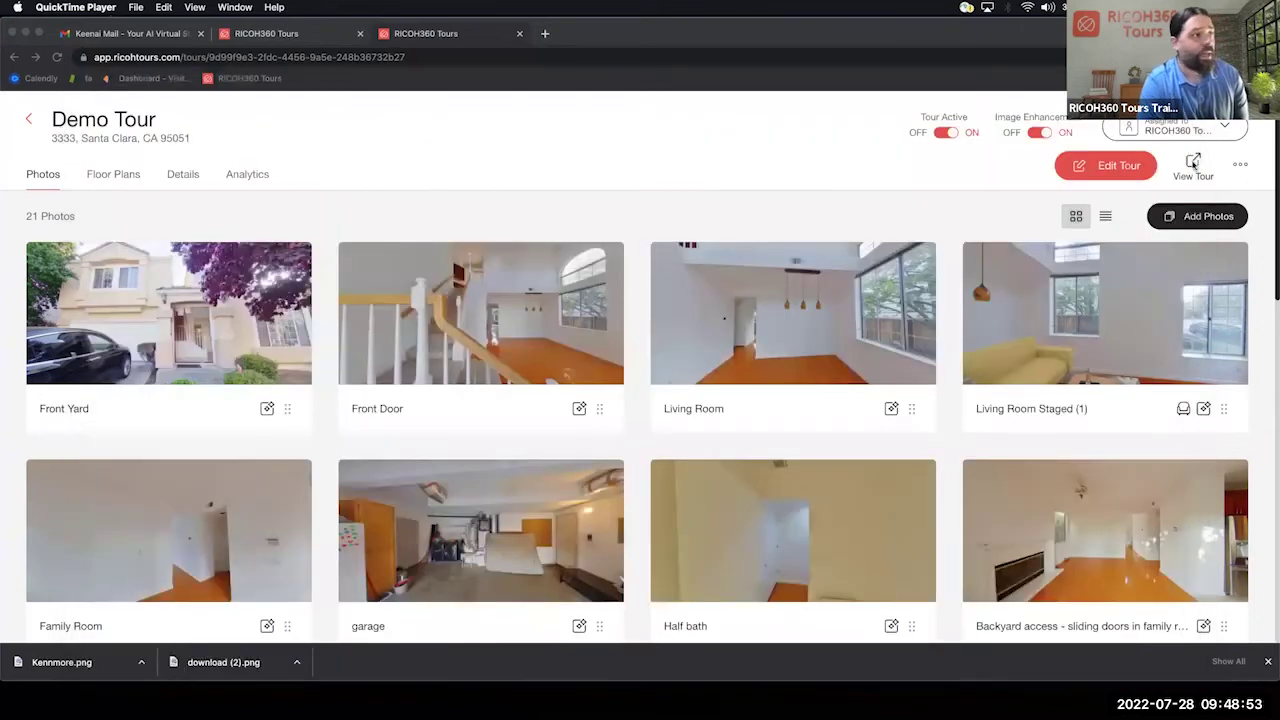
- Open Demo Tour's Copy Link options and preview the Full Tour in a new tab
click(1241, 166)
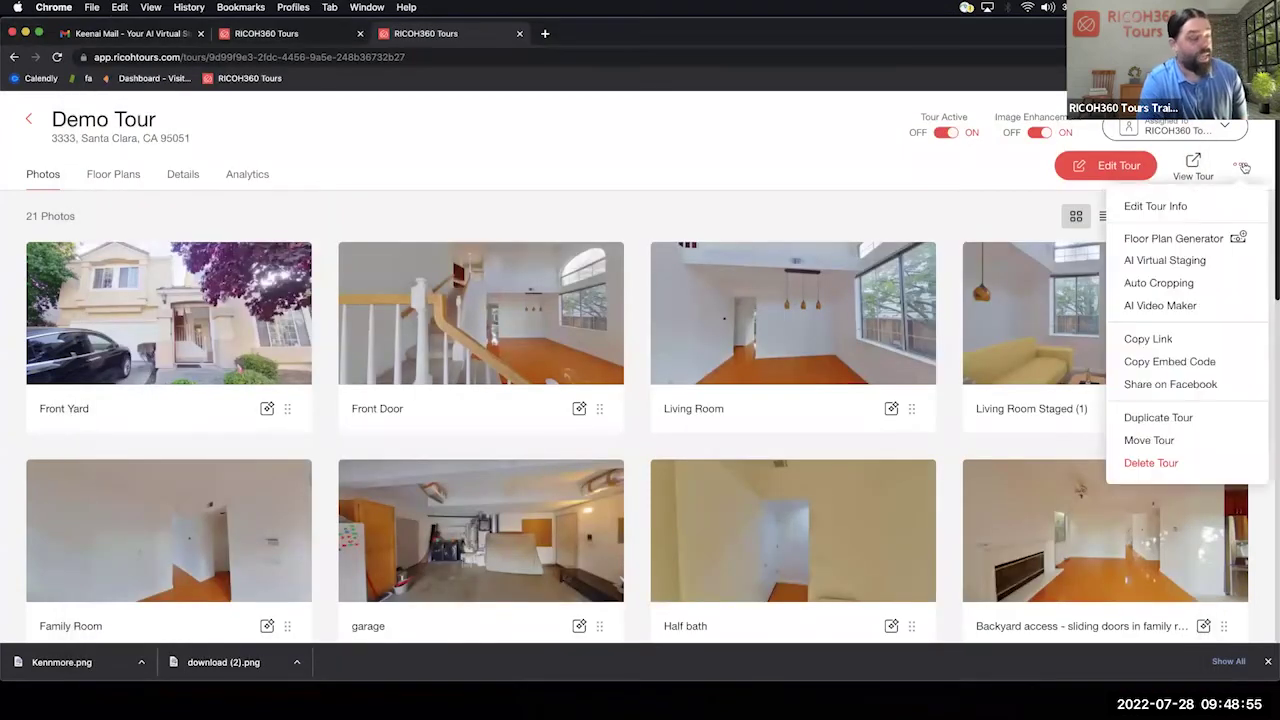
click(1150, 339)
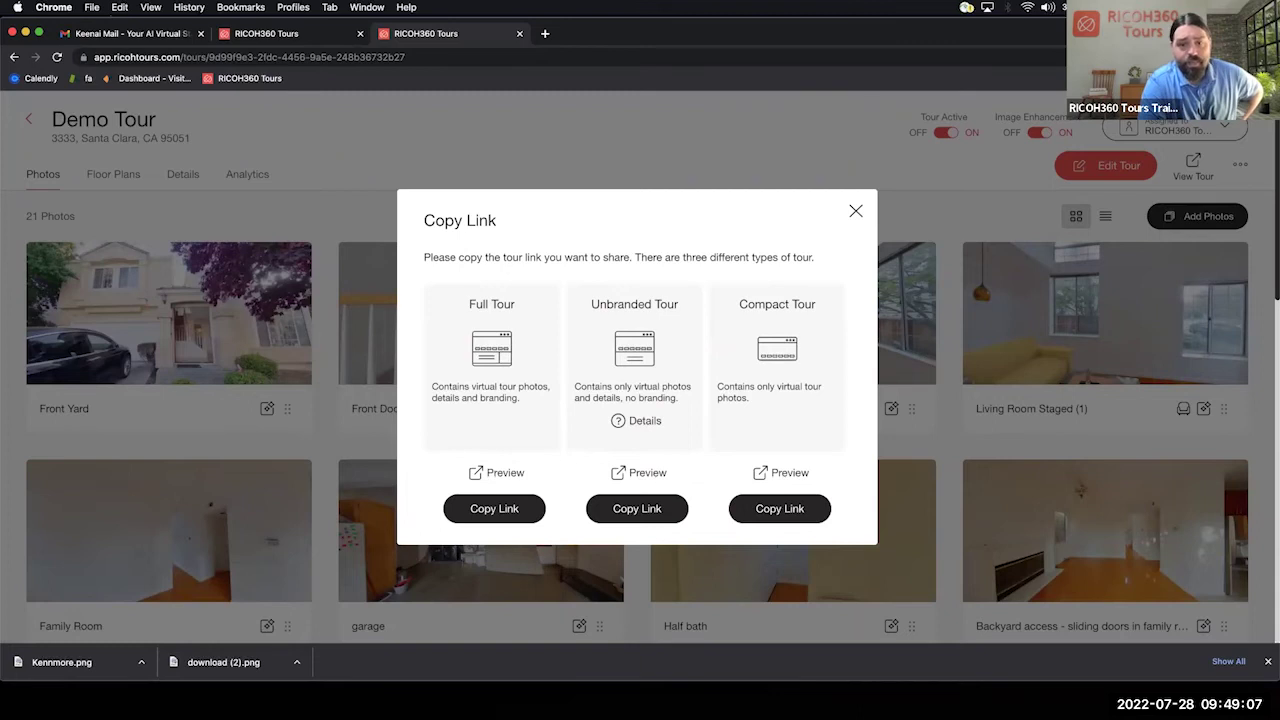
click(506, 482)
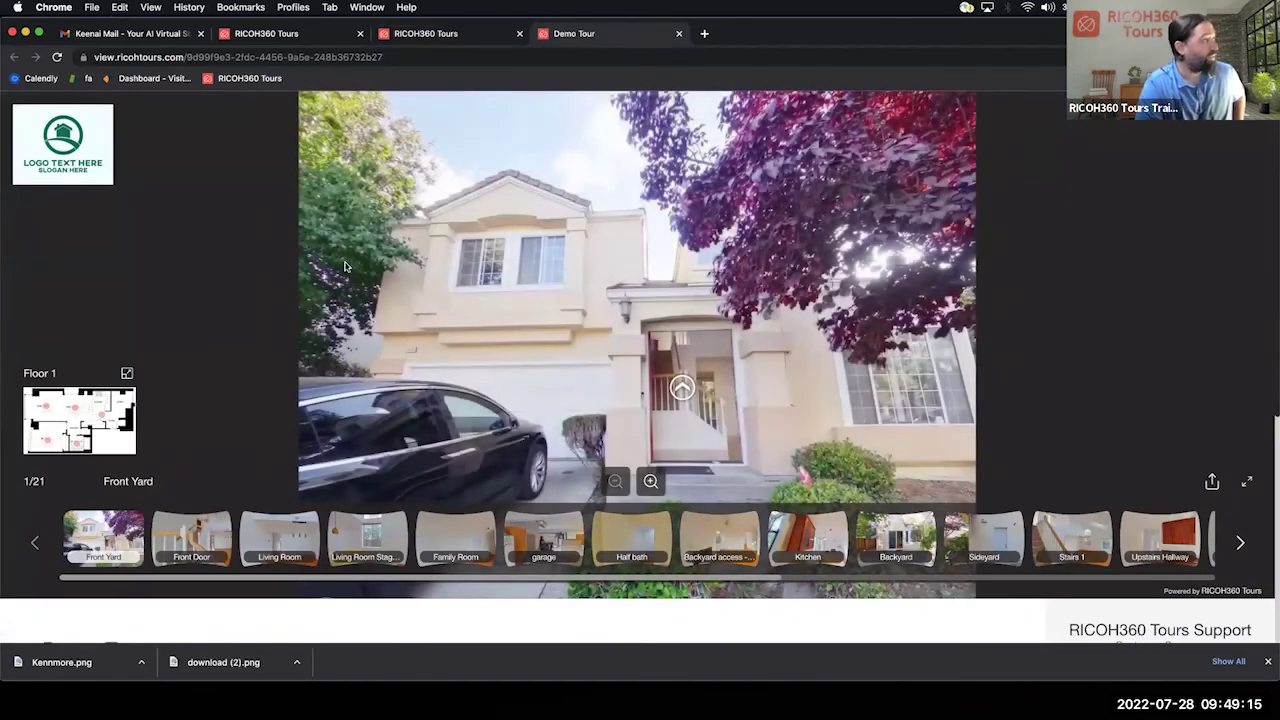
- Open the company website from the tour logo, then return to the Demo Tour preview
click(75, 147)
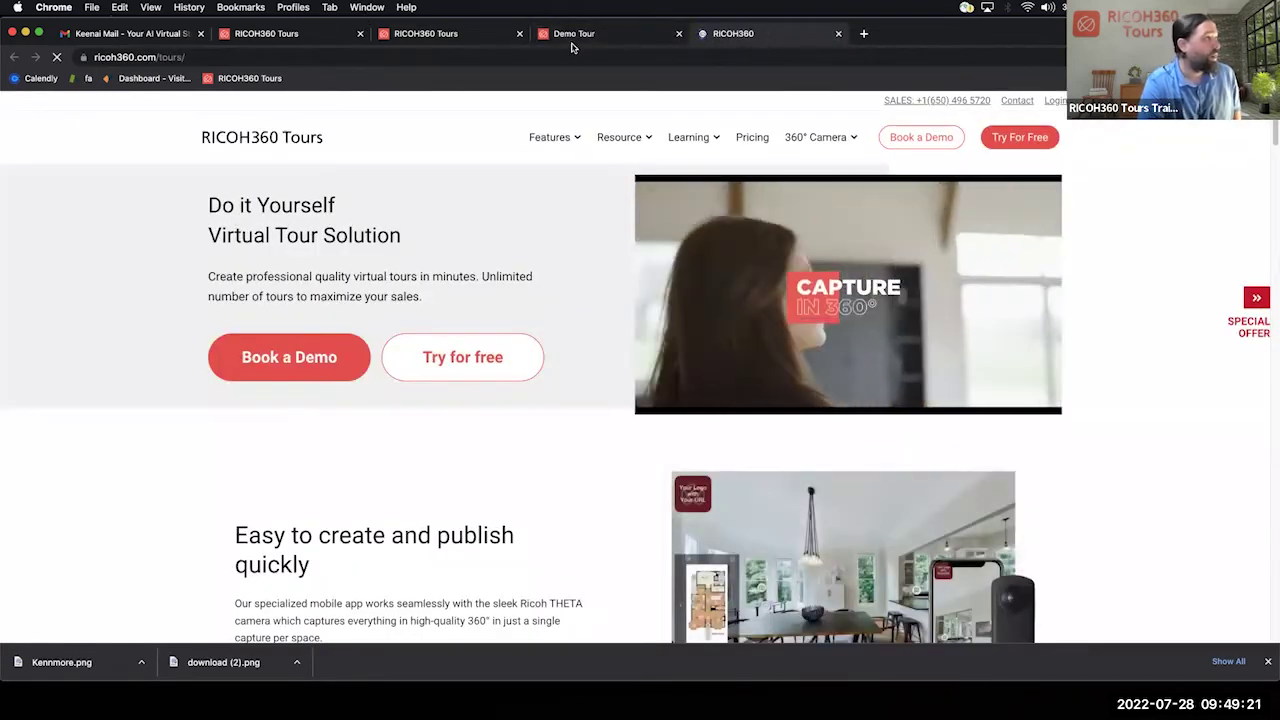
click(578, 33)
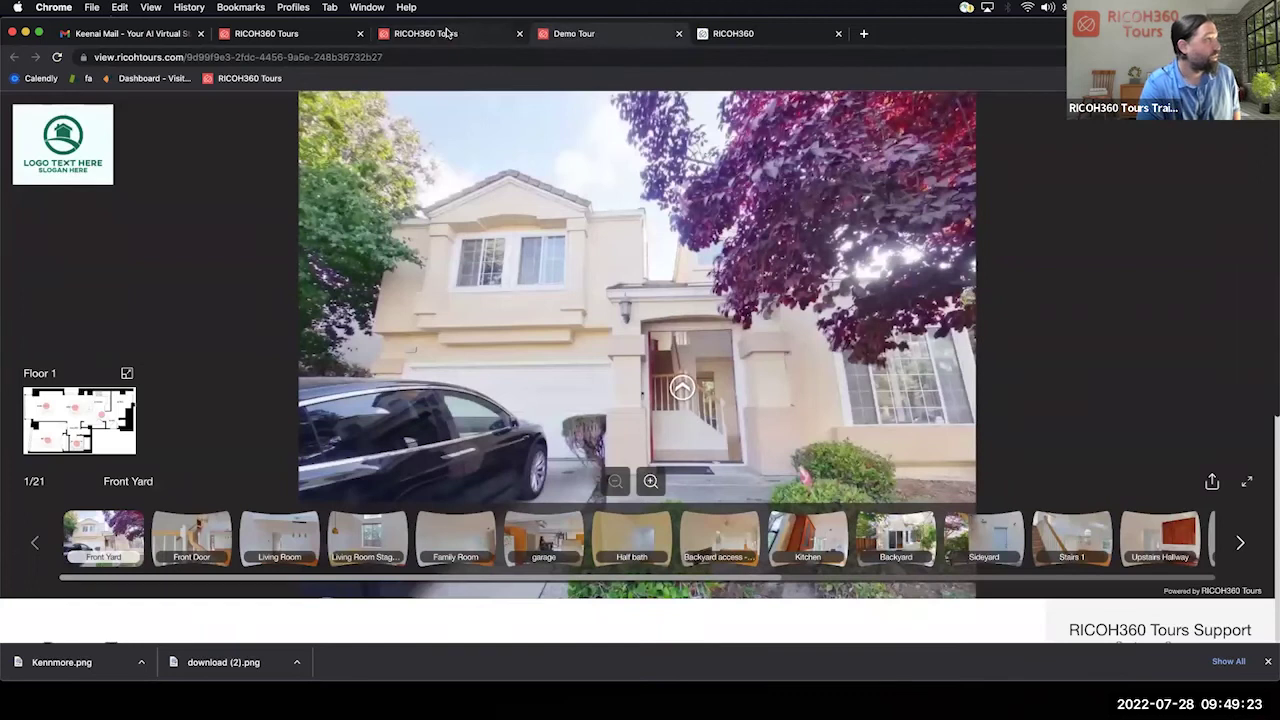
click(448, 33)
click(565, 33)
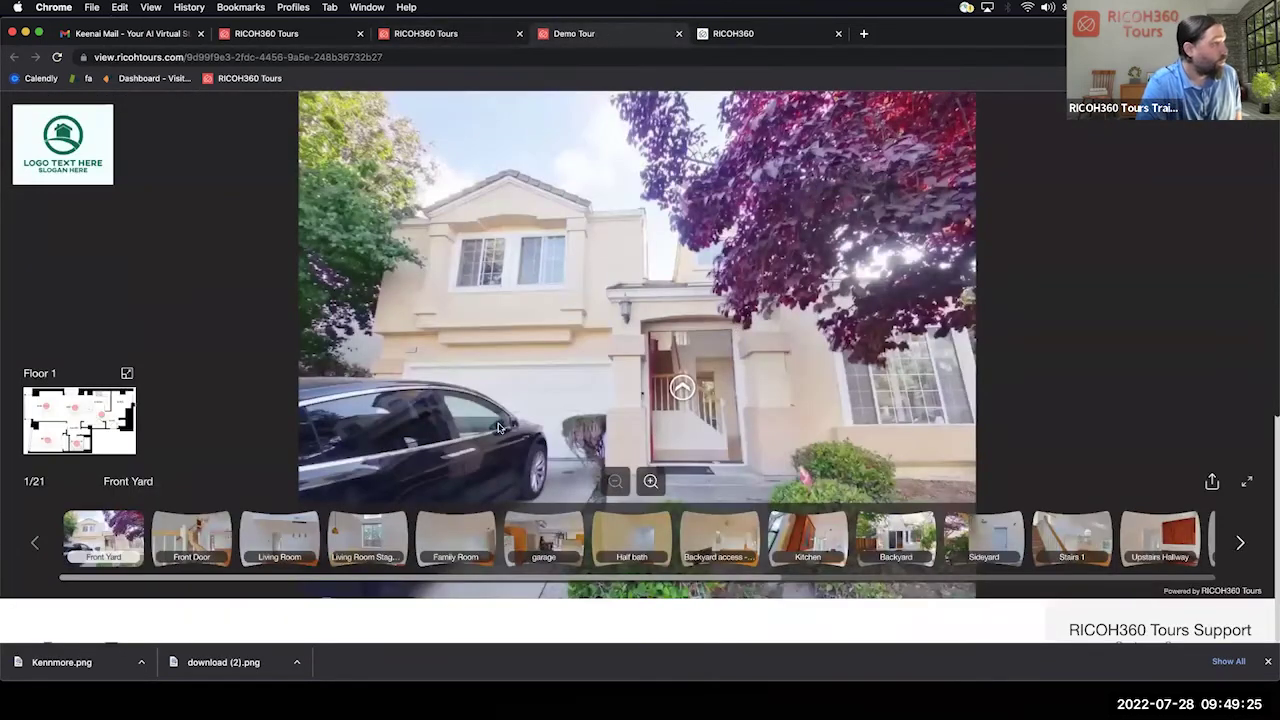
- Show the Kitchen panorama and look down at the sink and counter
click(832, 530)
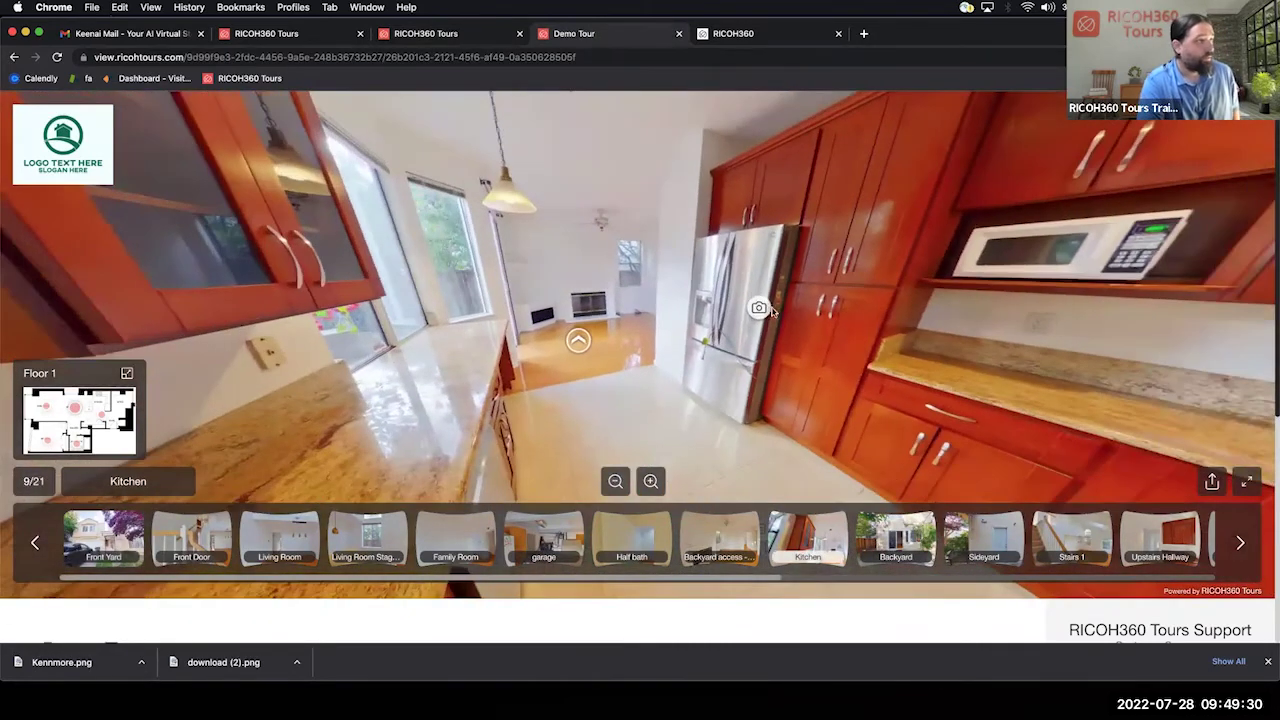
mouse_move(763, 312)
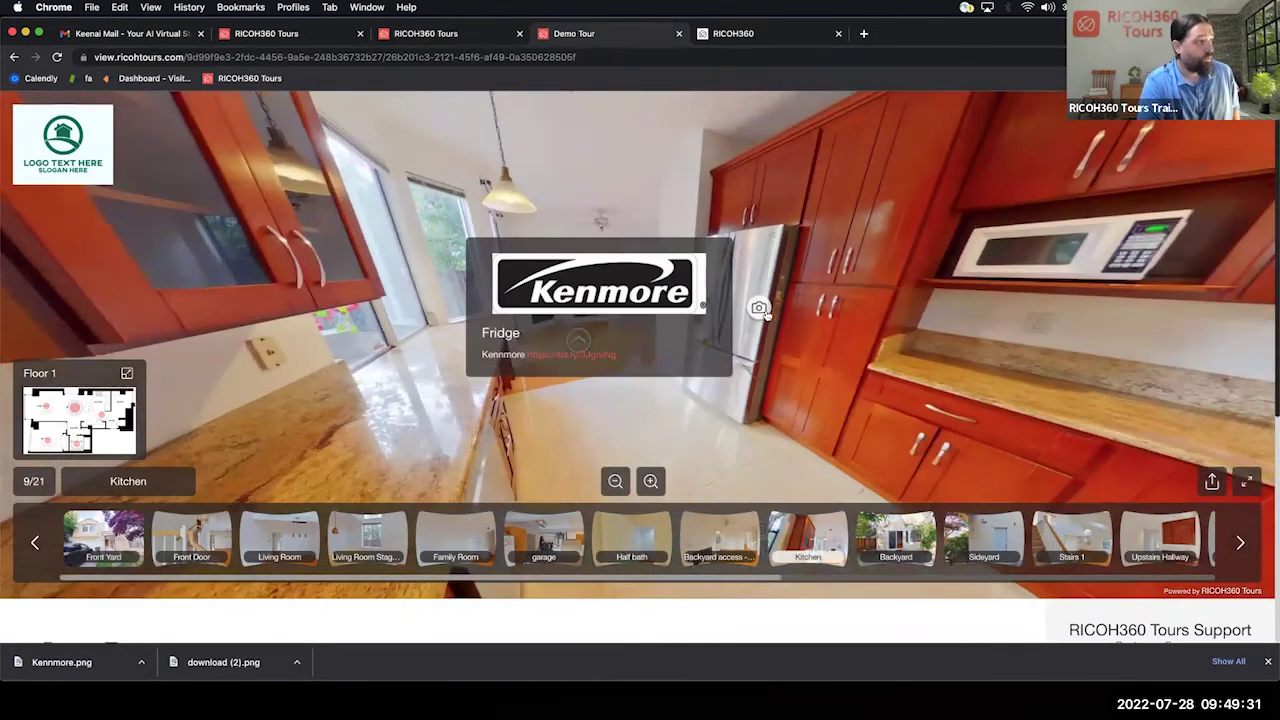
drag(757, 306, 668, 343)
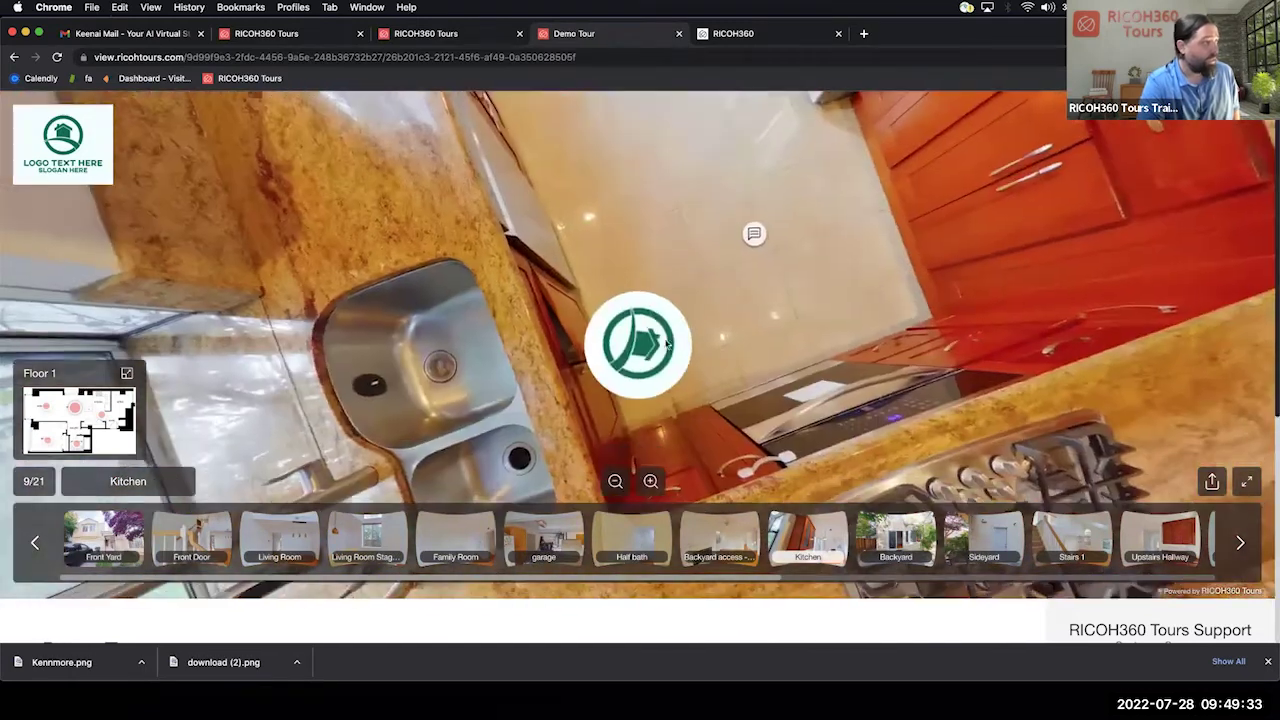
scroll(1040, 410, down, 5)
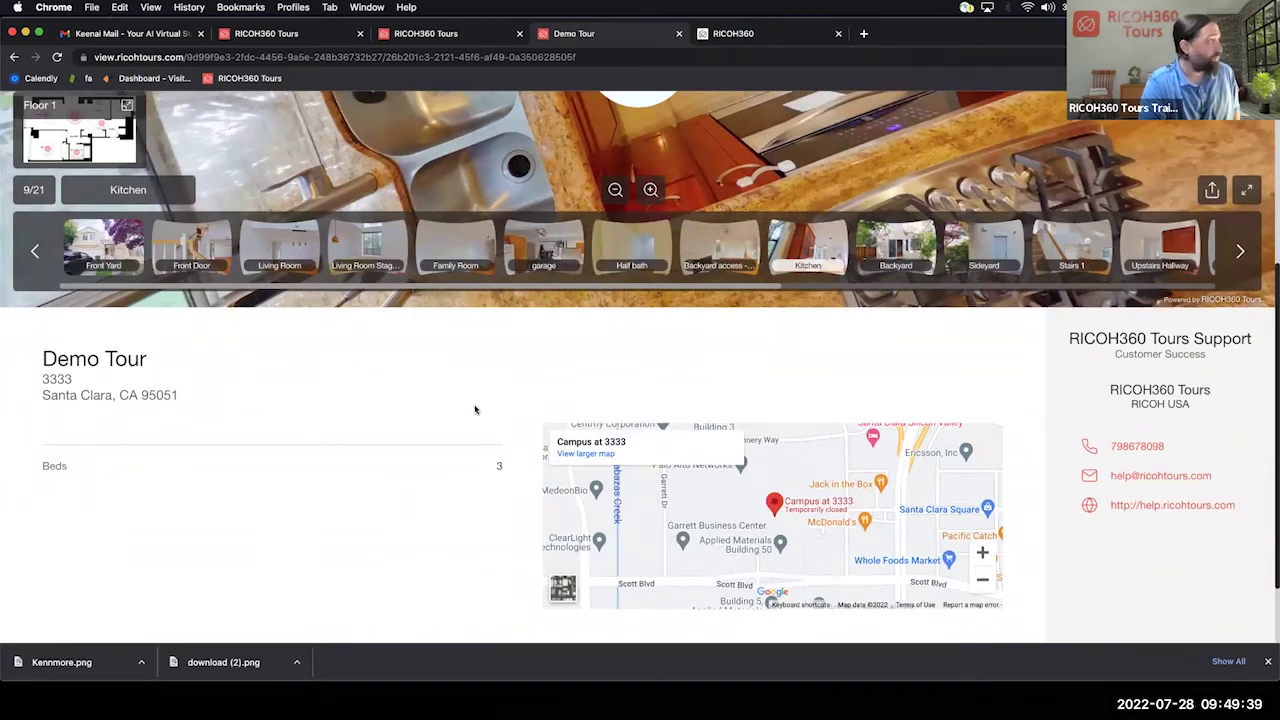
scroll(475, 410, up, 5)
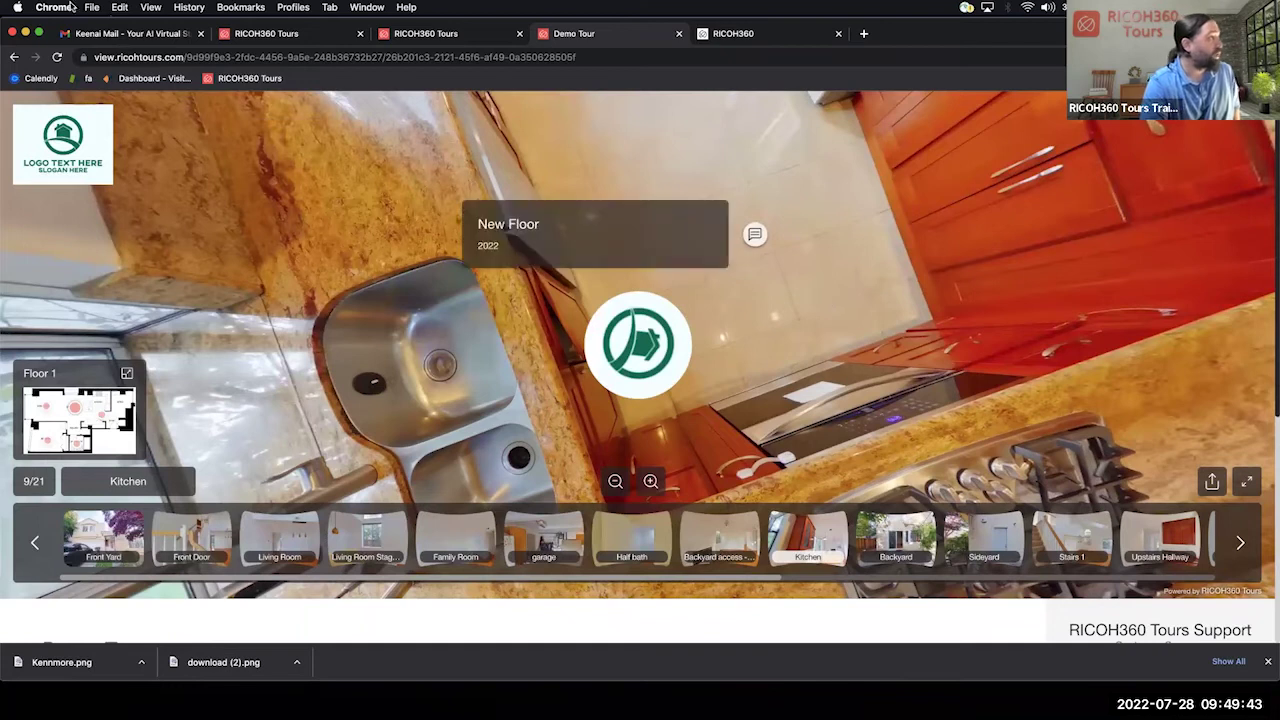
- Preview the Unbranded Tour in a new tab and jump to the Family Room panorama
click(258, 38)
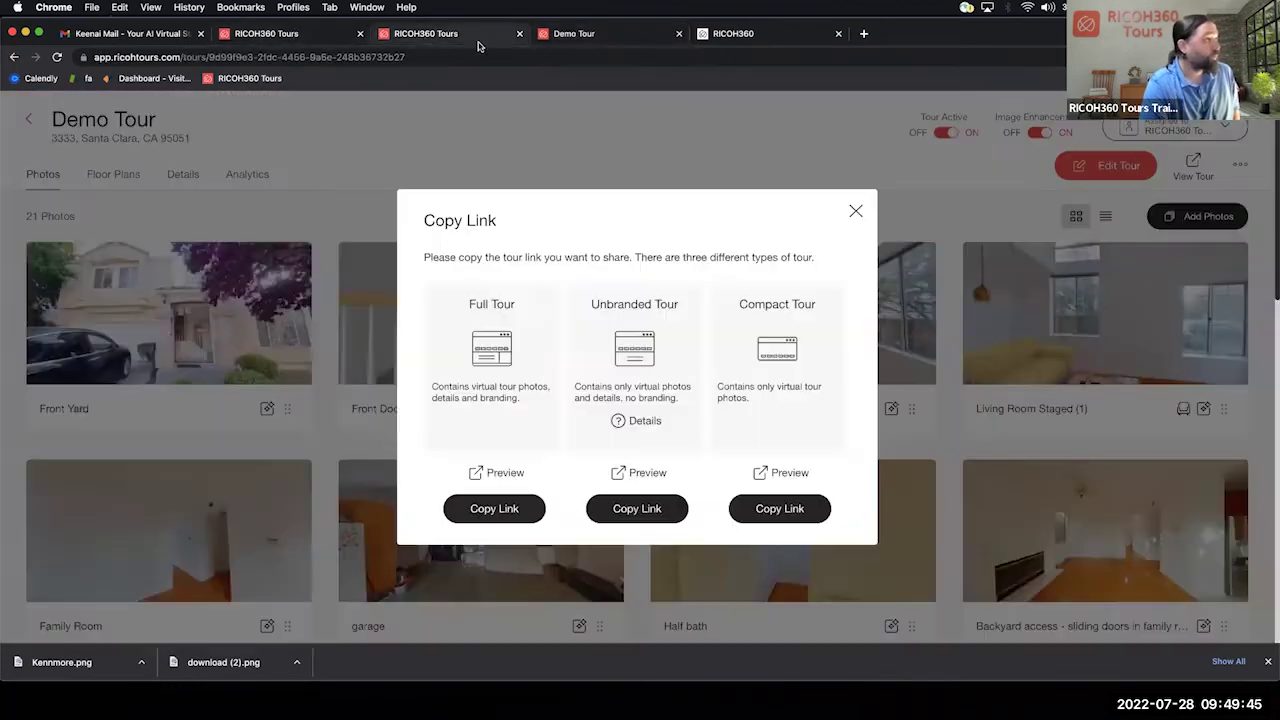
click(426, 38)
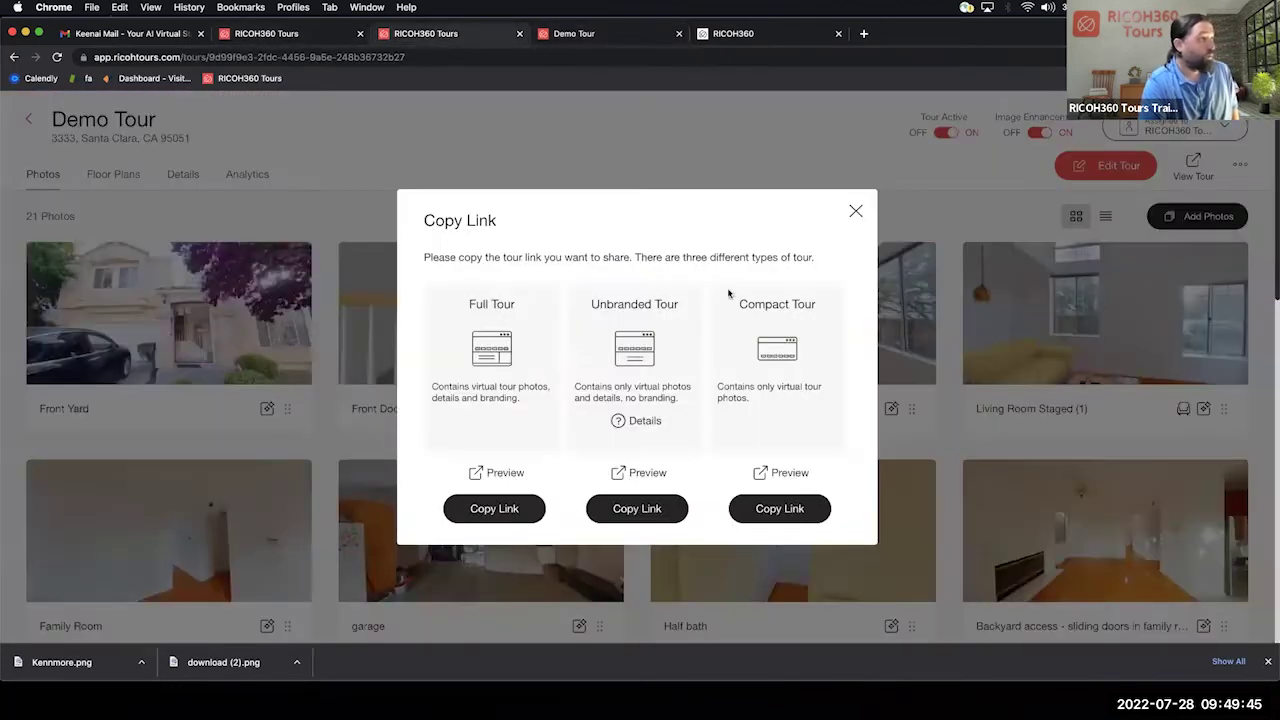
click(645, 476)
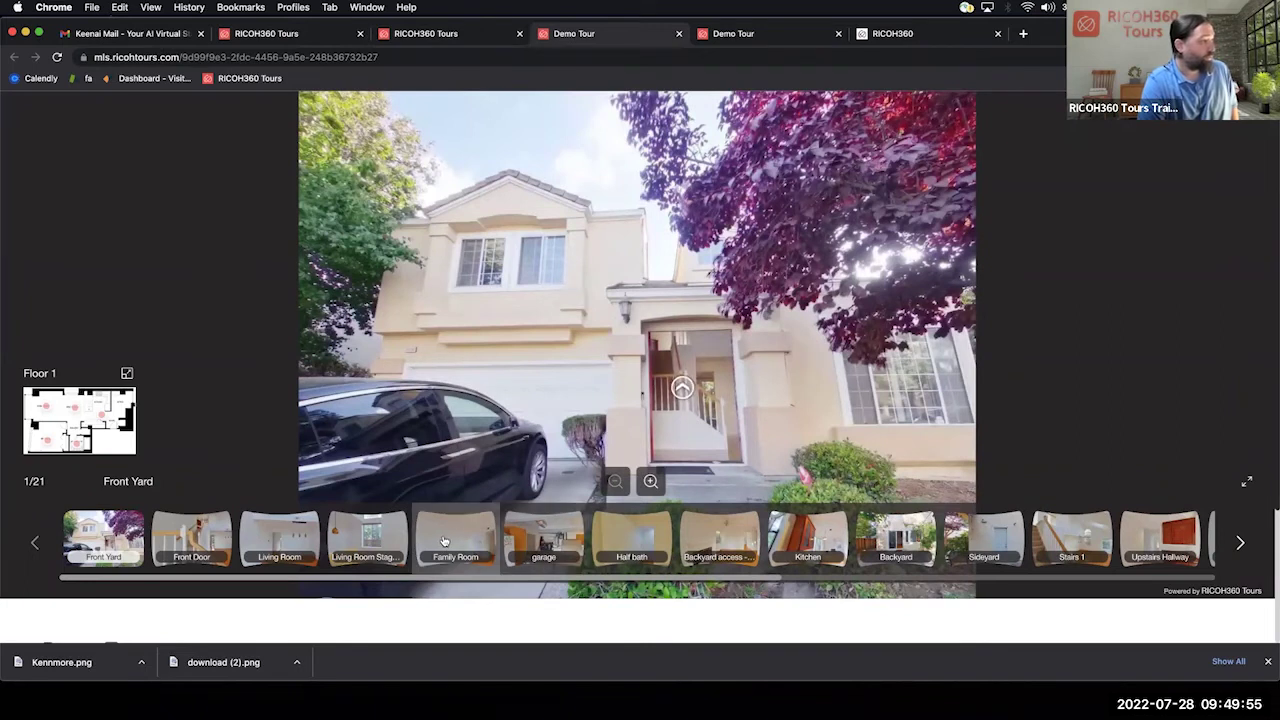
click(483, 548)
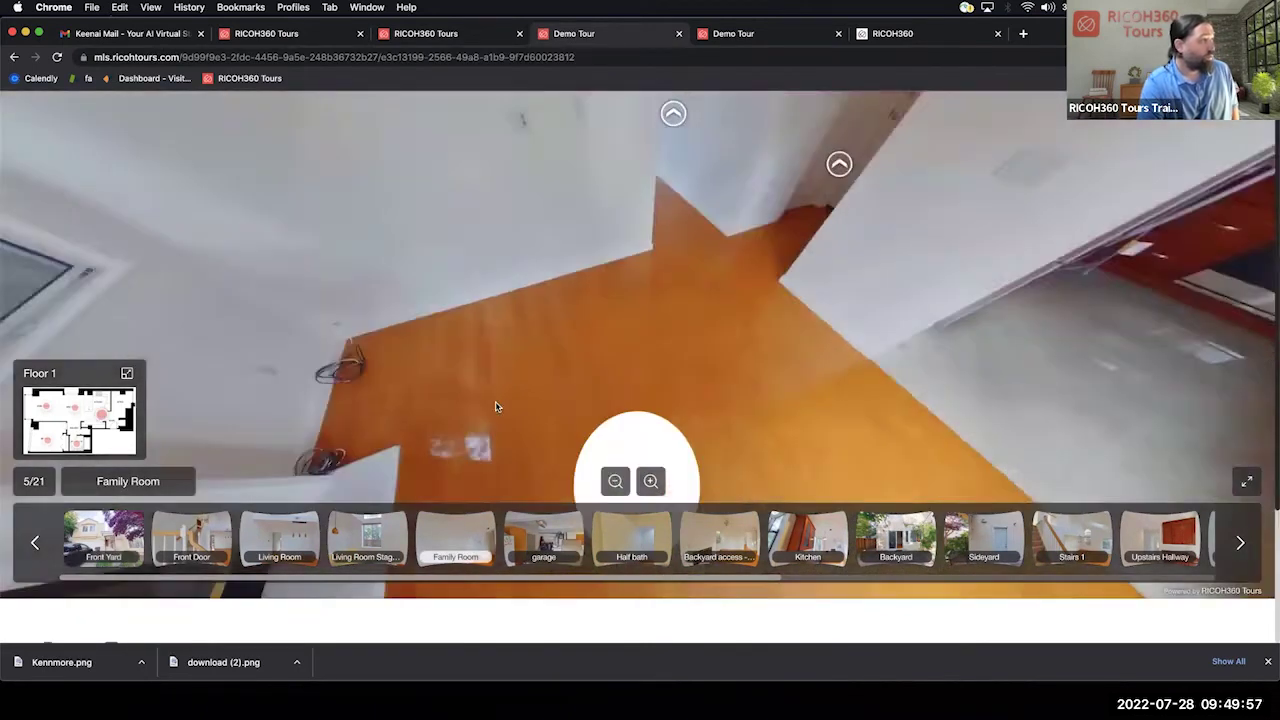
- Scroll the viewer, then switch back to the tab with Demo Tour's share-link options
scroll(1030, 400, down, 4)
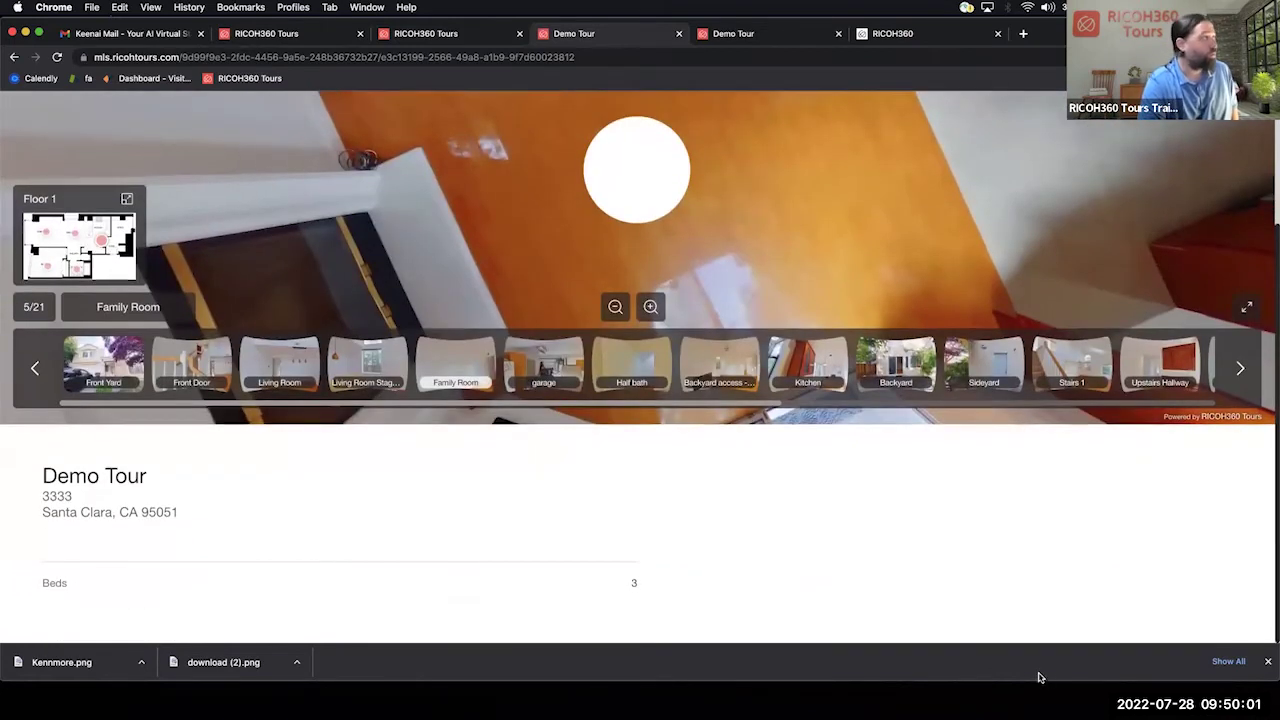
click(290, 35)
click(415, 34)
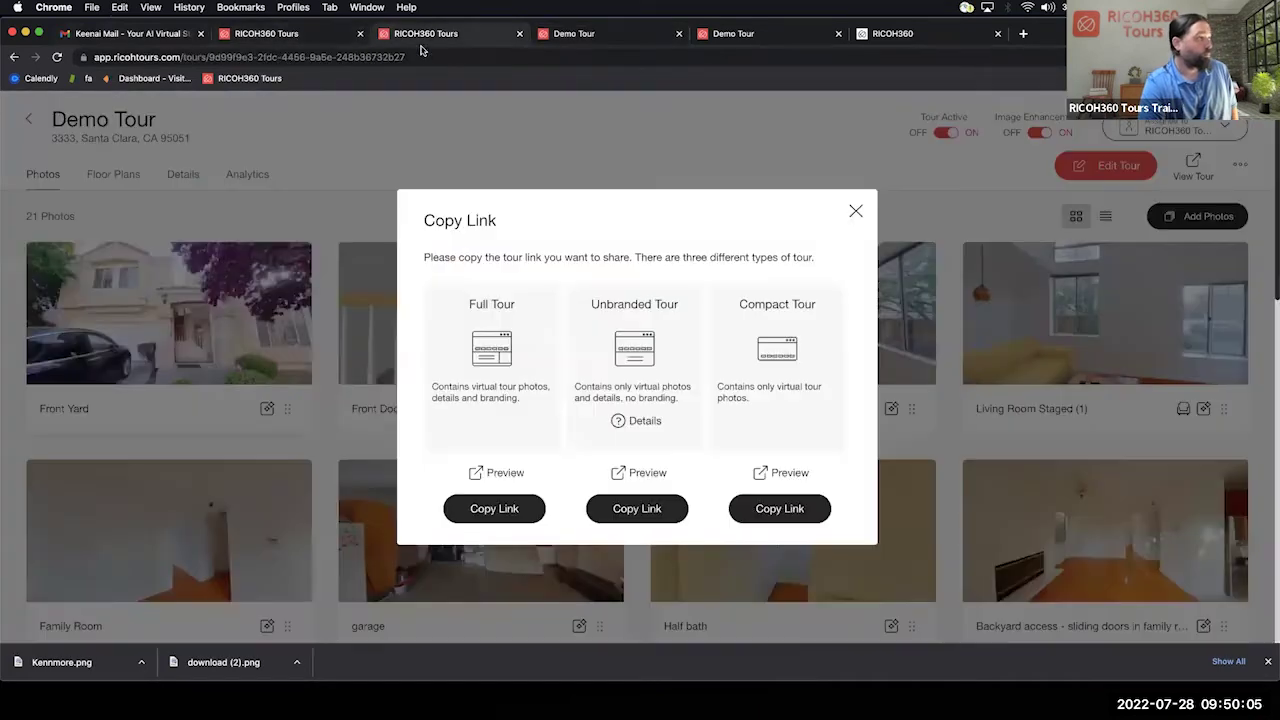
- Preview Demo Tour's compact version at its Front Door panorama, then close the Copy Link dialog
click(787, 474)
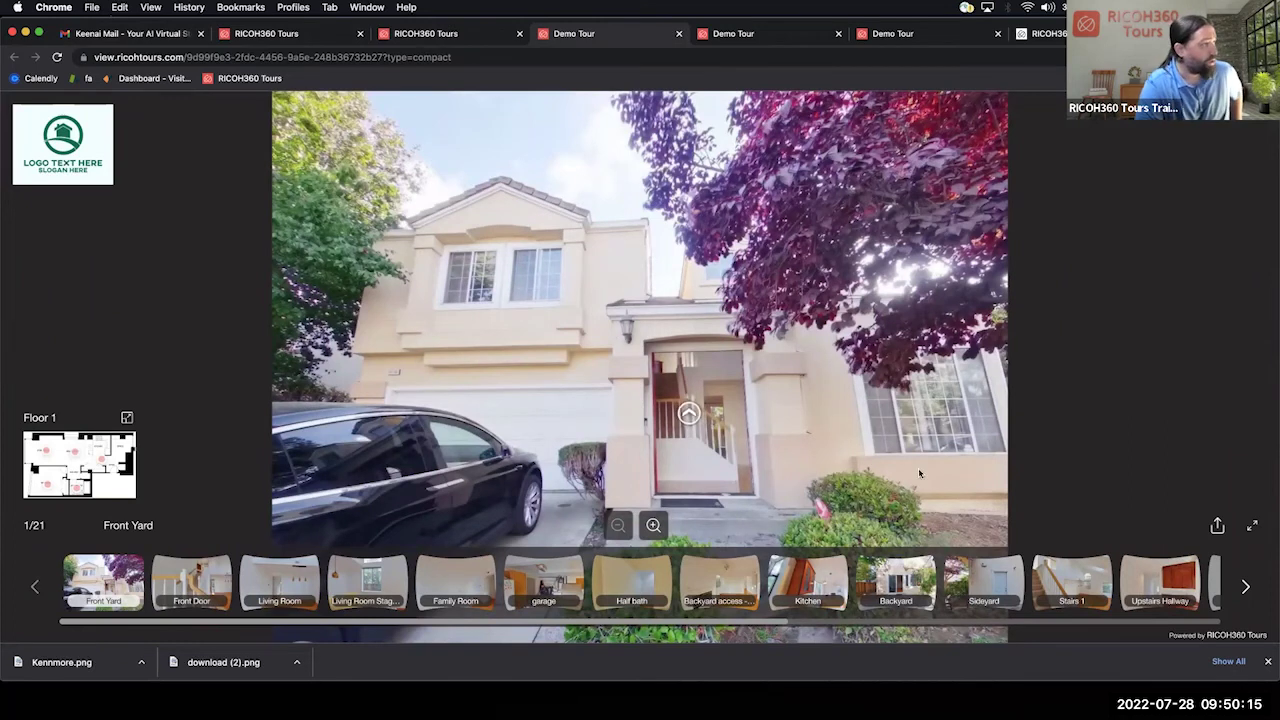
click(196, 585)
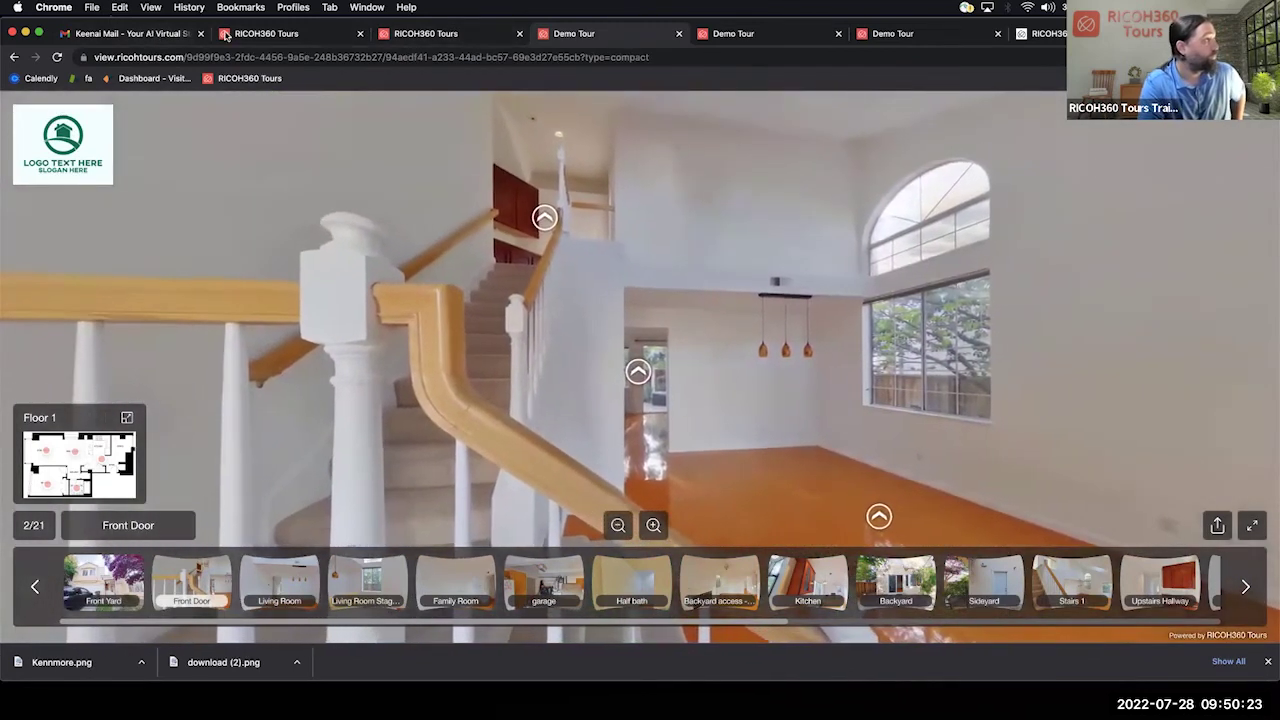
click(456, 35)
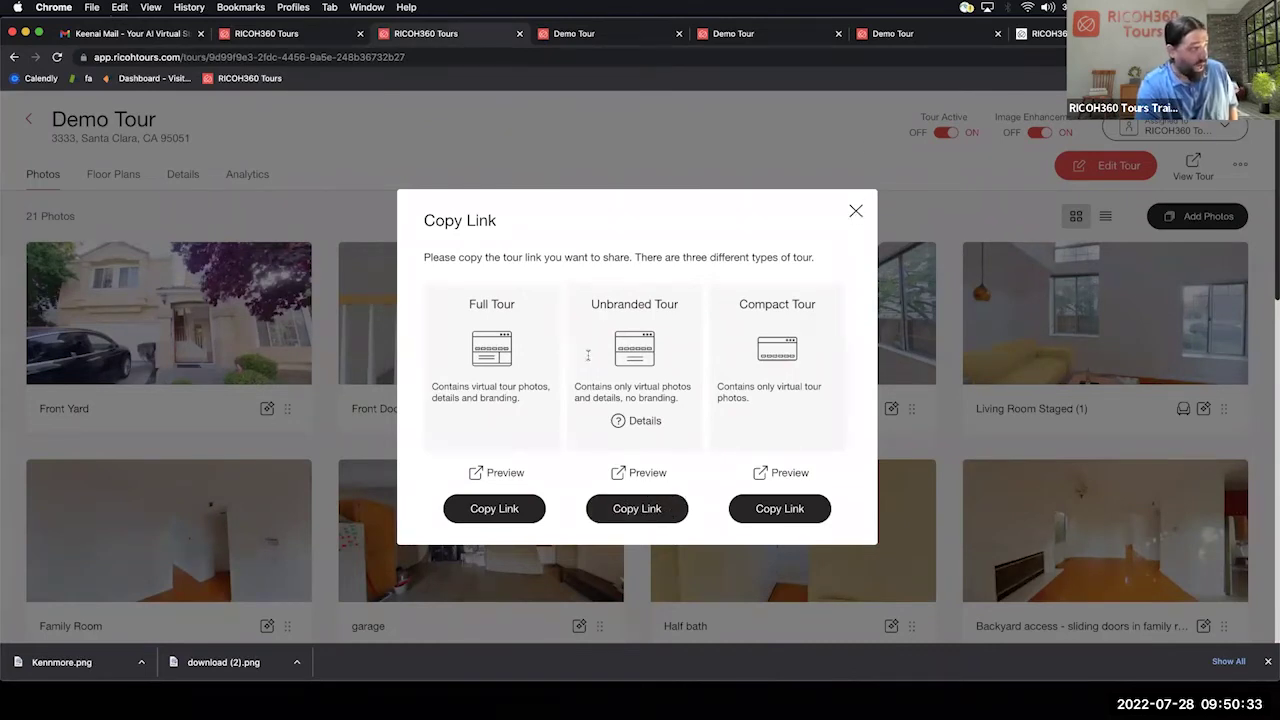
click(856, 213)
- Get Demo Tour's iframe embed code, trying the small then large 1024×768 sizes, and close it
click(1240, 164)
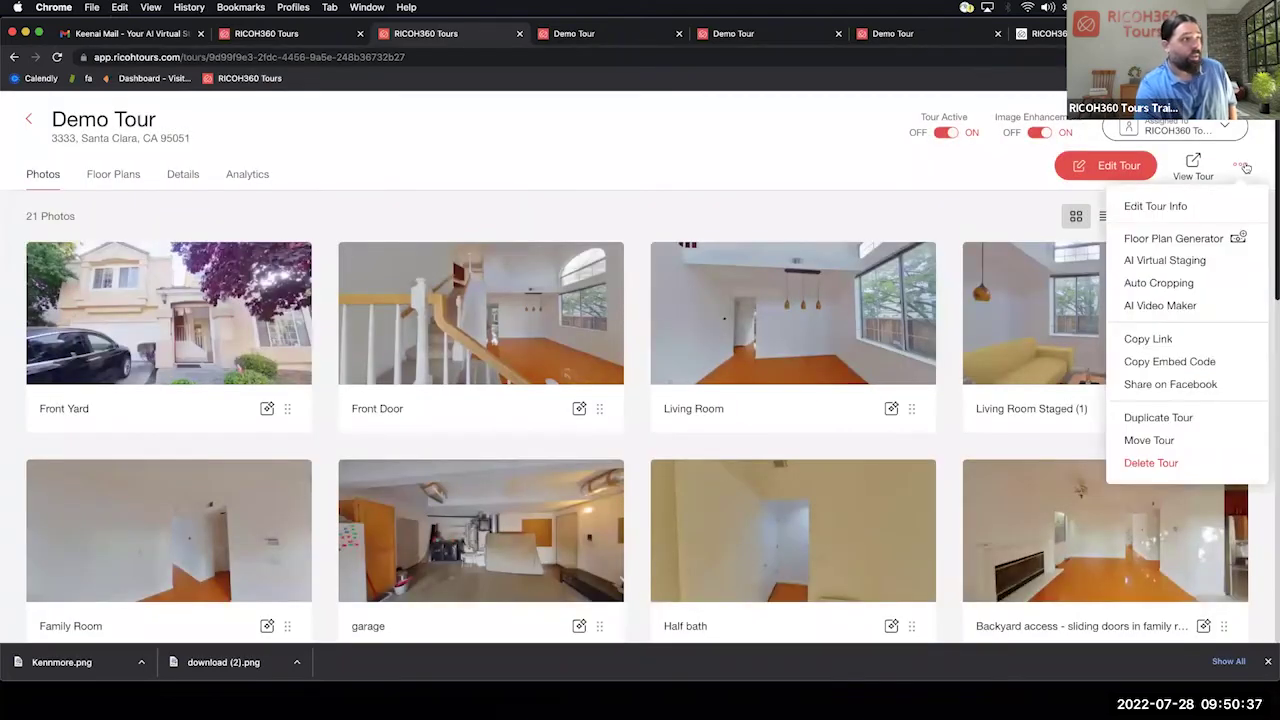
click(1205, 360)
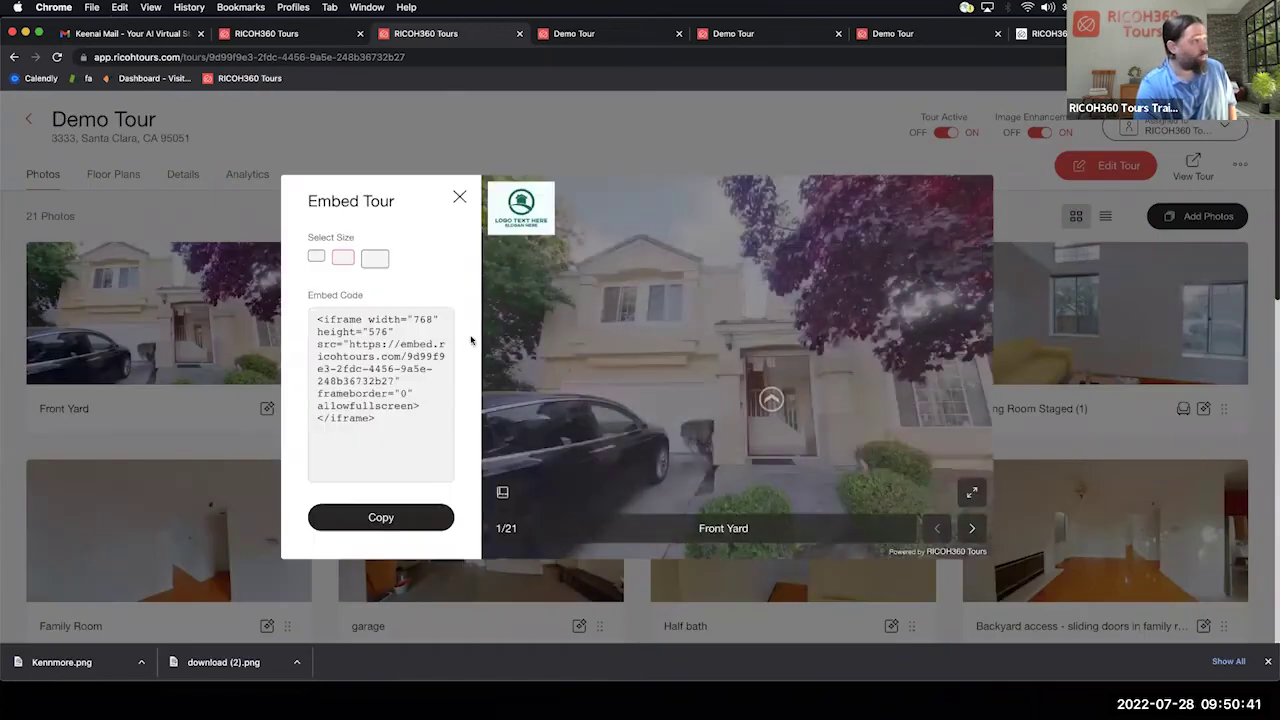
drag(378, 420, 330, 278)
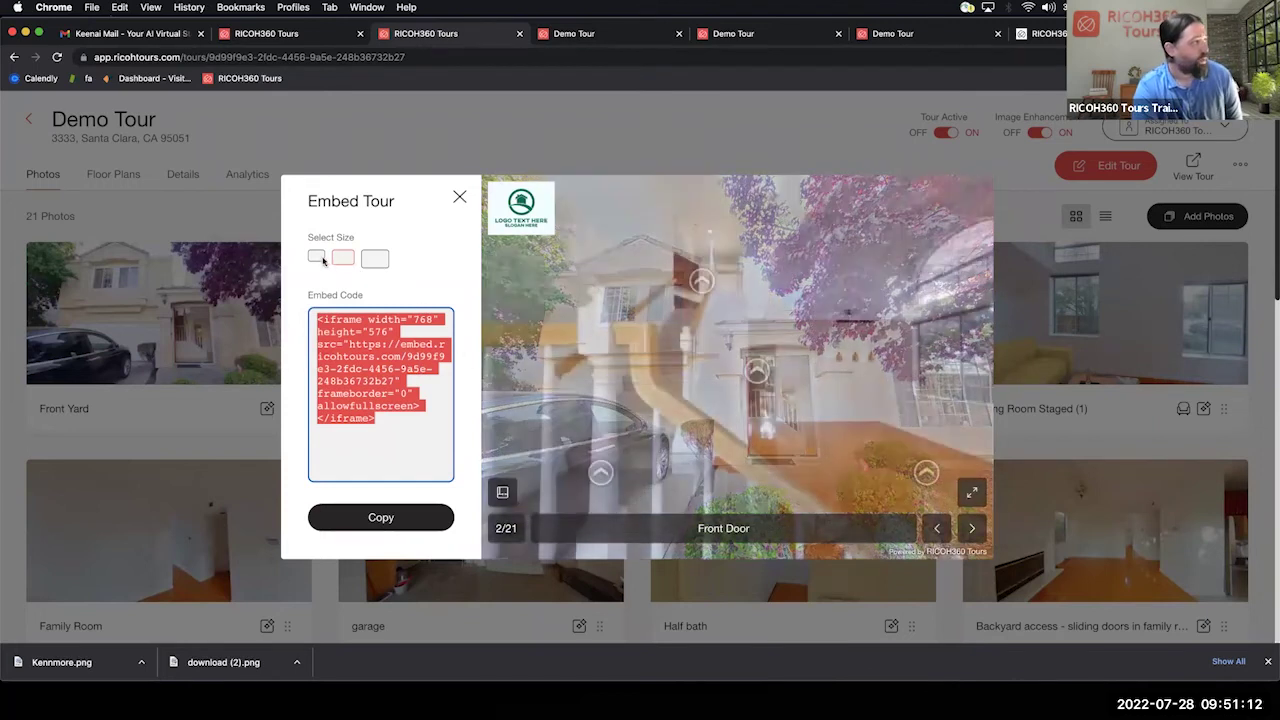
click(317, 258)
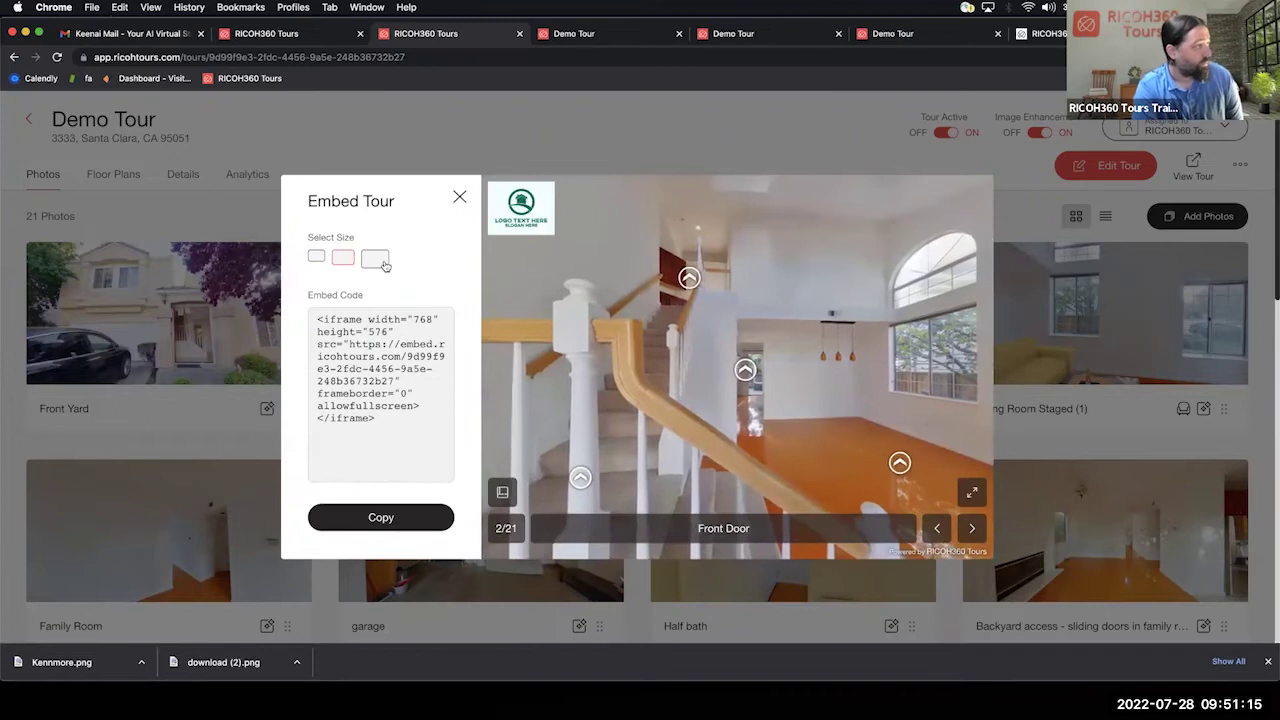
click(384, 262)
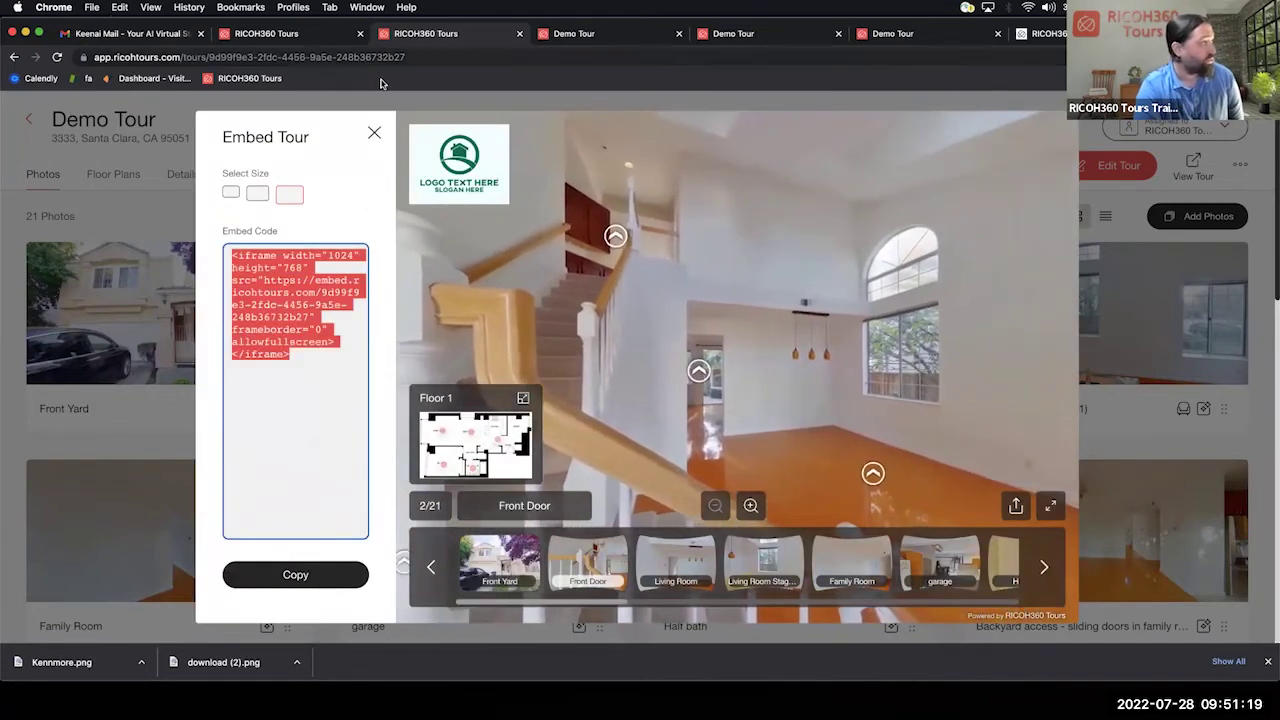
click(375, 135)
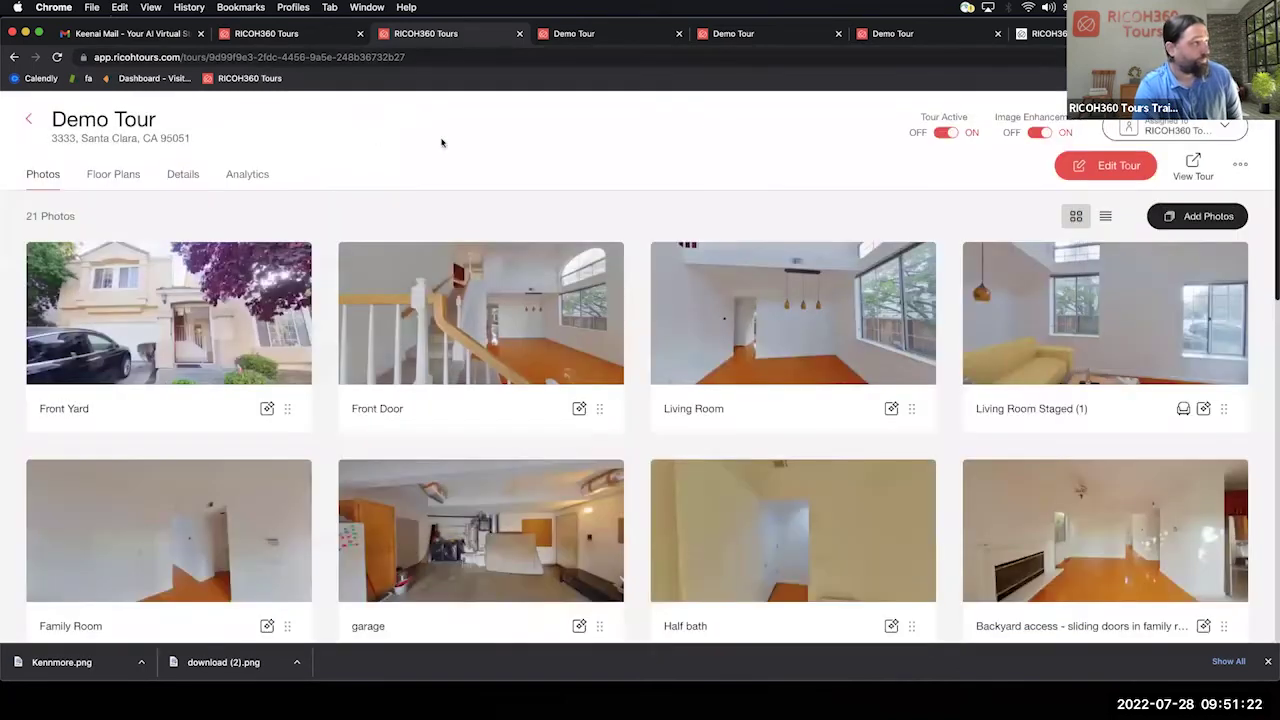
click(1239, 166)
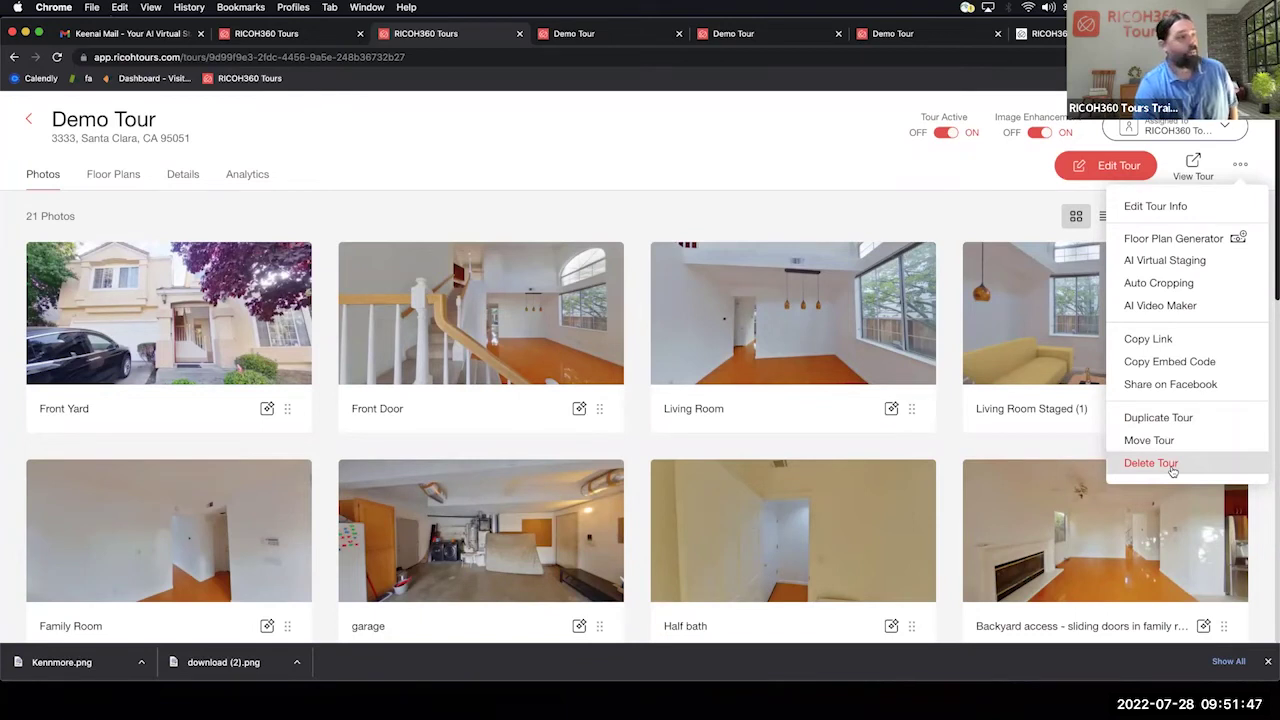
click(942, 160)
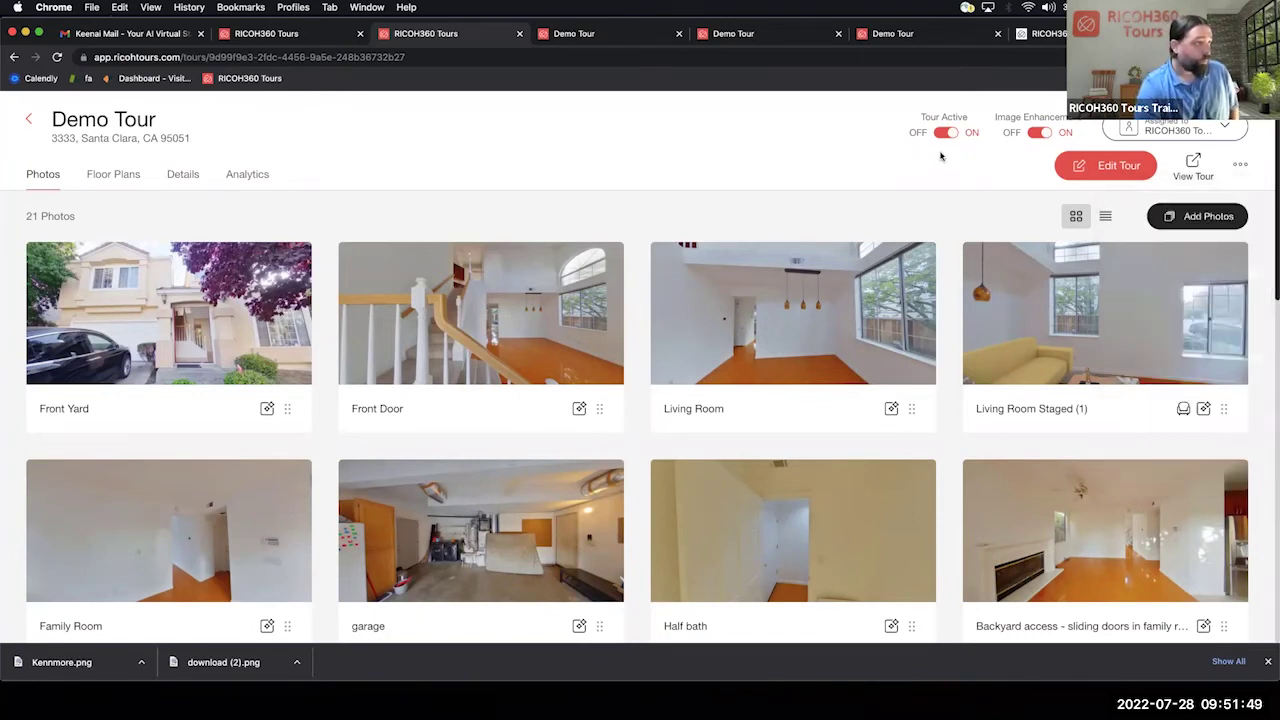
click(941, 134)
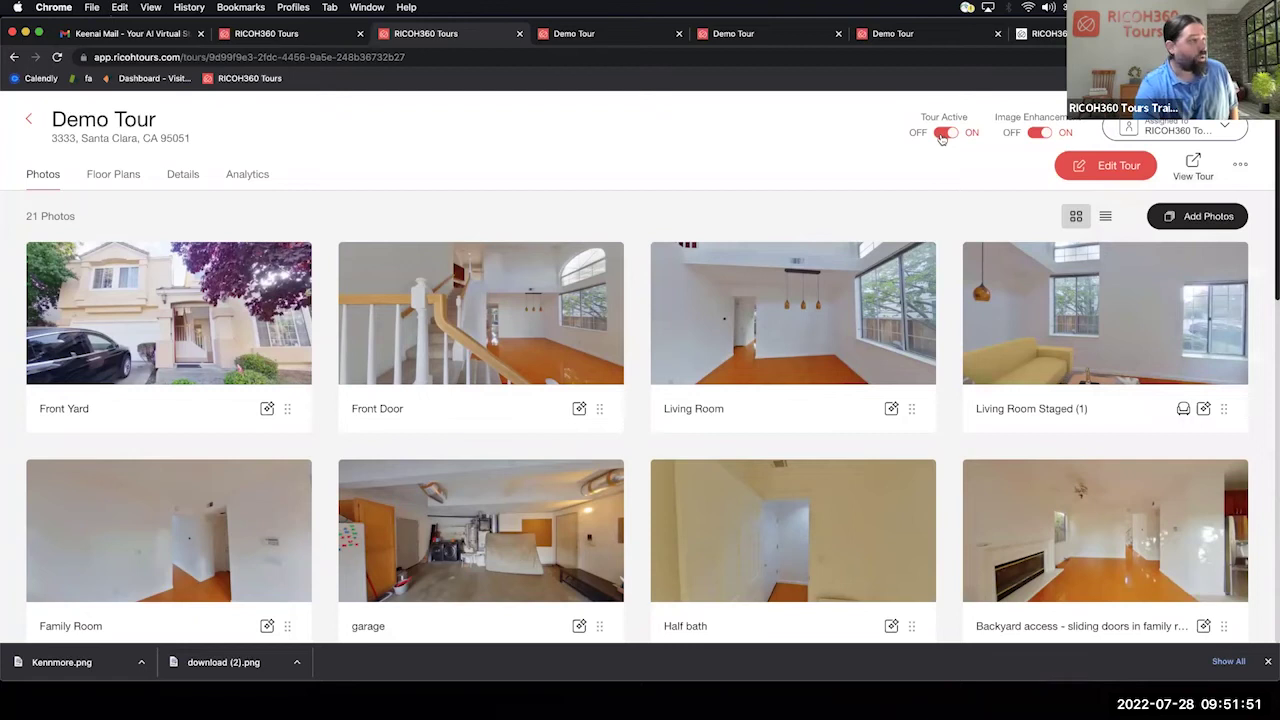
click(941, 136)
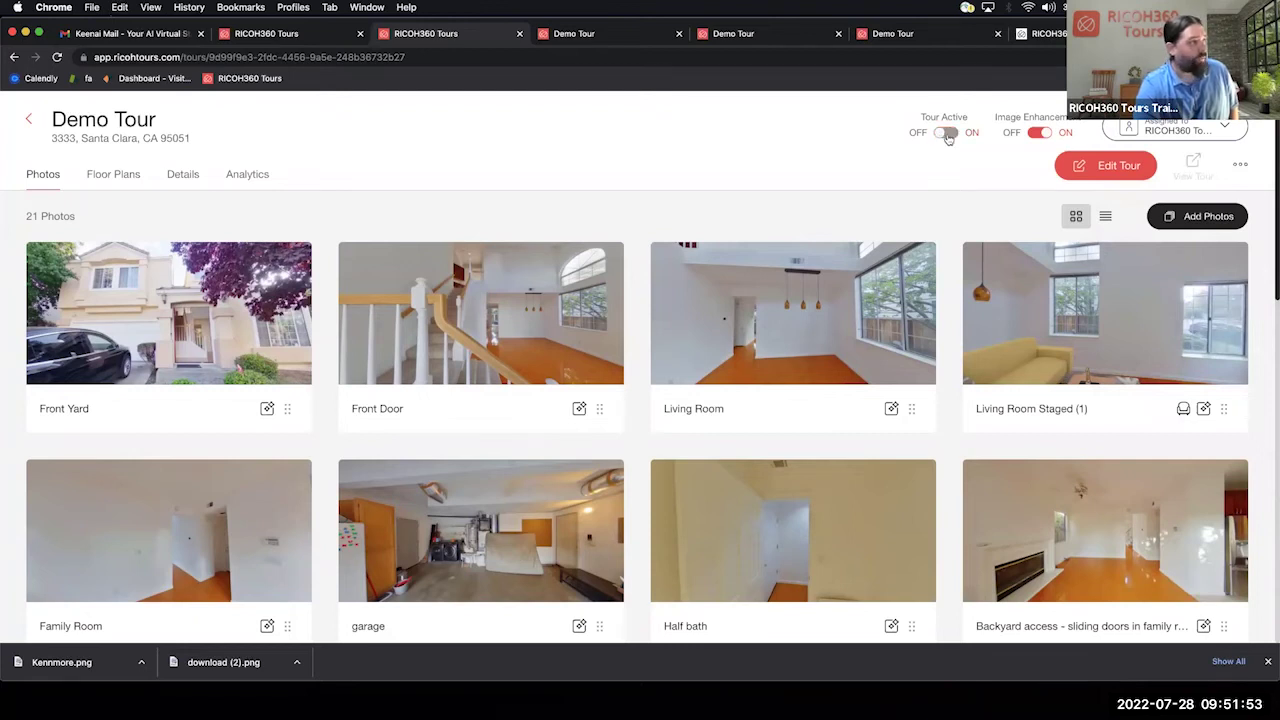
click(945, 137)
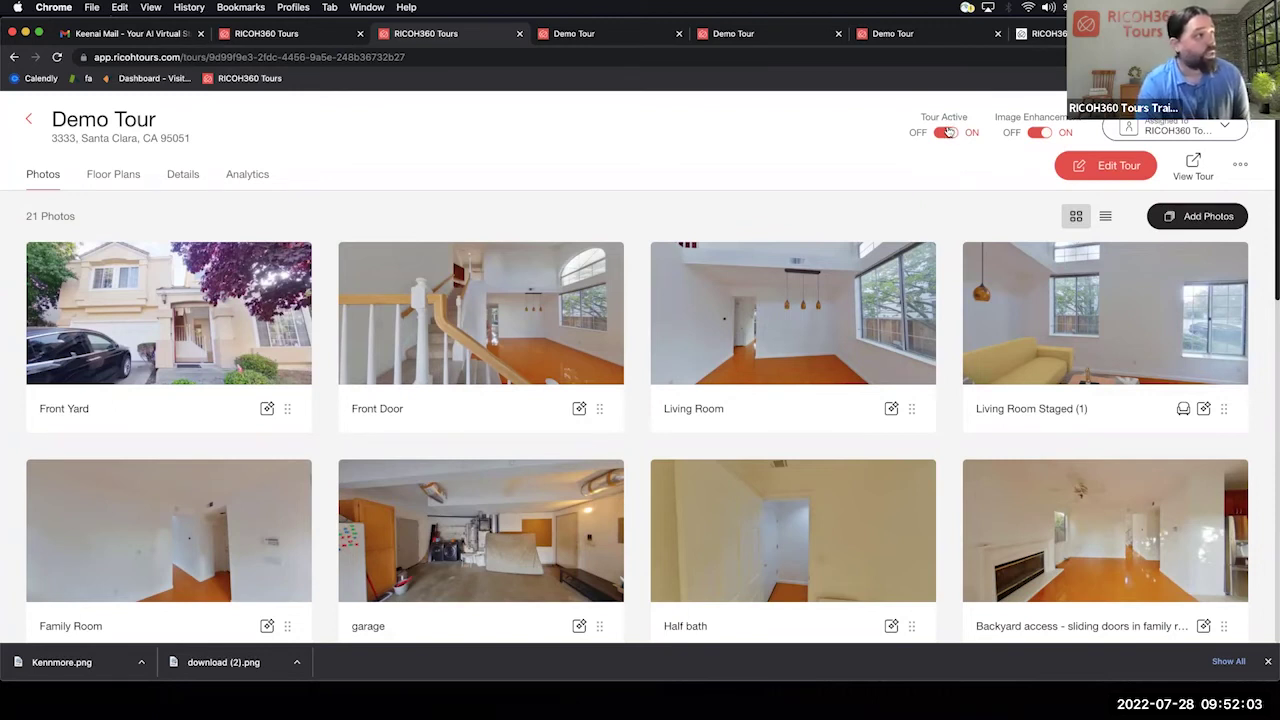
click(947, 132)
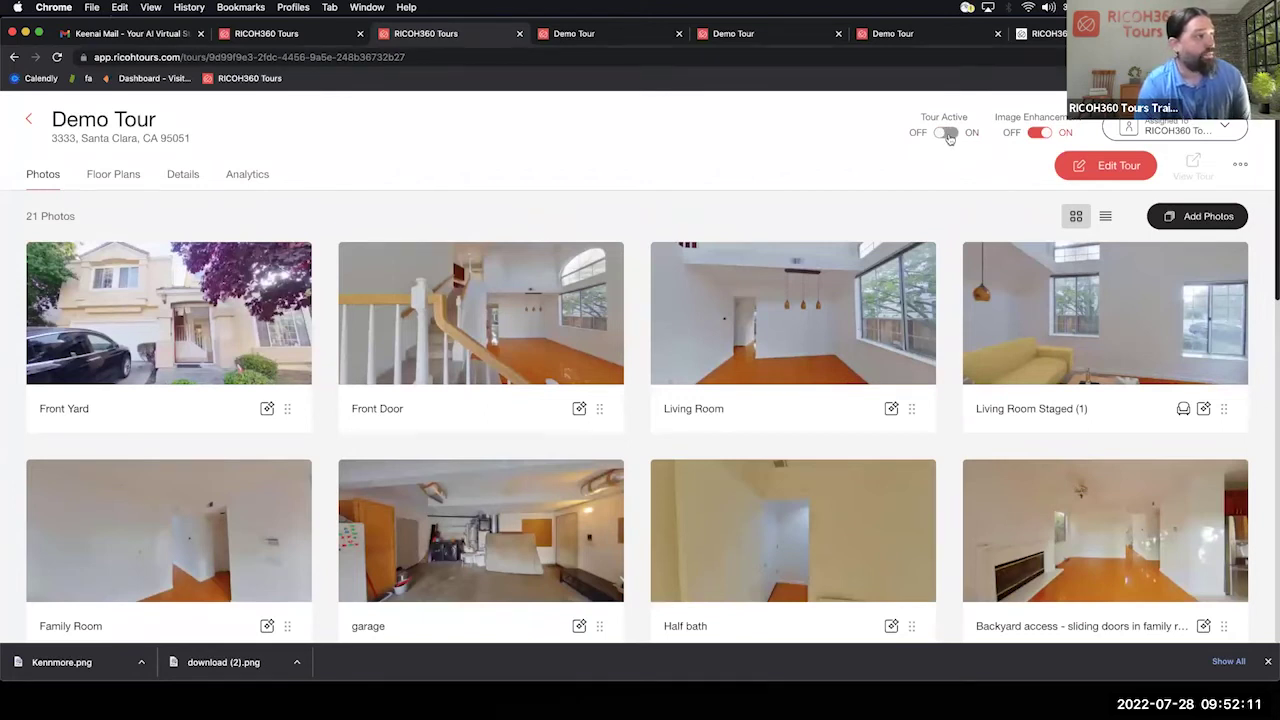
click(946, 134)
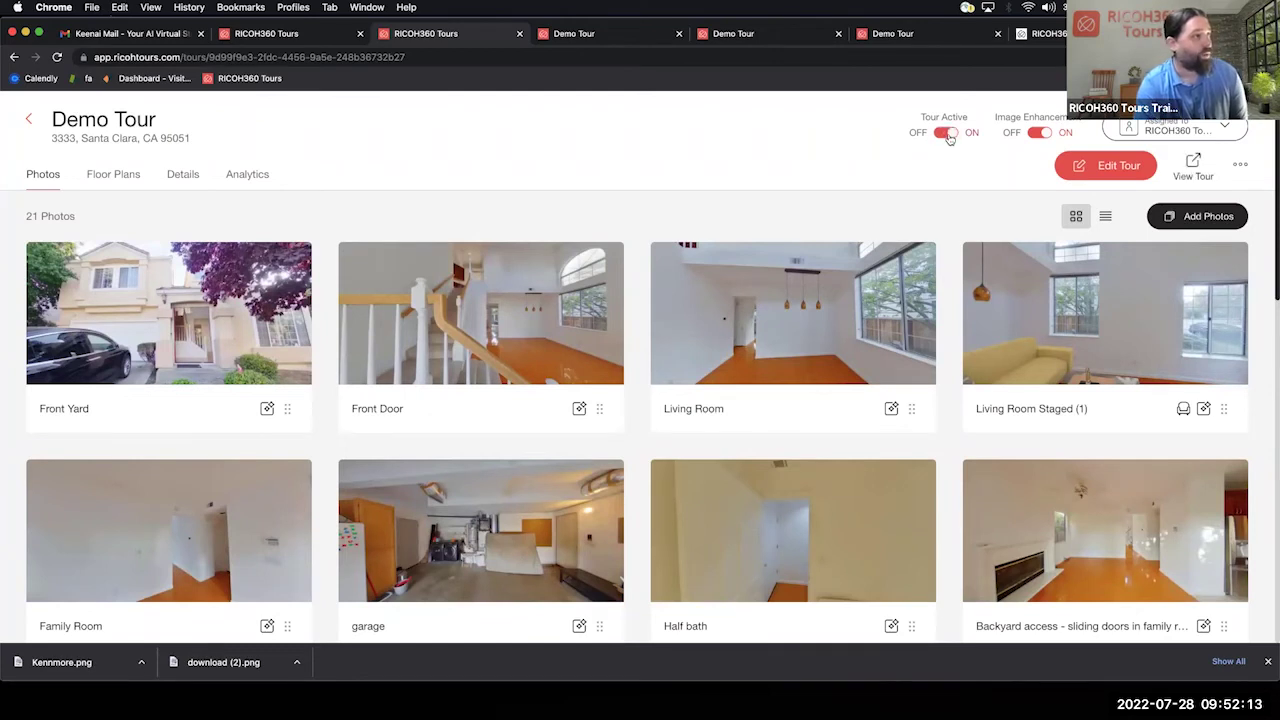
click(1039, 134)
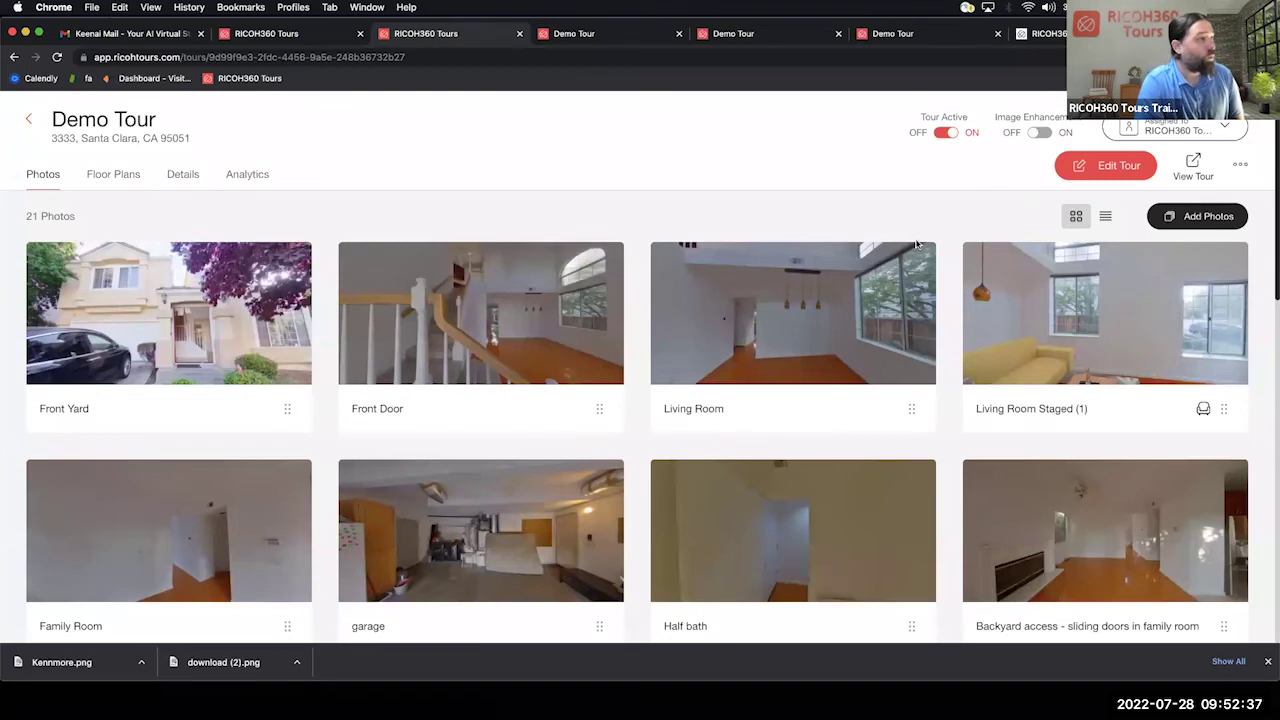
scroll(918, 244, down, 2)
scroll(918, 244, up, 2)
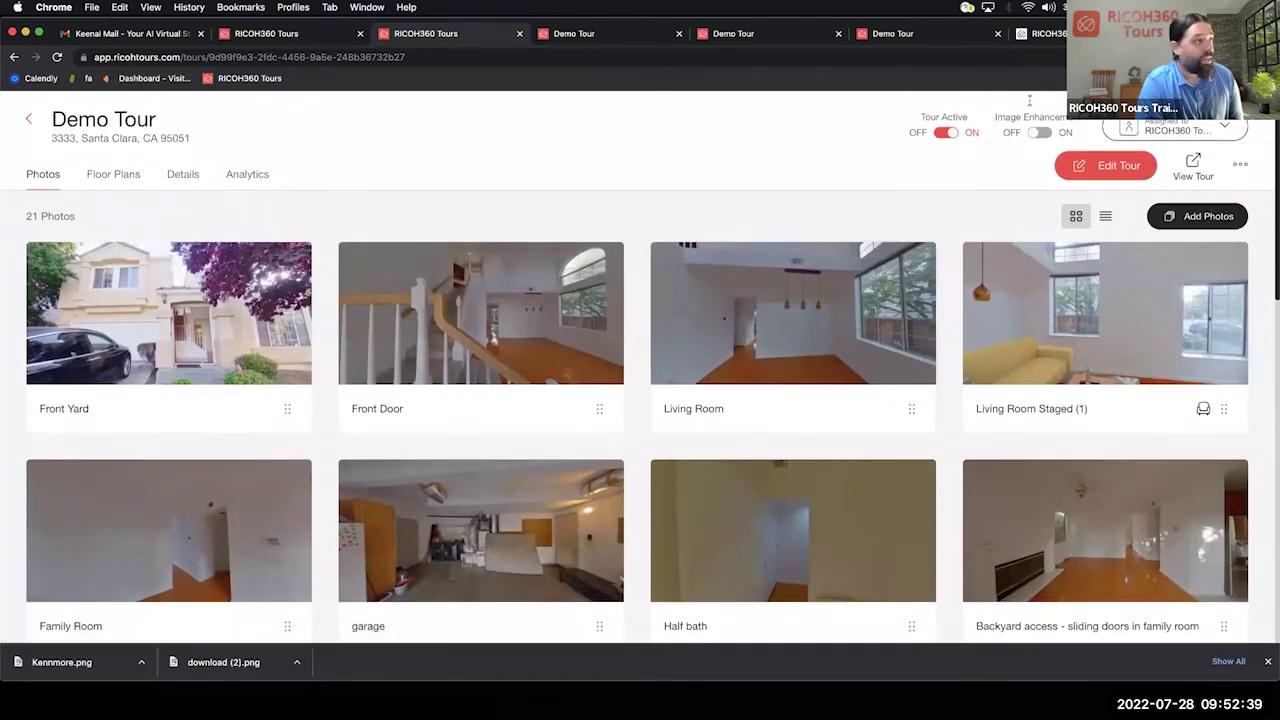
right_click(1028, 114)
click(749, 206)
click(1044, 133)
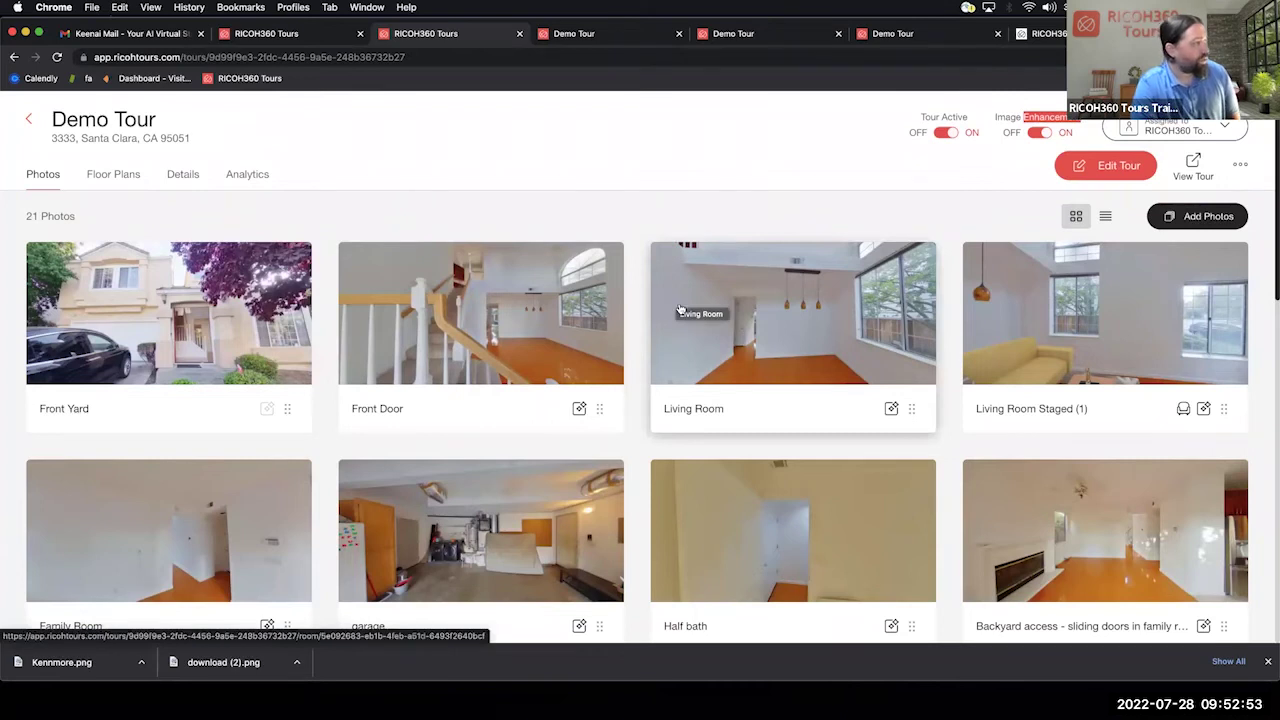
scroll(680, 307, down, 2)
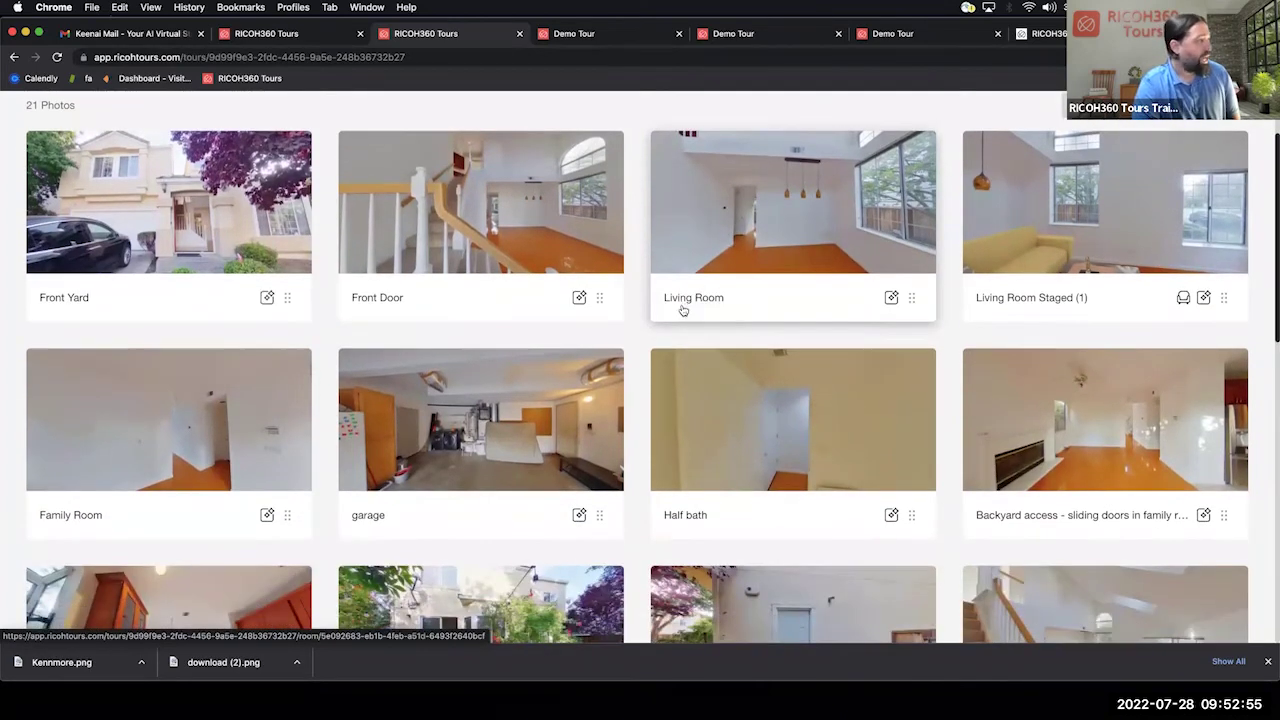
scroll(679, 312, down, 3)
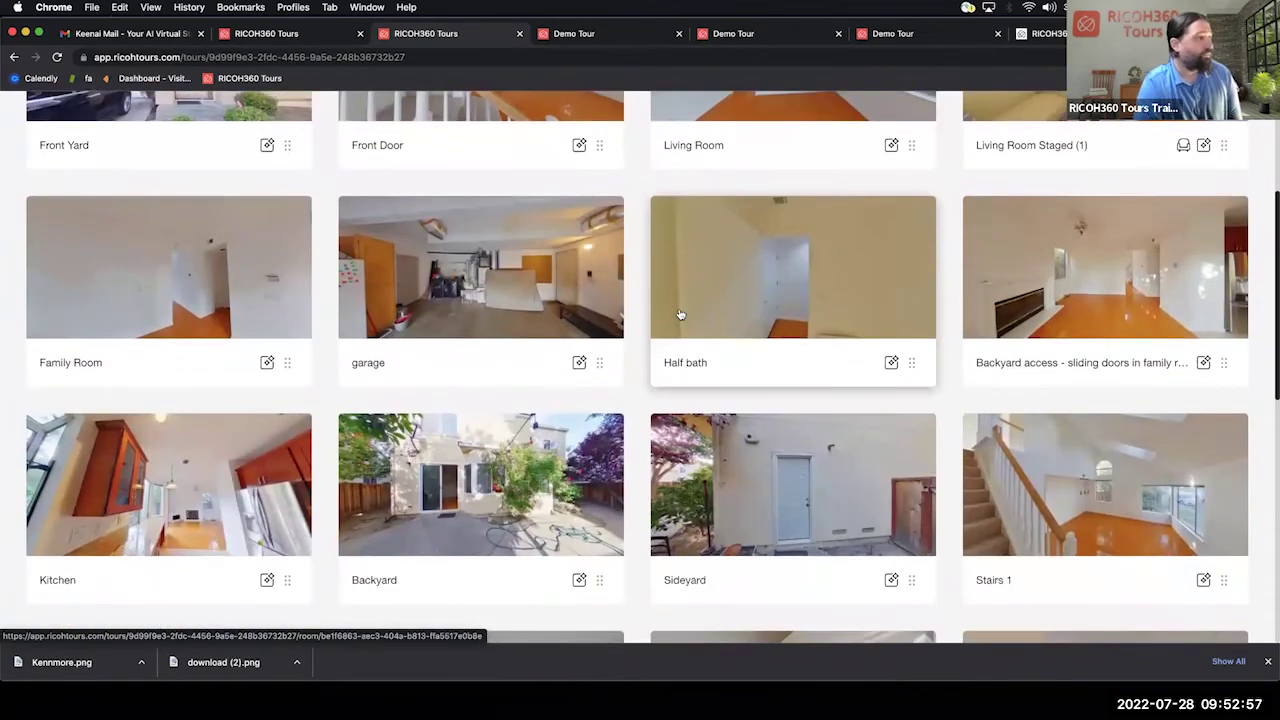
scroll(679, 314, up, 1)
scroll(680, 313, up, 1)
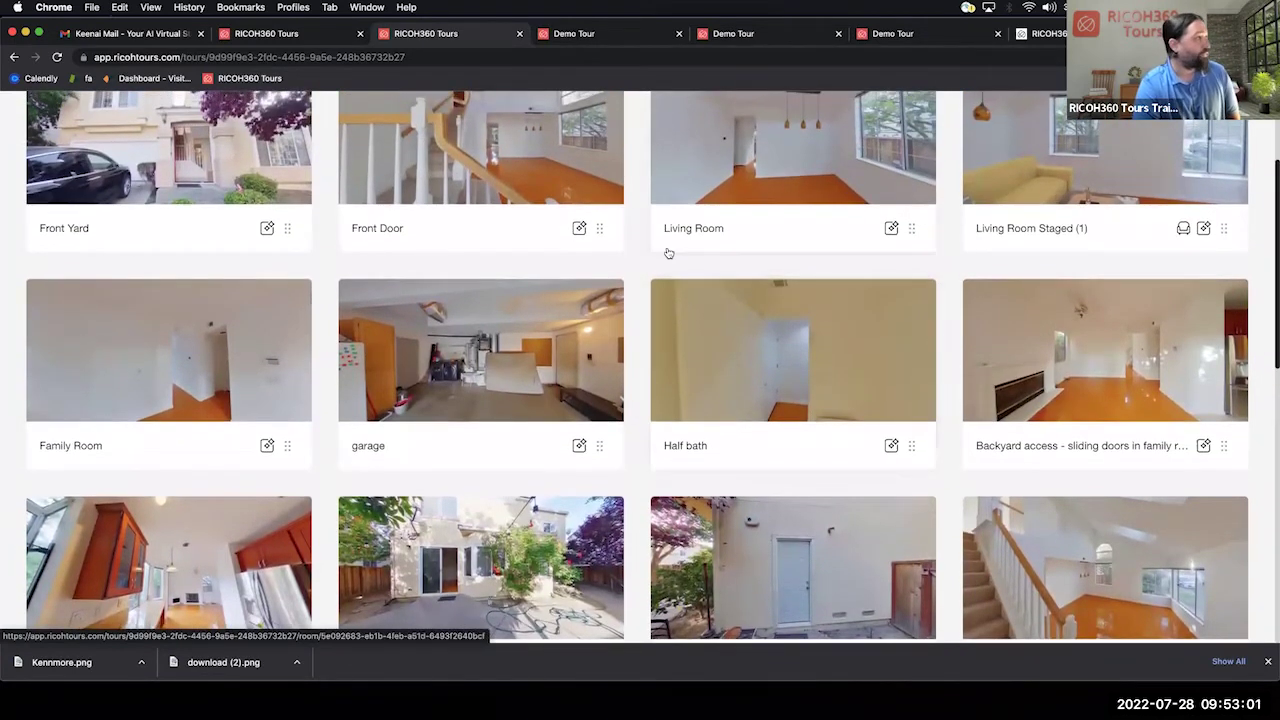
scroll(655, 240, up, 2)
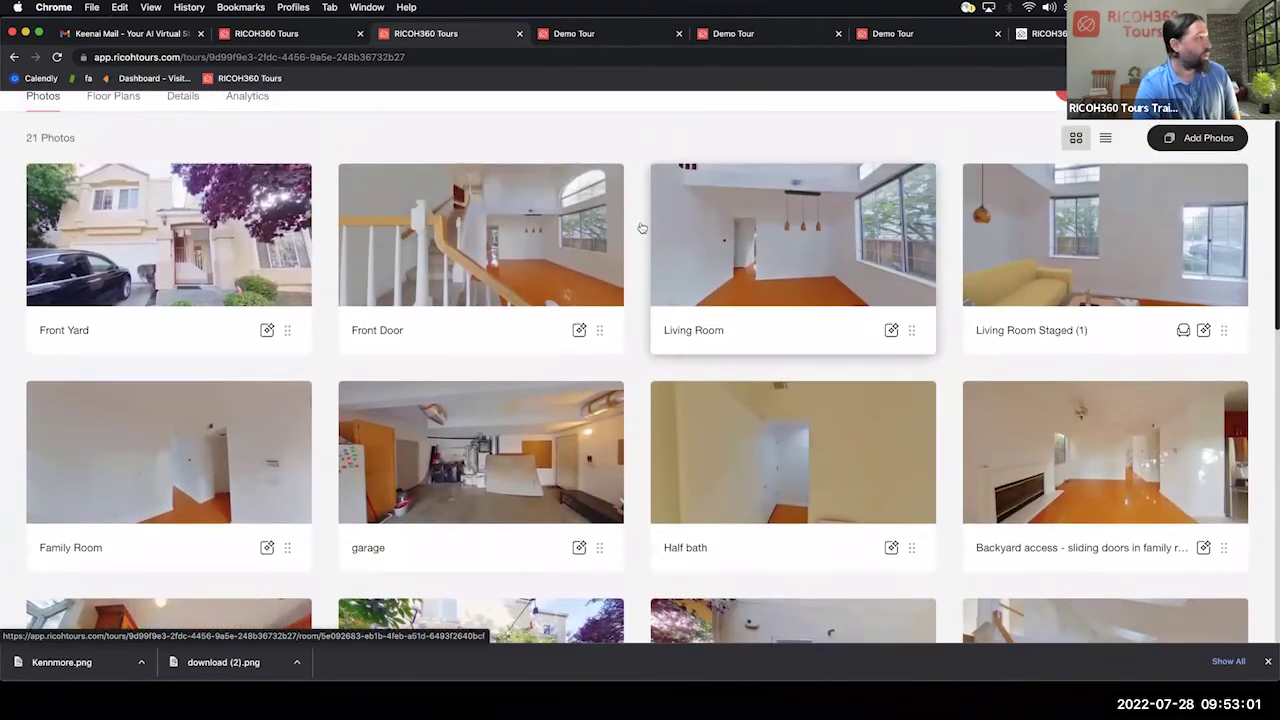
- Close the current viewer, return to Tours, and open Copy of Apartment's Living Room panorama
click(13, 57)
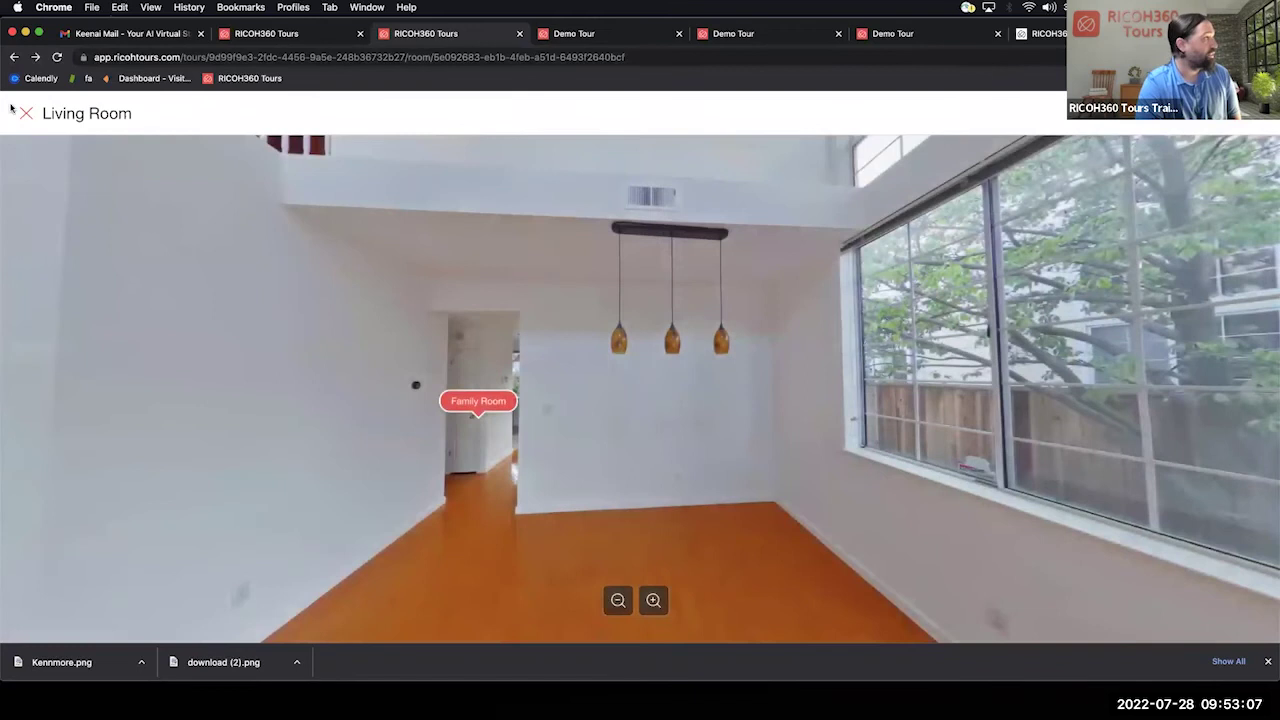
click(26, 113)
click(24, 119)
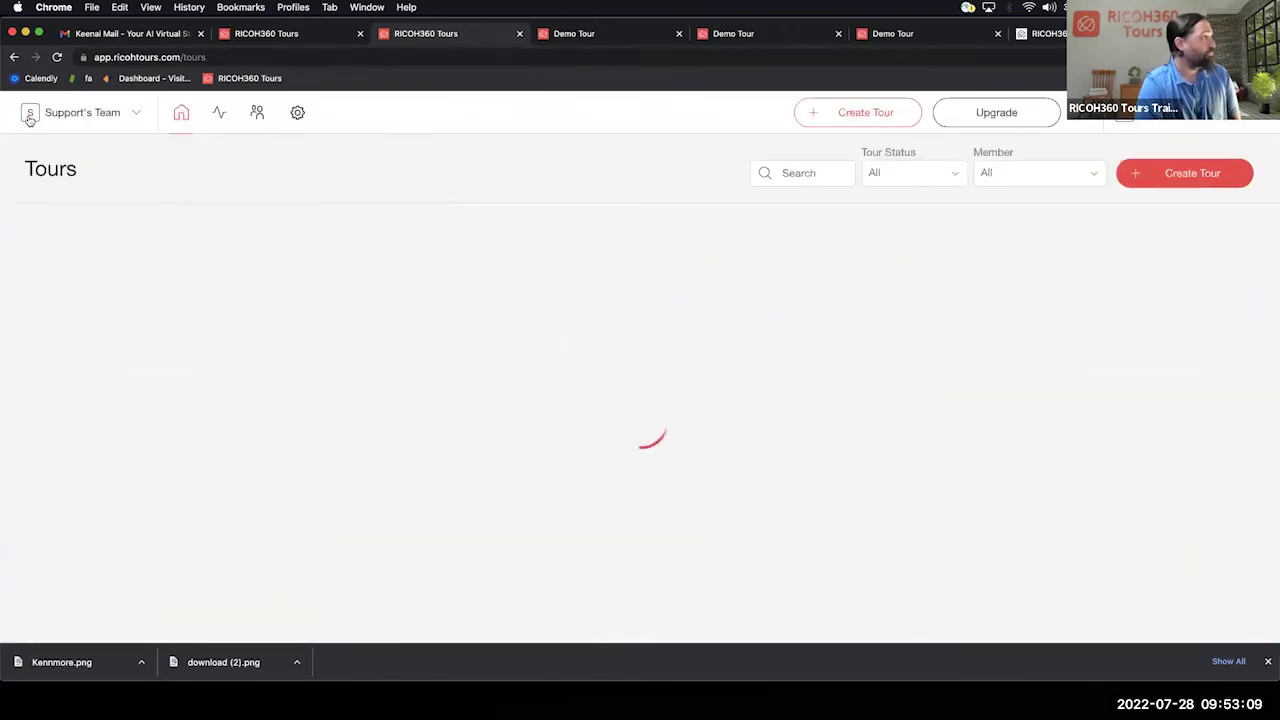
click(680, 390)
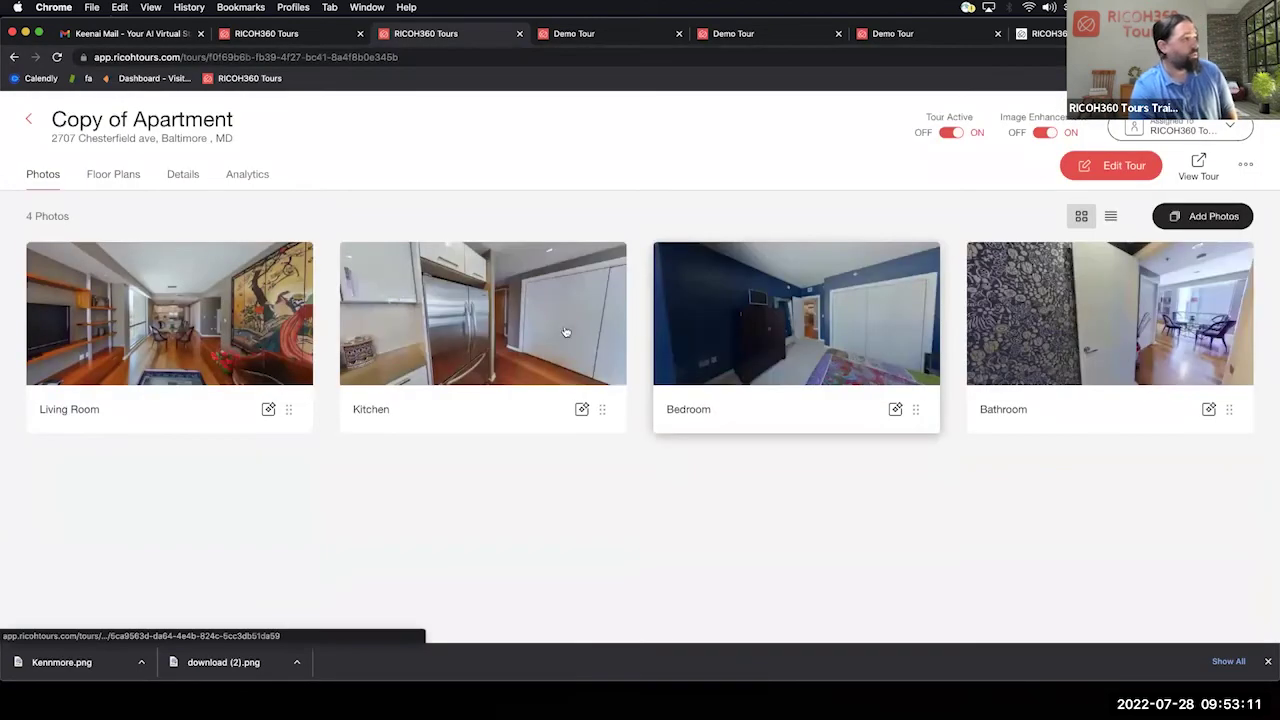
click(250, 362)
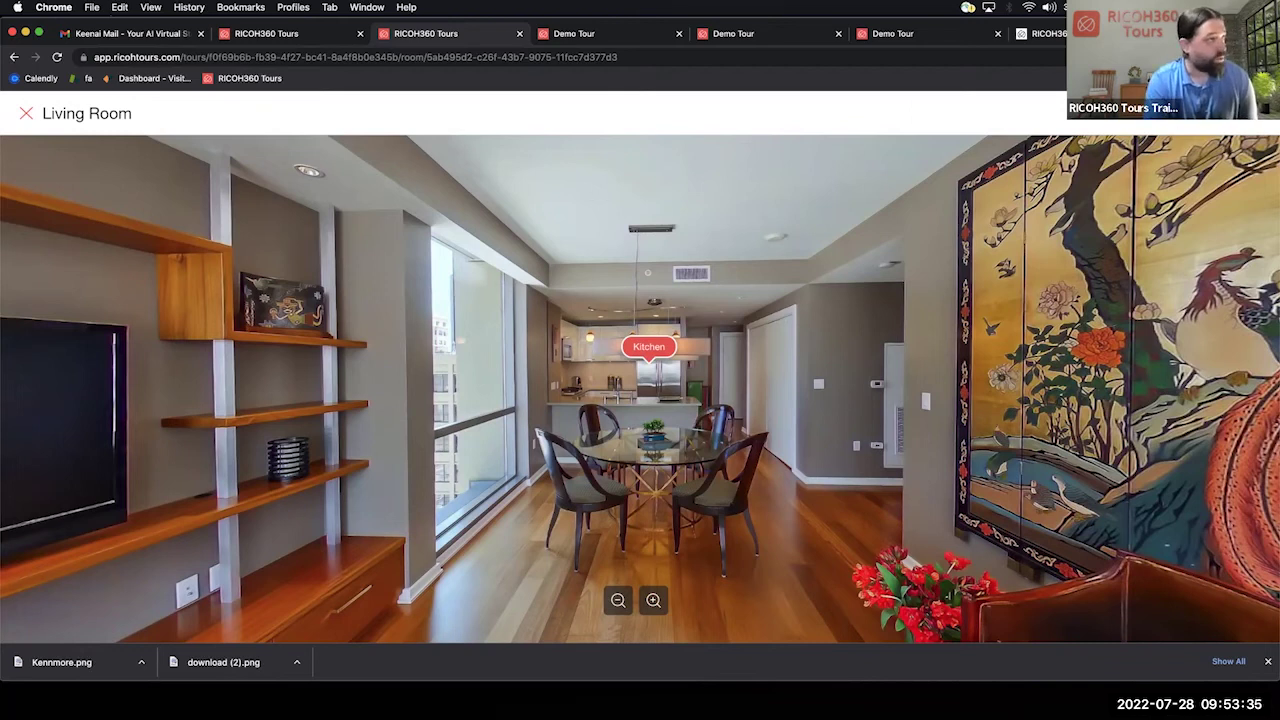
- Blur the shelf box in Living Room, discard the unsaved blur, and close the photo viewer
click(1255, 113)
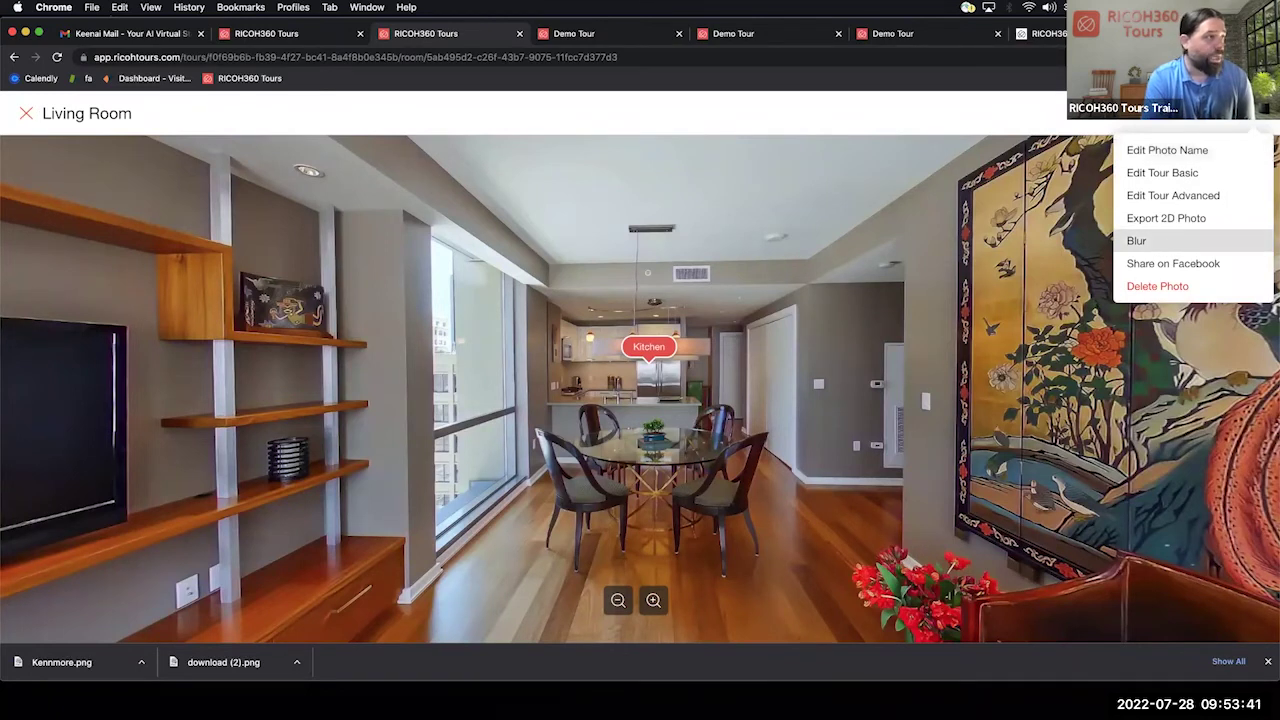
click(1162, 243)
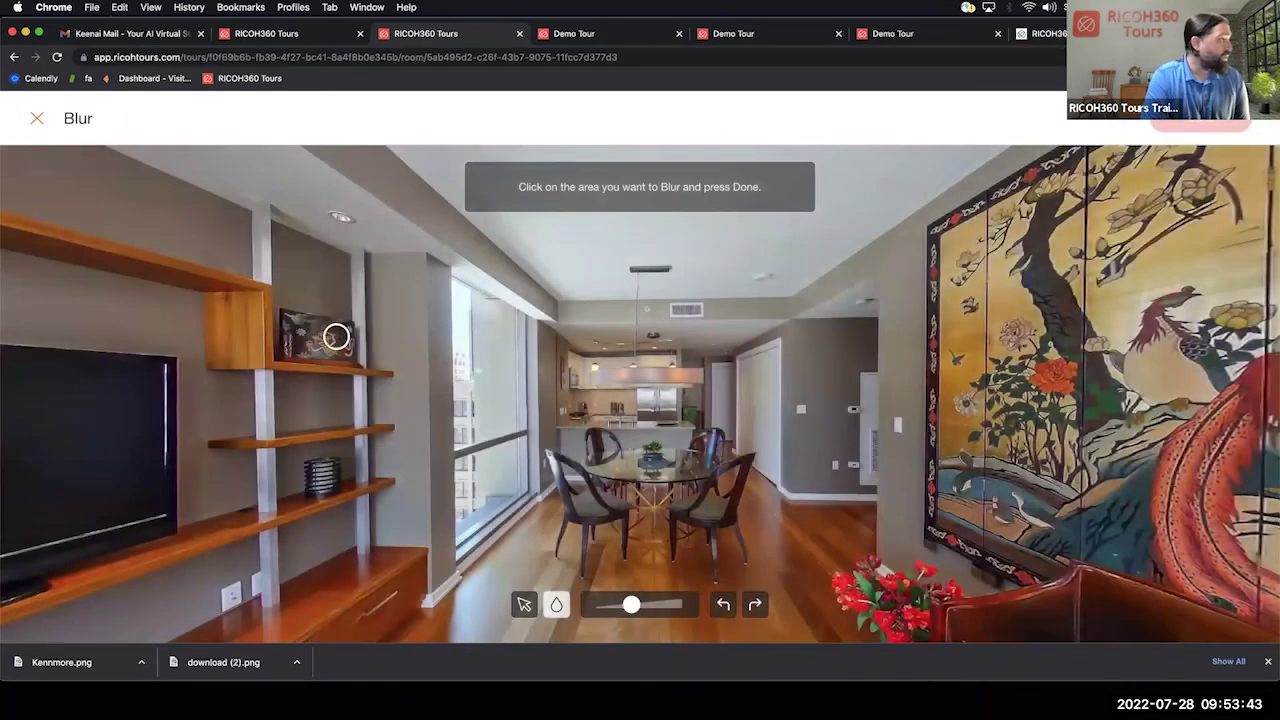
mouse_move(333, 333)
mouse_down()
mouse_move(300, 335)
mouse_move(290, 320)
mouse_move(360, 335)
mouse_move(295, 322)
mouse_up()
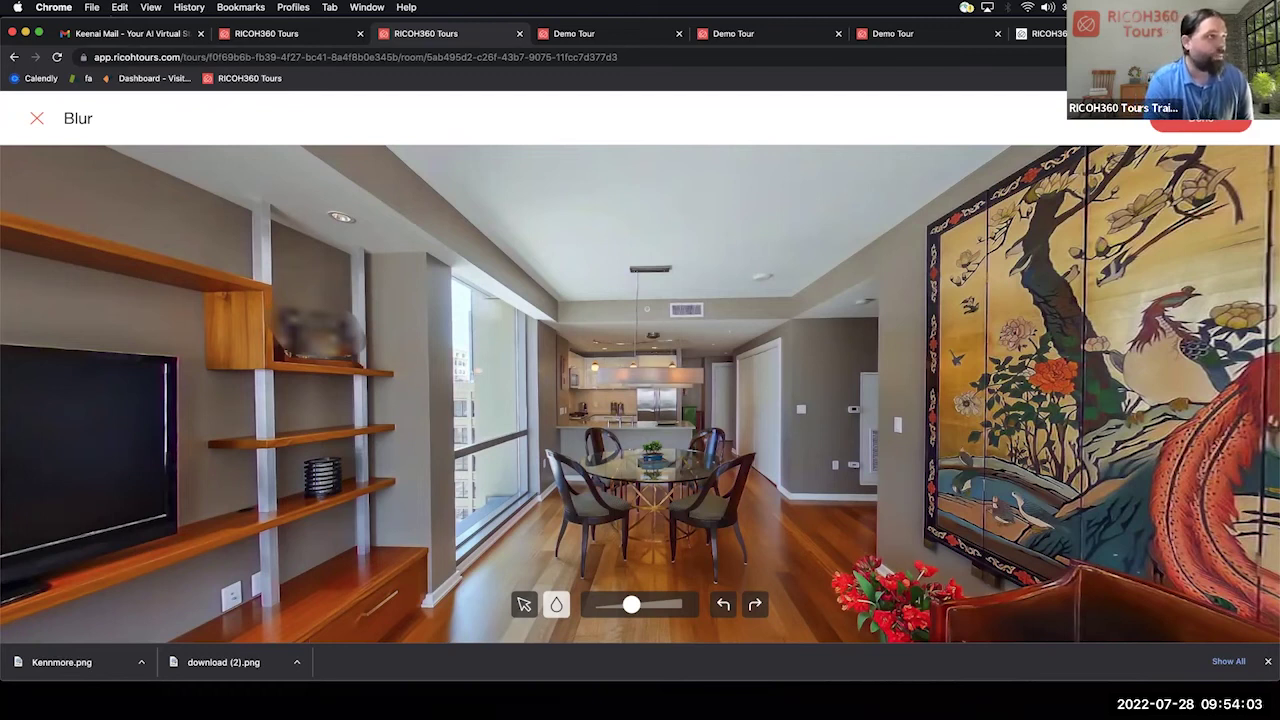
click(44, 123)
click(714, 400)
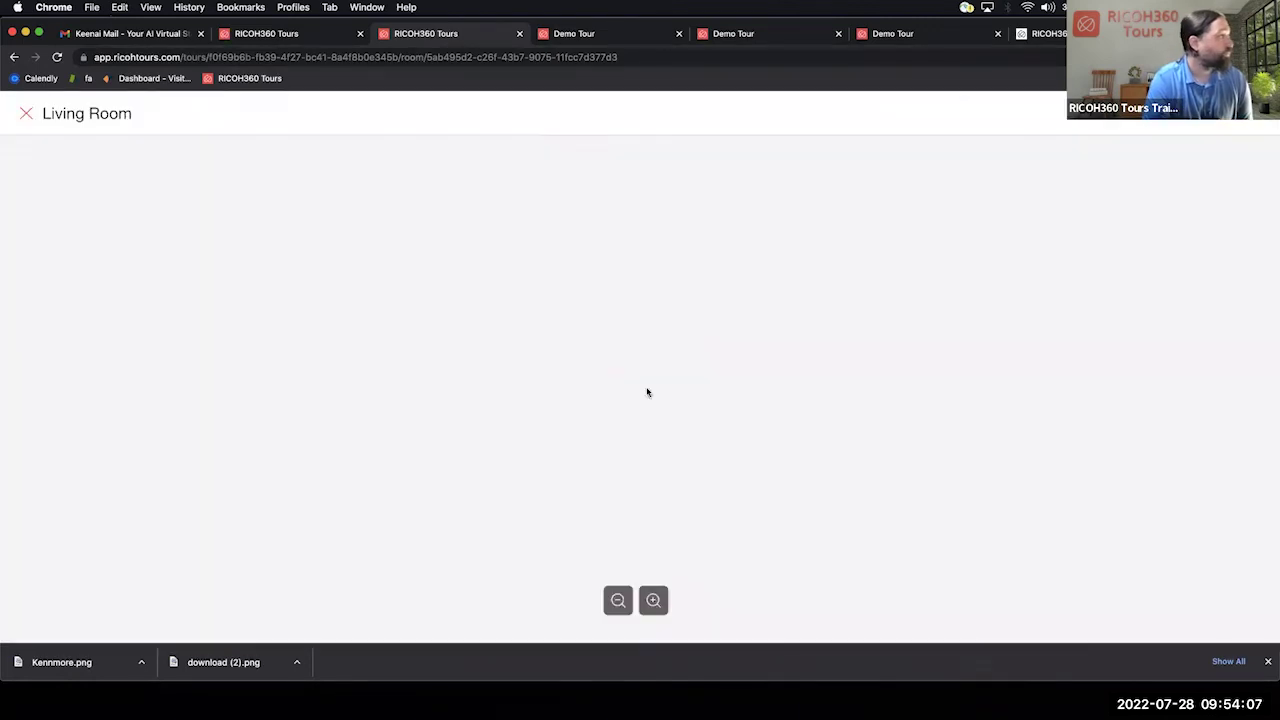
click(24, 115)
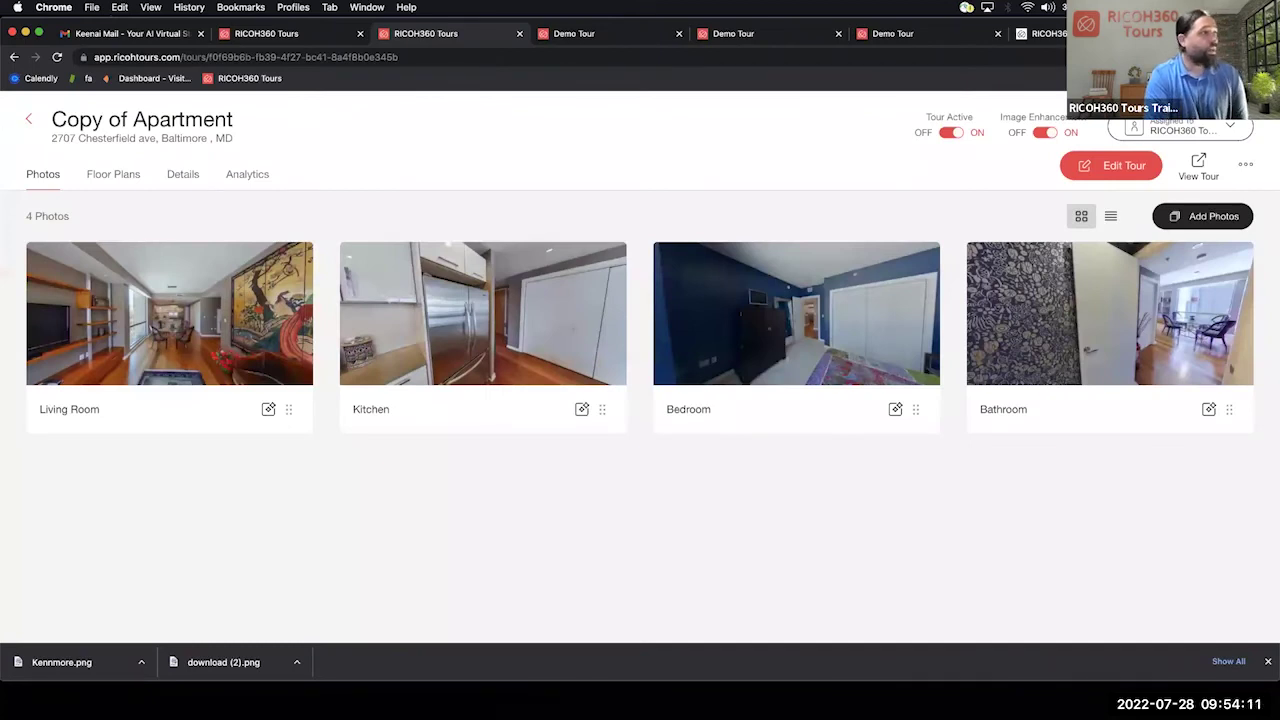
- Hide Copy of Apartment's Kitchen photo behind the Lead Generator form and view the tour
click(1129, 165)
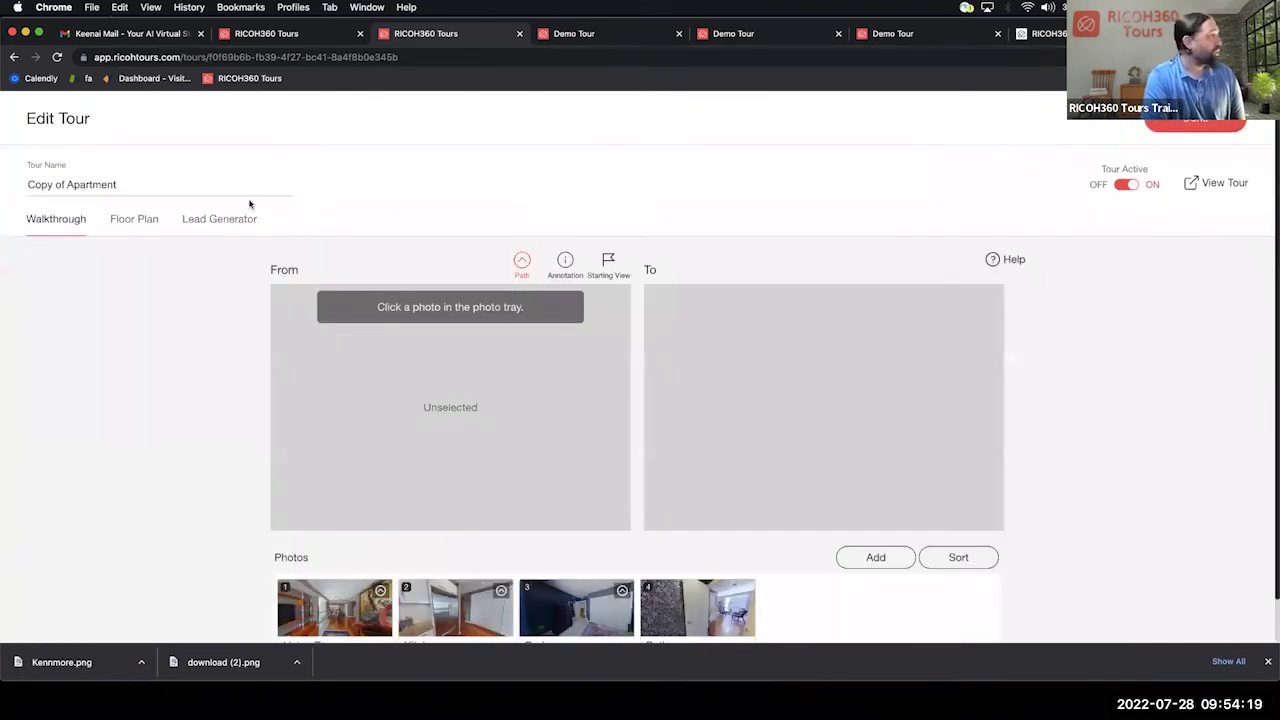
click(216, 219)
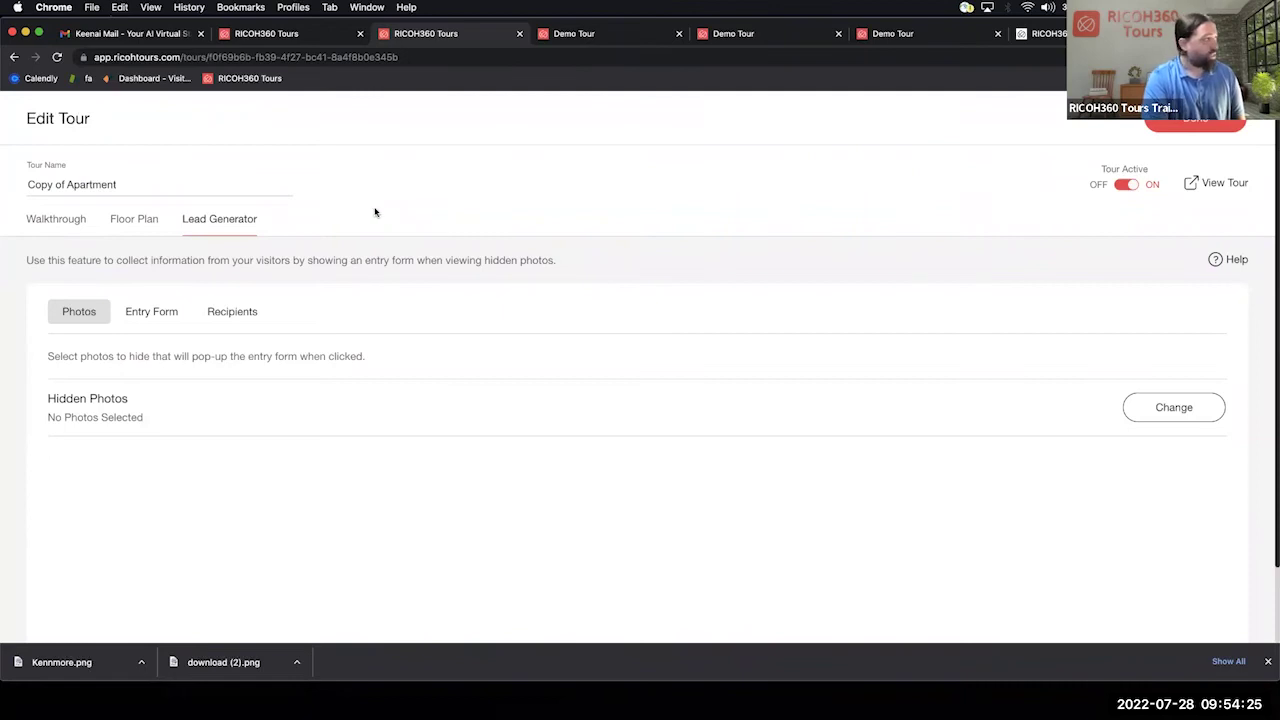
click(1186, 409)
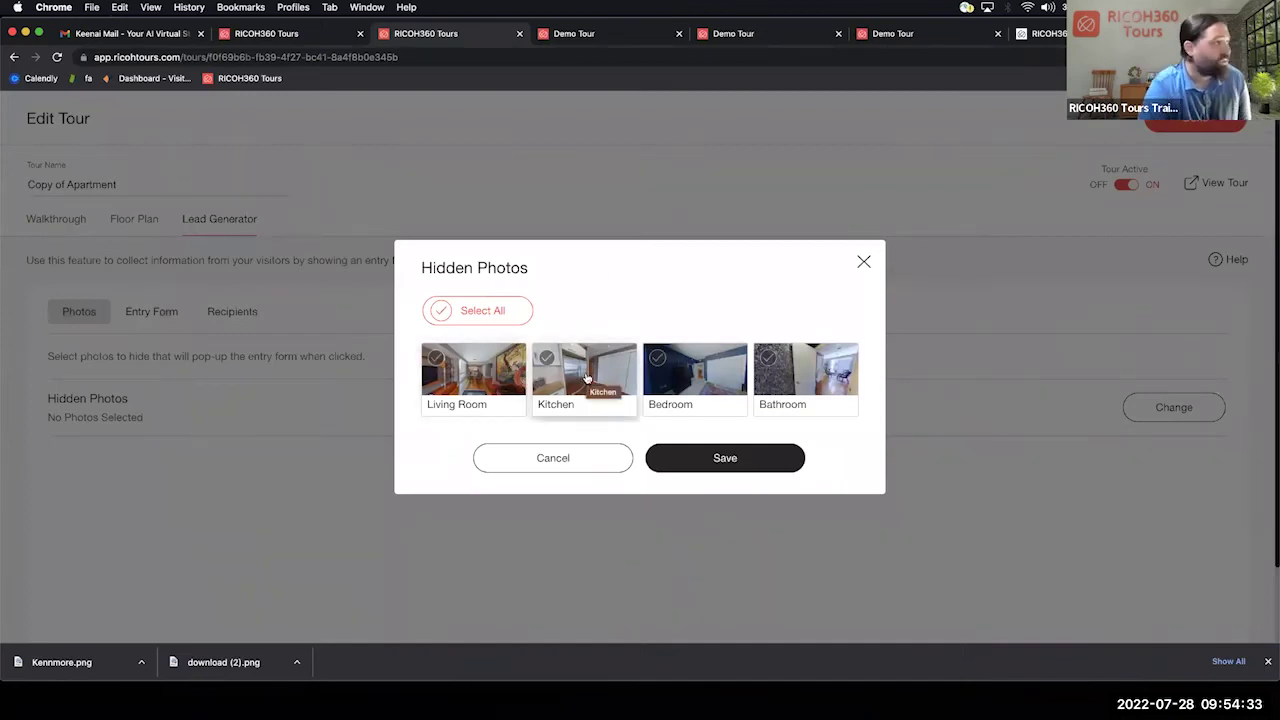
click(550, 362)
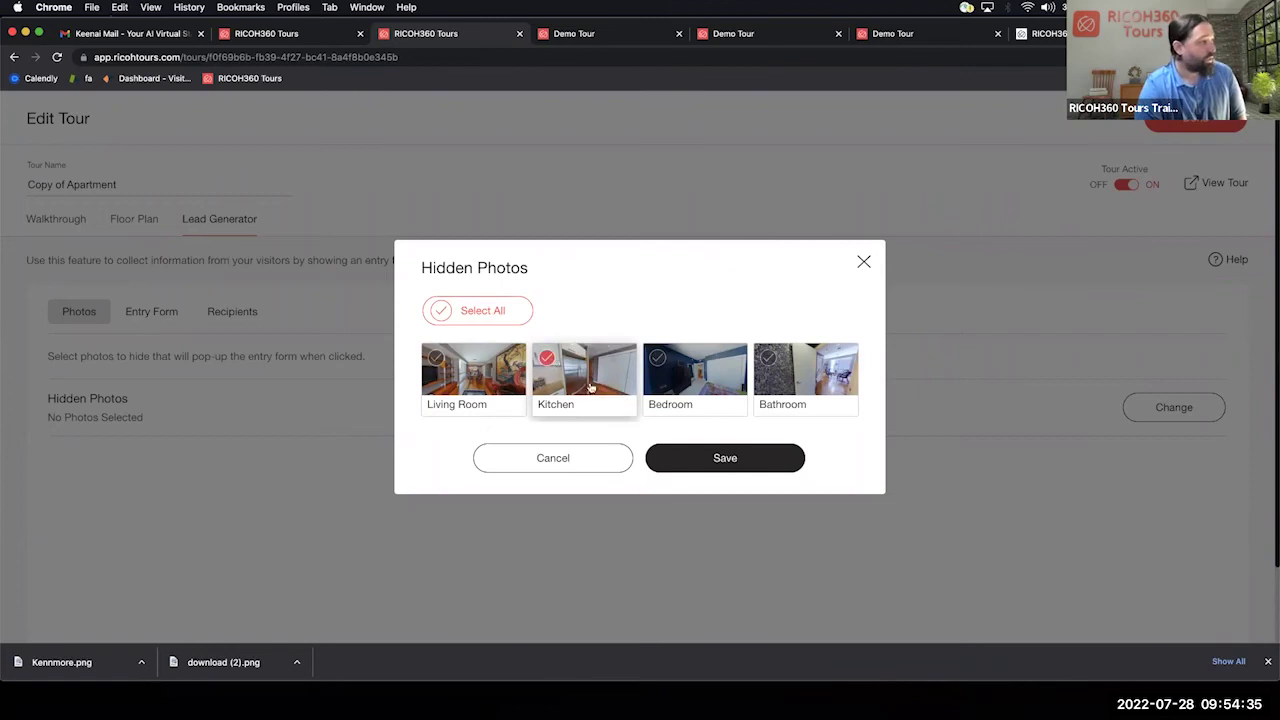
click(744, 460)
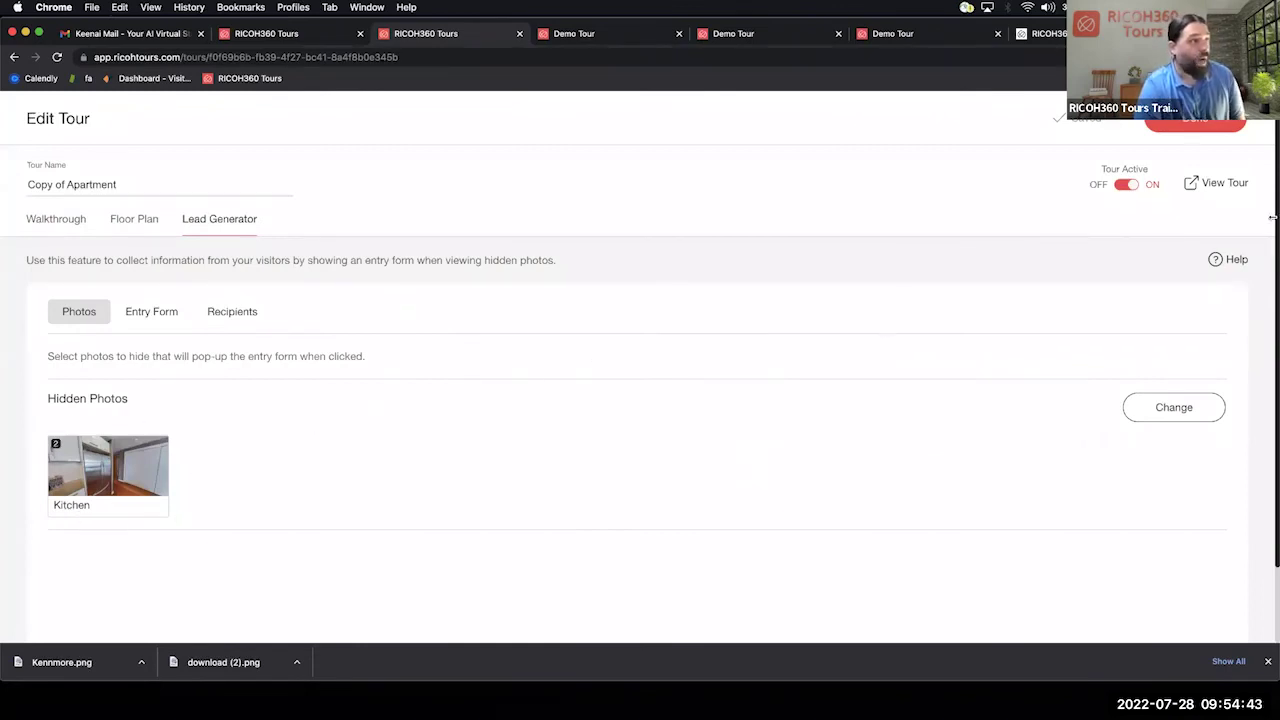
click(1221, 183)
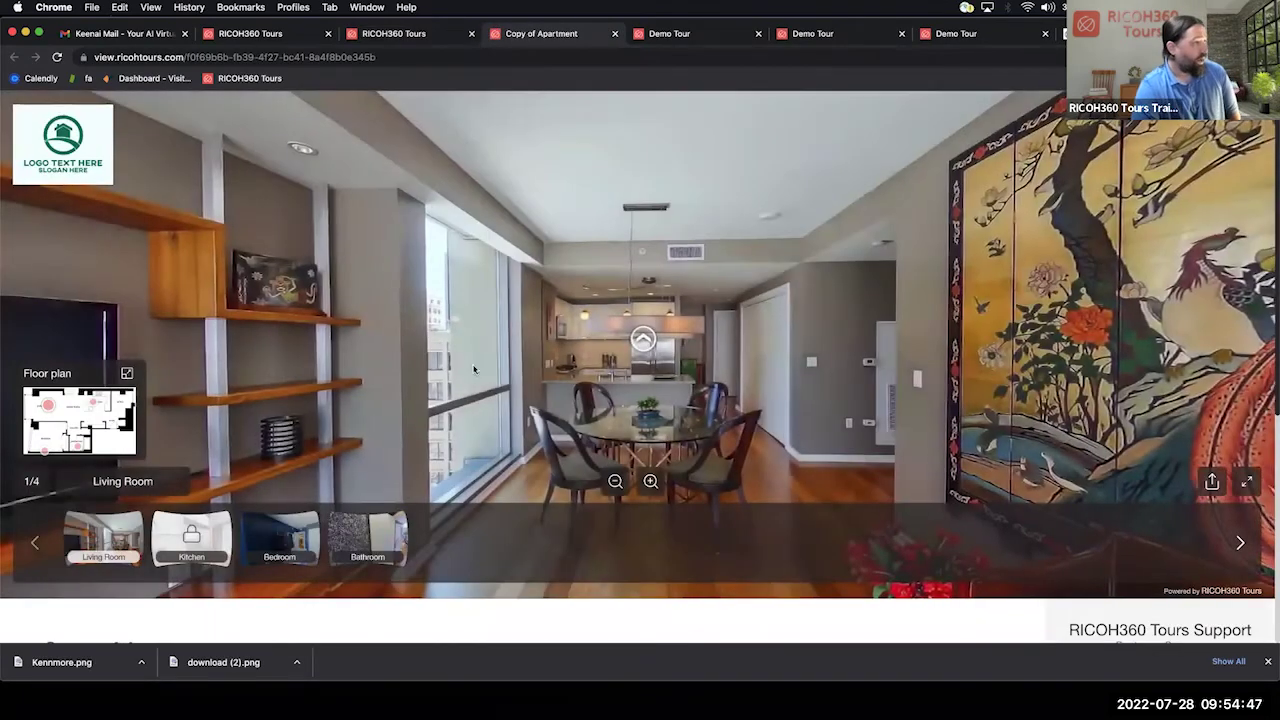
- Confirm the locked Kitchen photo demands contact information, then return to the Edit Tour tab
click(190, 548)
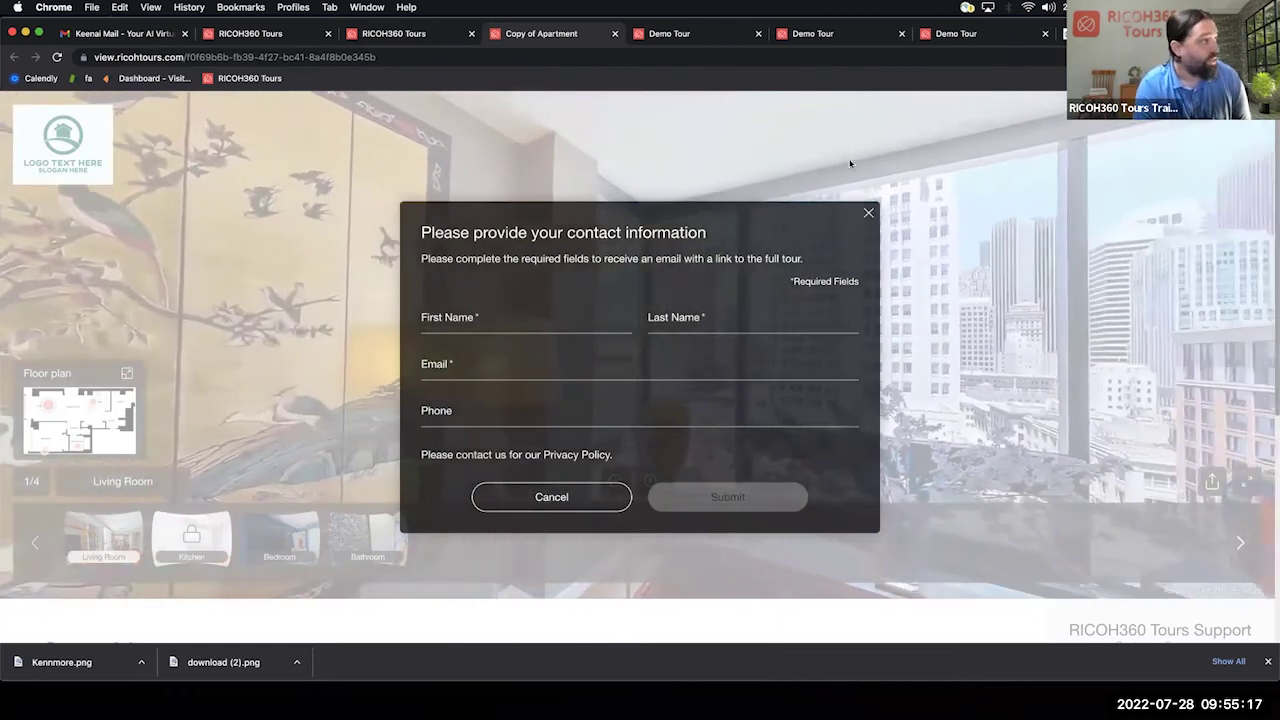
click(869, 216)
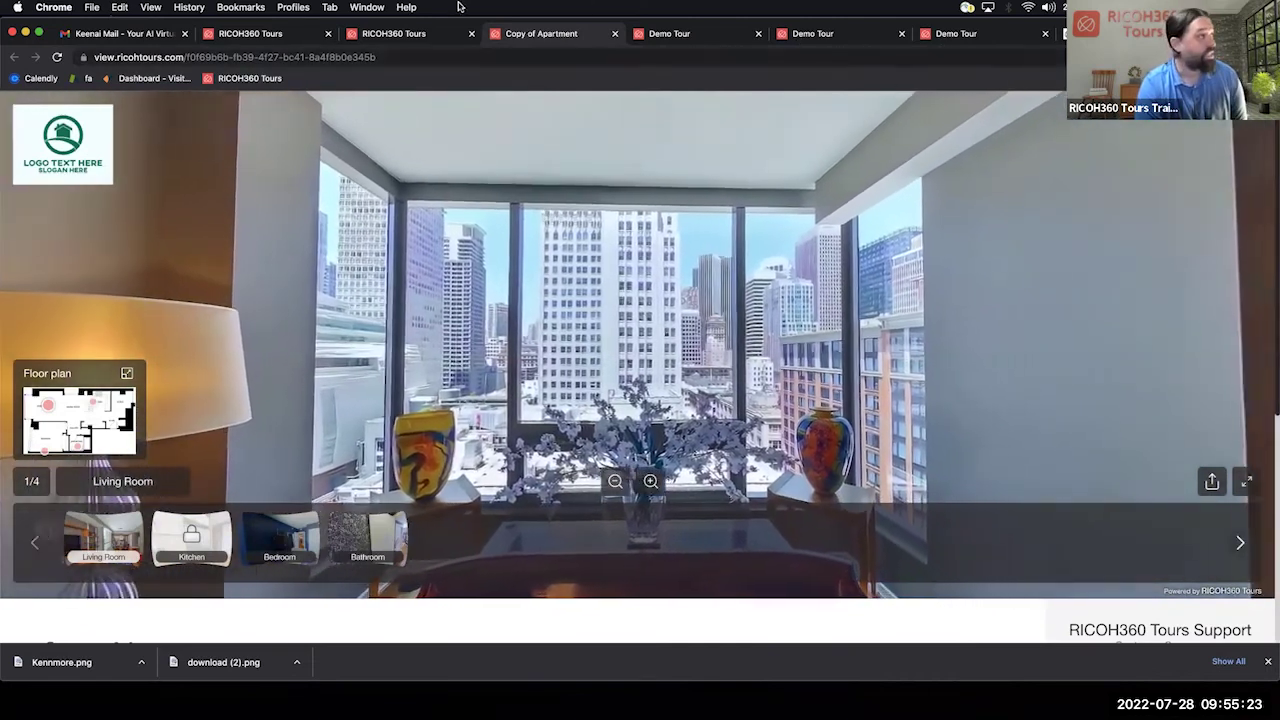
click(393, 33)
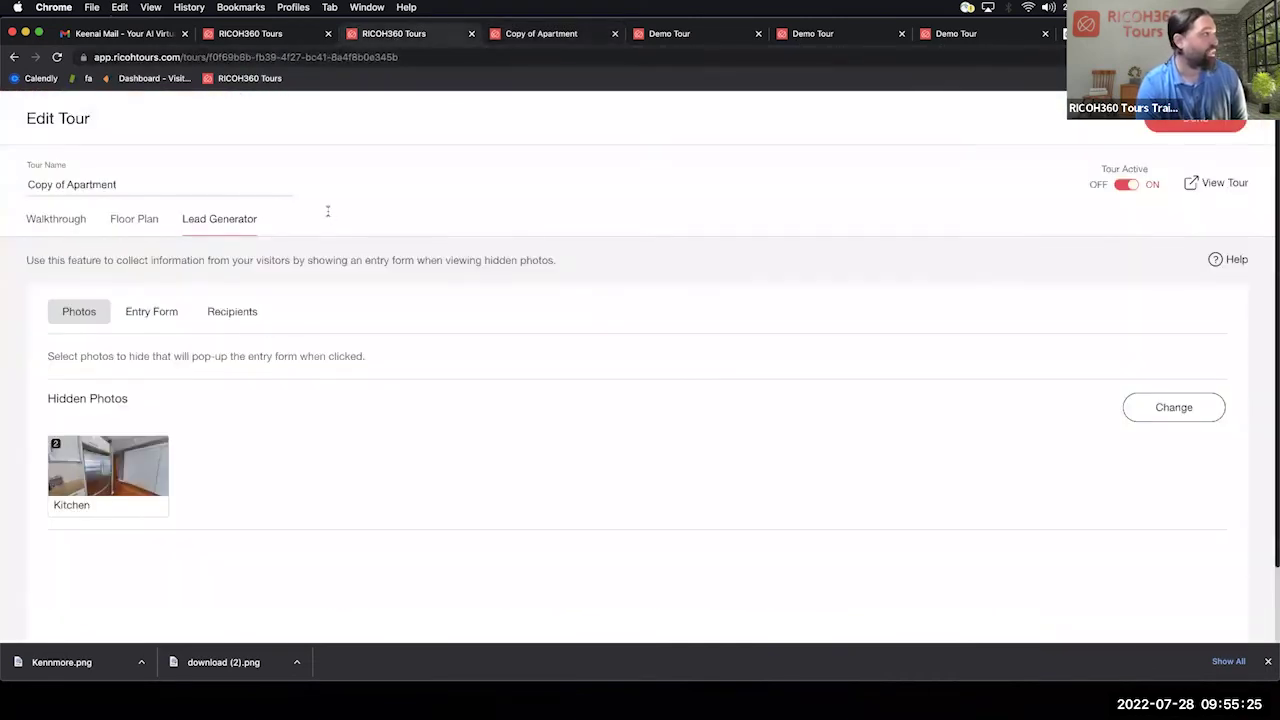
- Exit the tour editor to the list of all 28 tours and show the team dropdown
click(1195, 122)
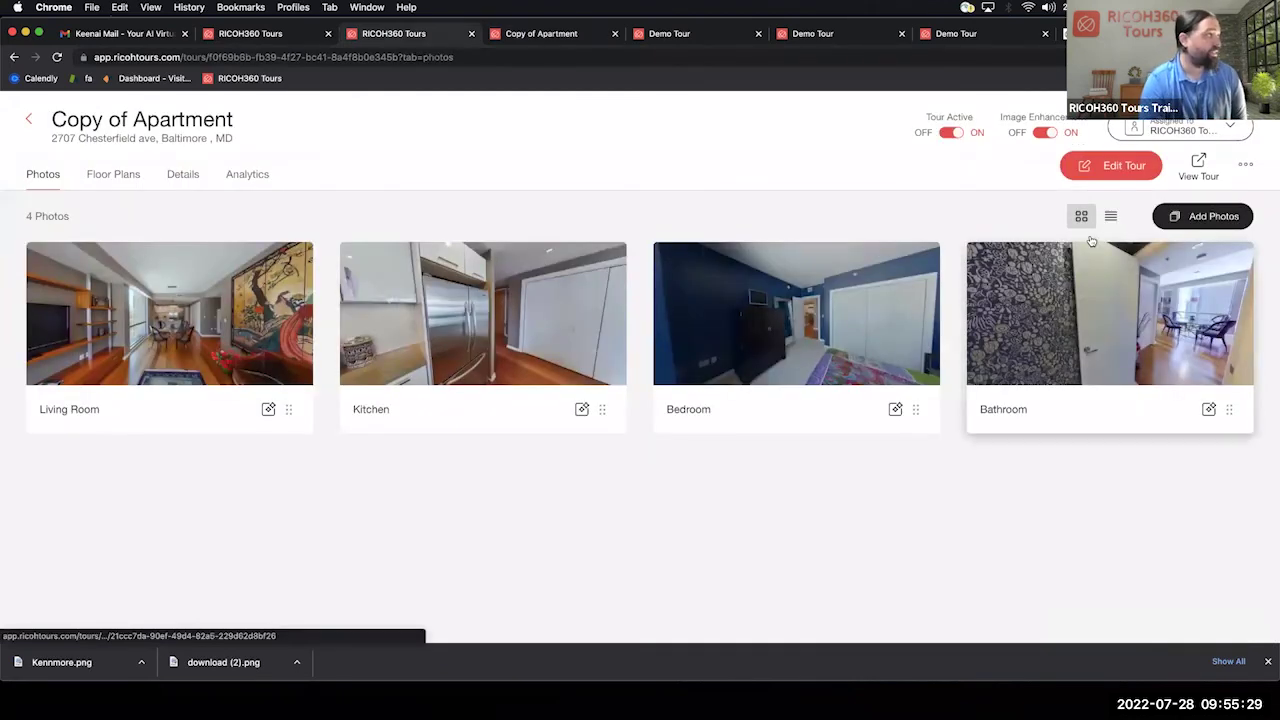
click(29, 119)
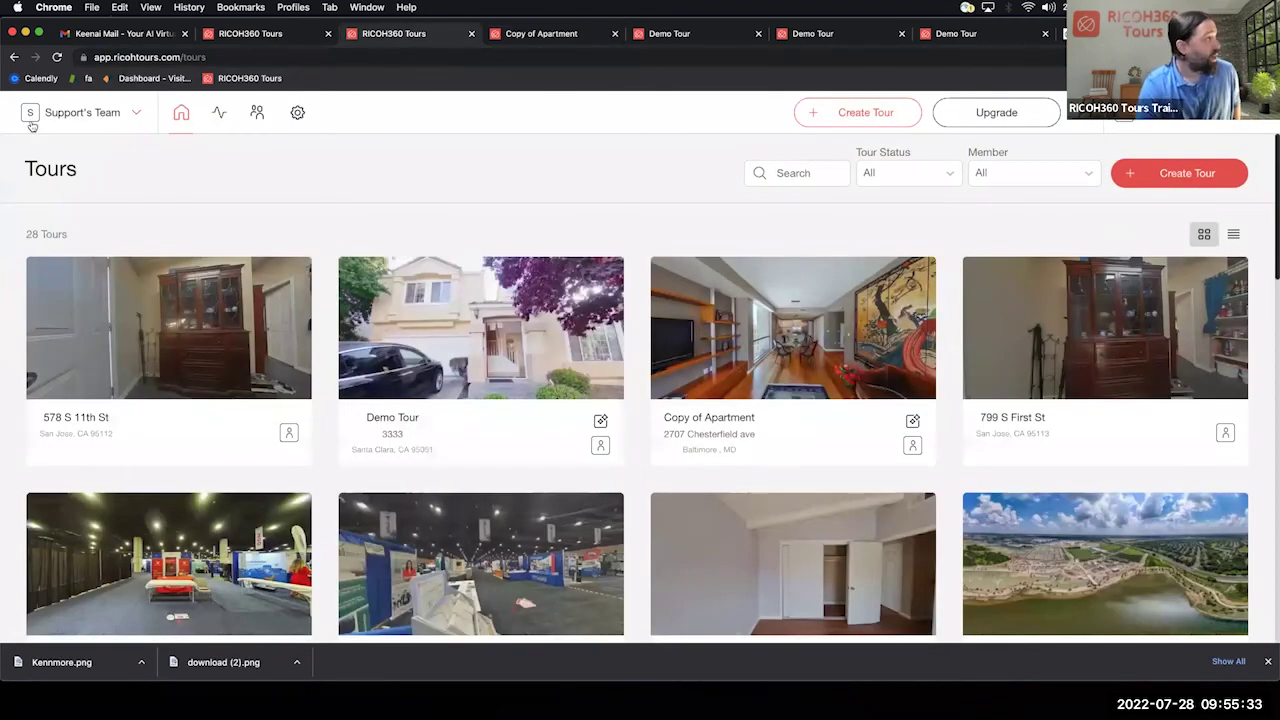
click(104, 114)
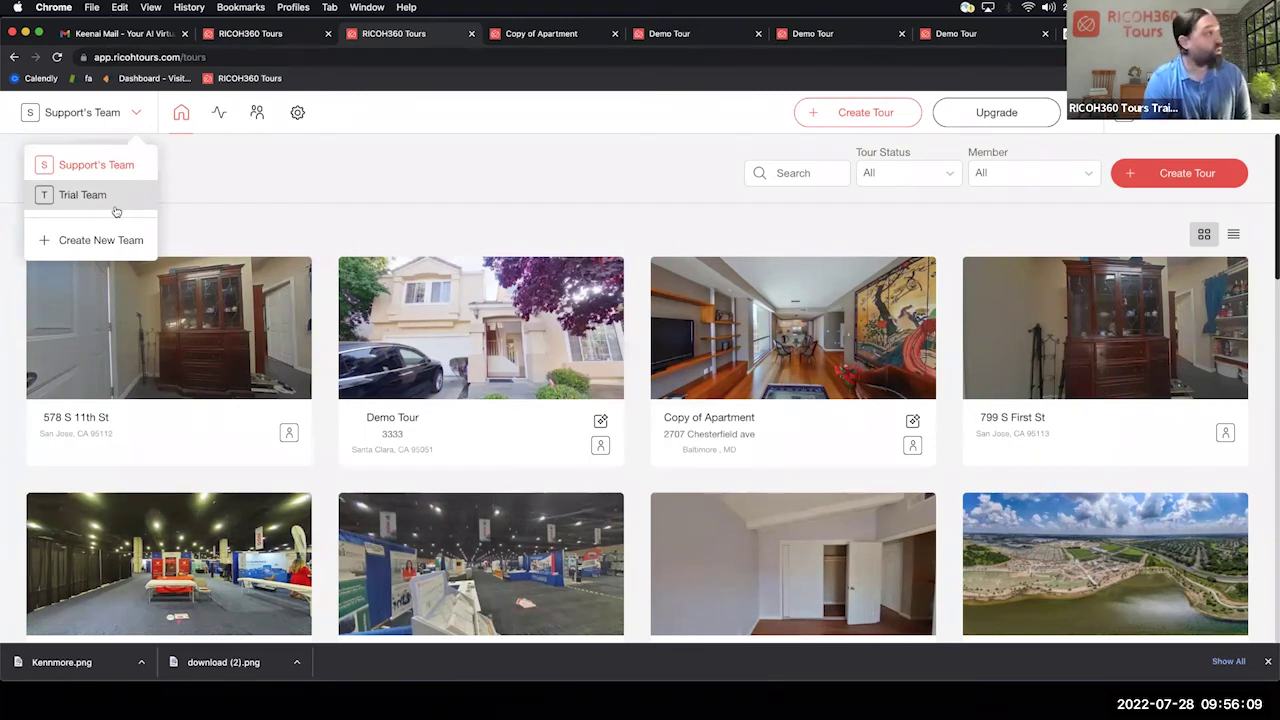
- Show the Support's Team Members page with its single Admin (Owner) member
click(260, 116)
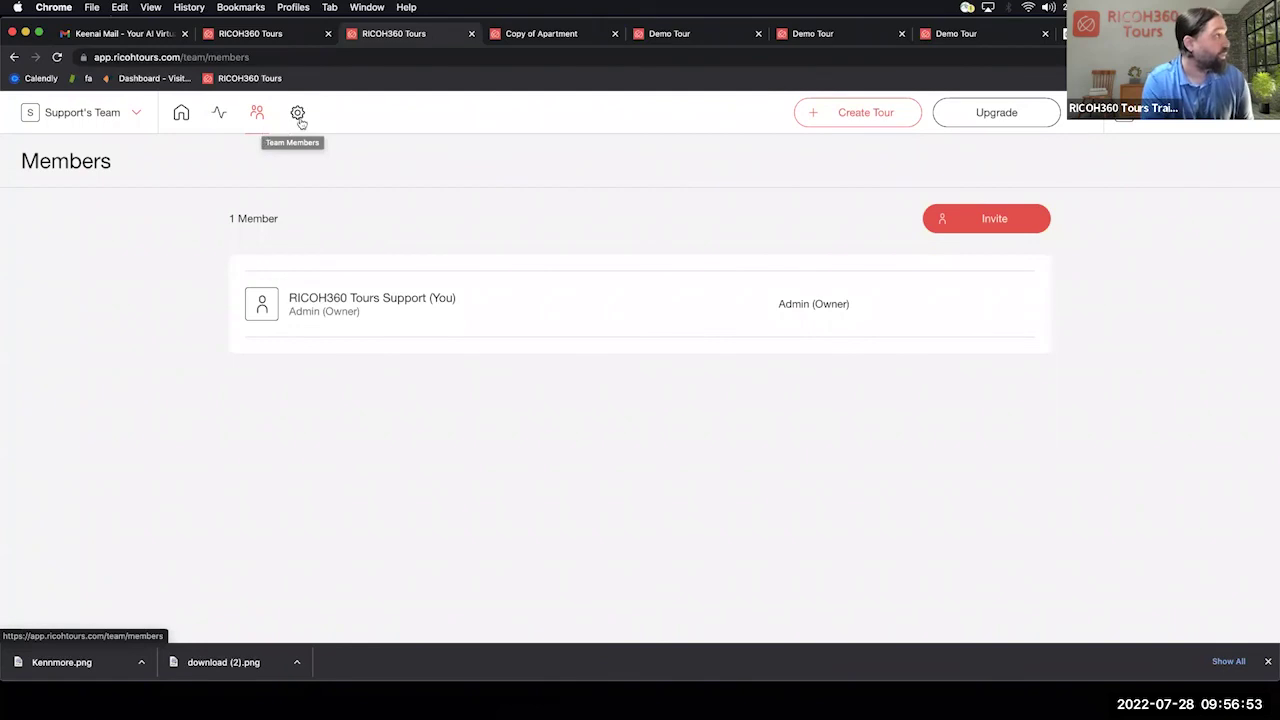
- Inspect the team's Brand Banner settings and its ricohtours.com link, closing without saving
click(297, 116)
scroll(484, 364, down, 1)
scroll(486, 362, down, 3)
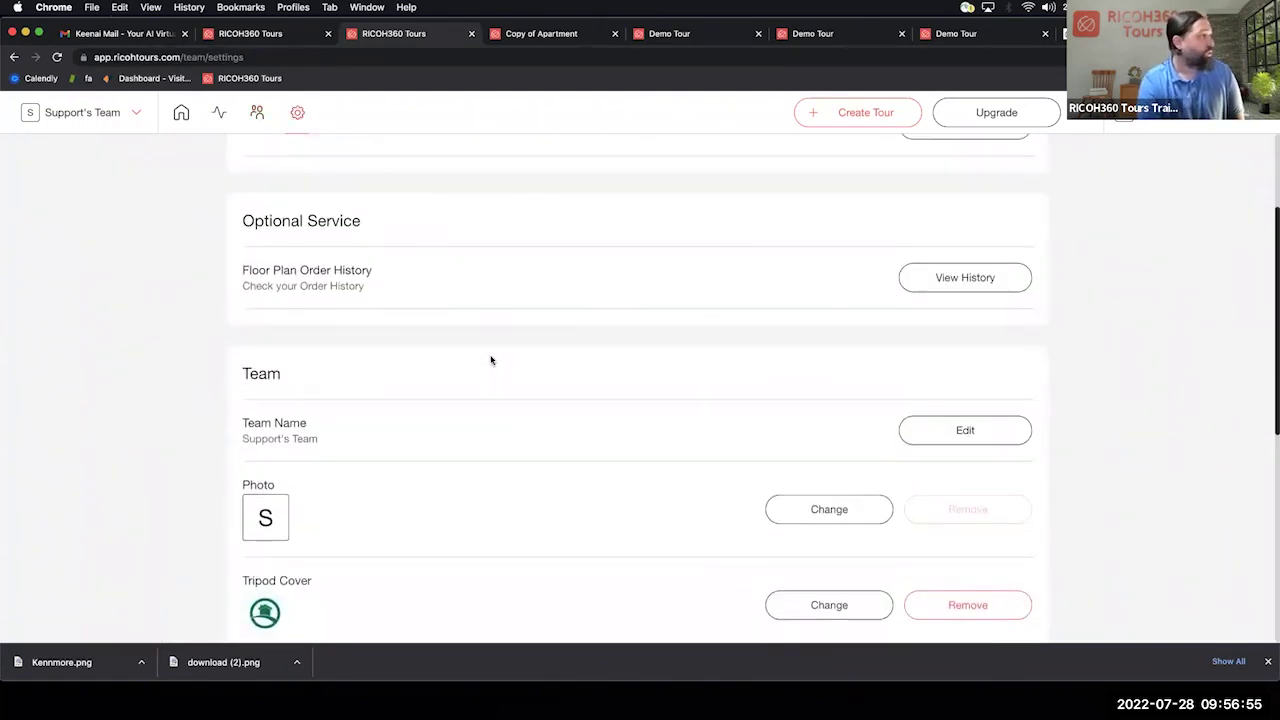
scroll(494, 356, down, 3)
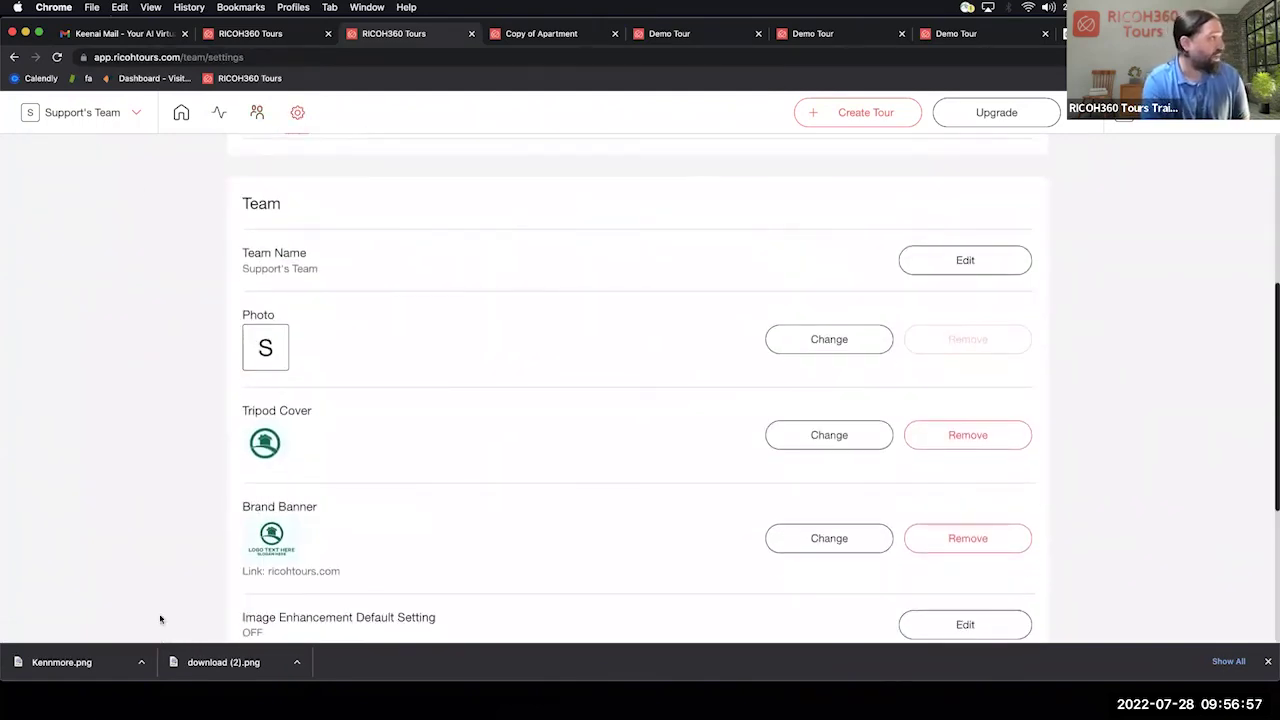
scroll(330, 410, down, 1)
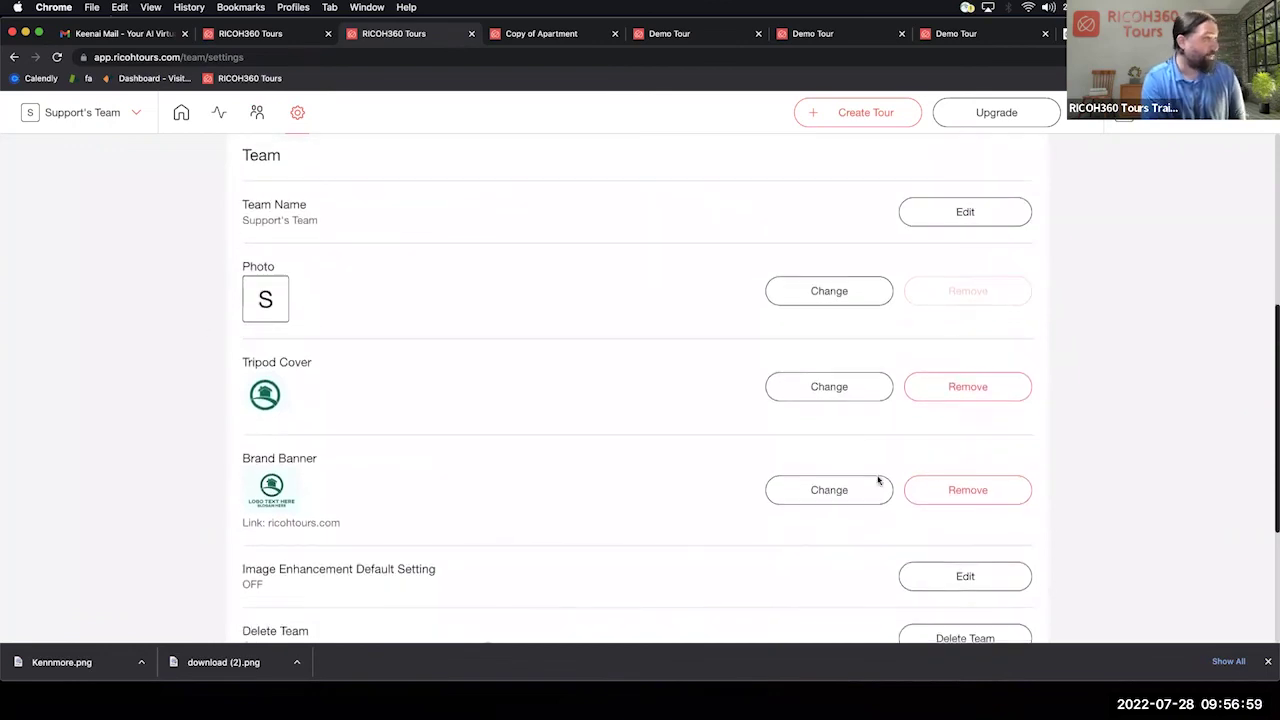
scroll(720, 446, down, 3)
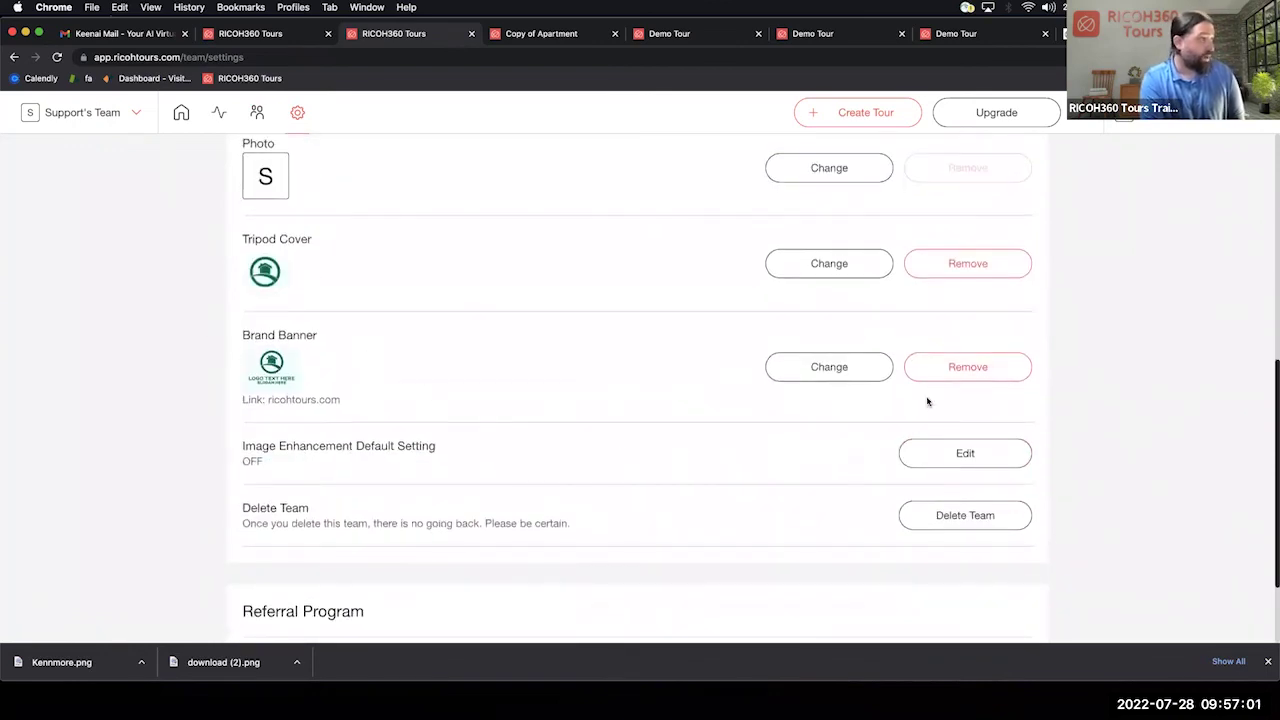
click(850, 366)
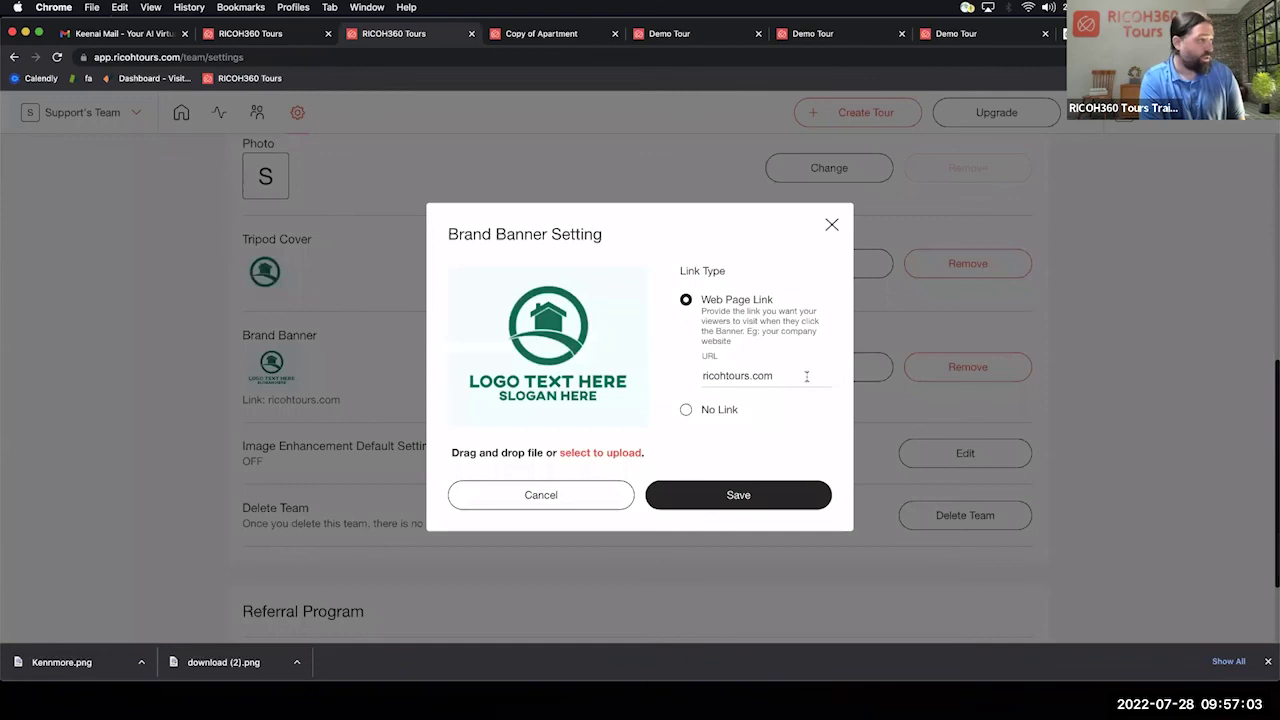
drag(808, 374, 652, 375)
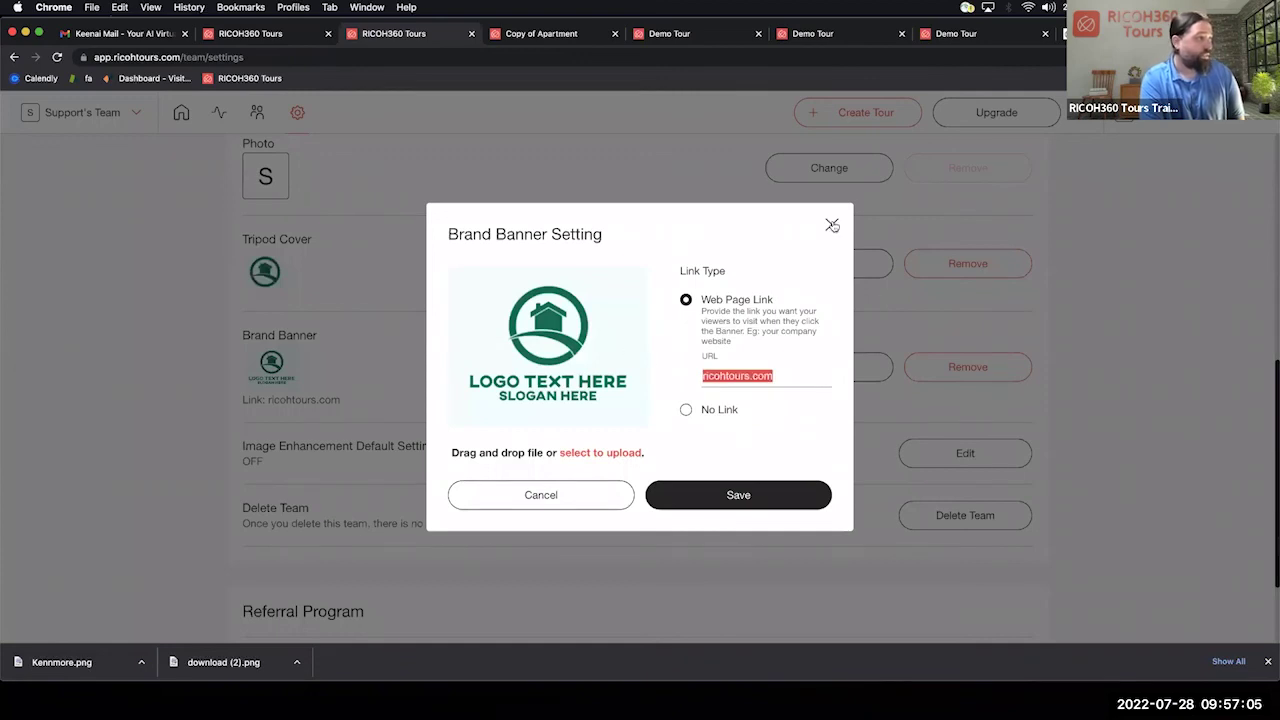
click(832, 225)
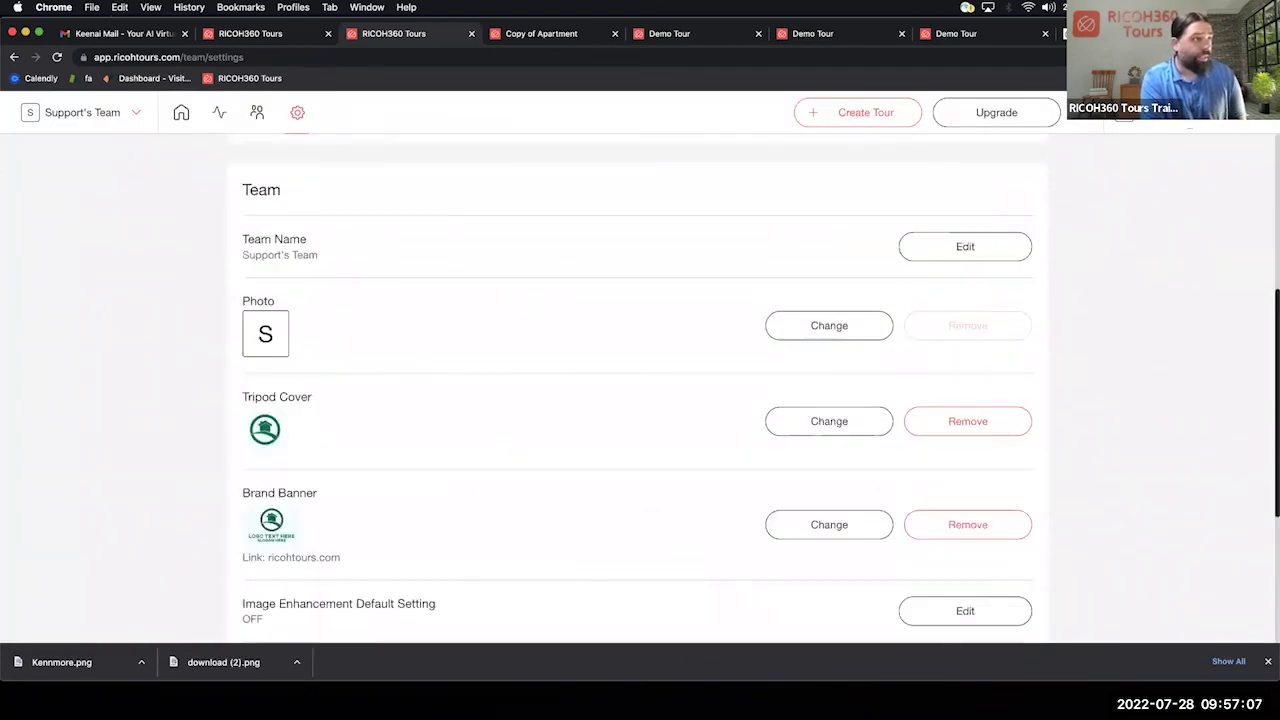
- Open the Business Card info page and scroll through its name, title, phone and address entries
click(1124, 113)
click(1154, 192)
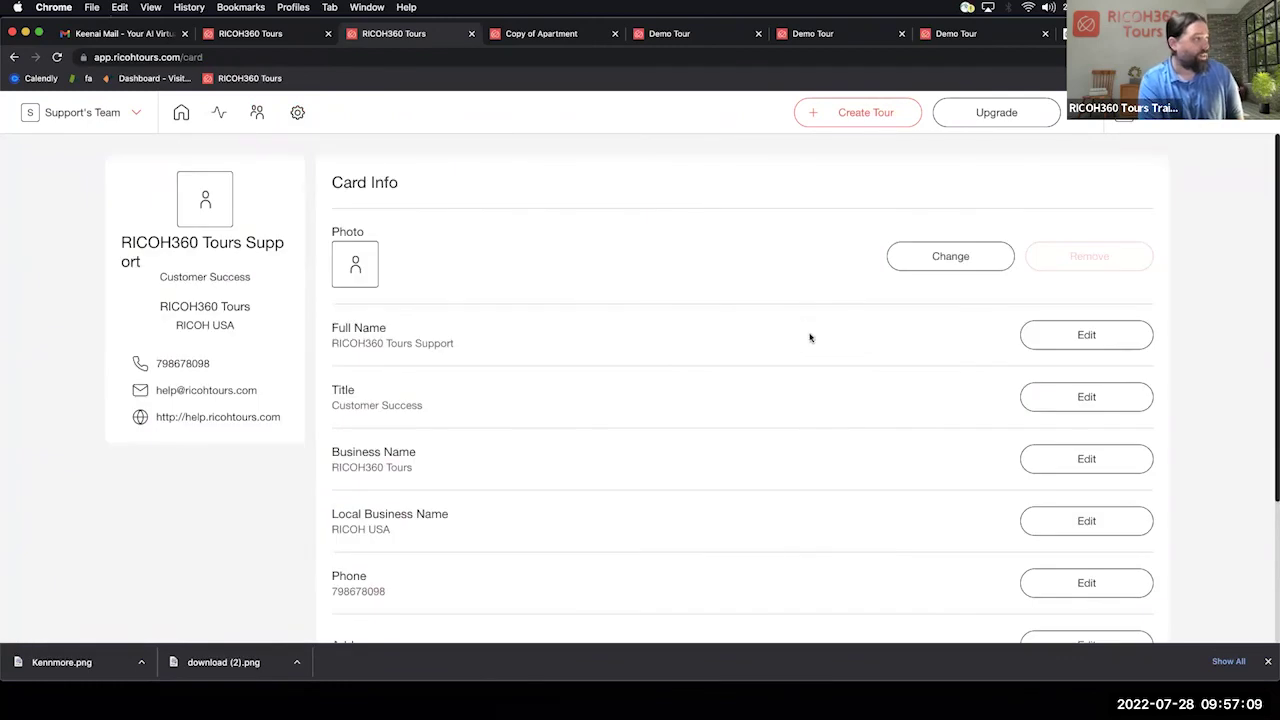
scroll(830, 365, down, 3)
scroll(834, 375, down, 2)
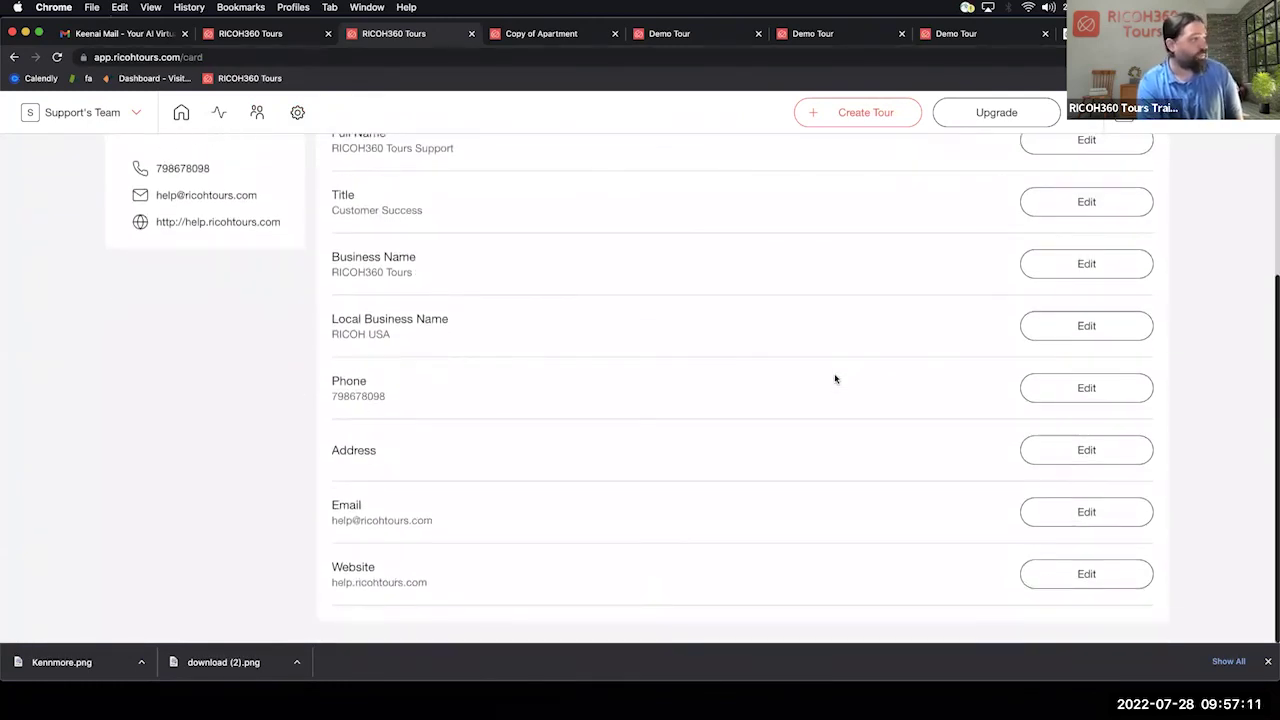
scroll(834, 374, up, 3)
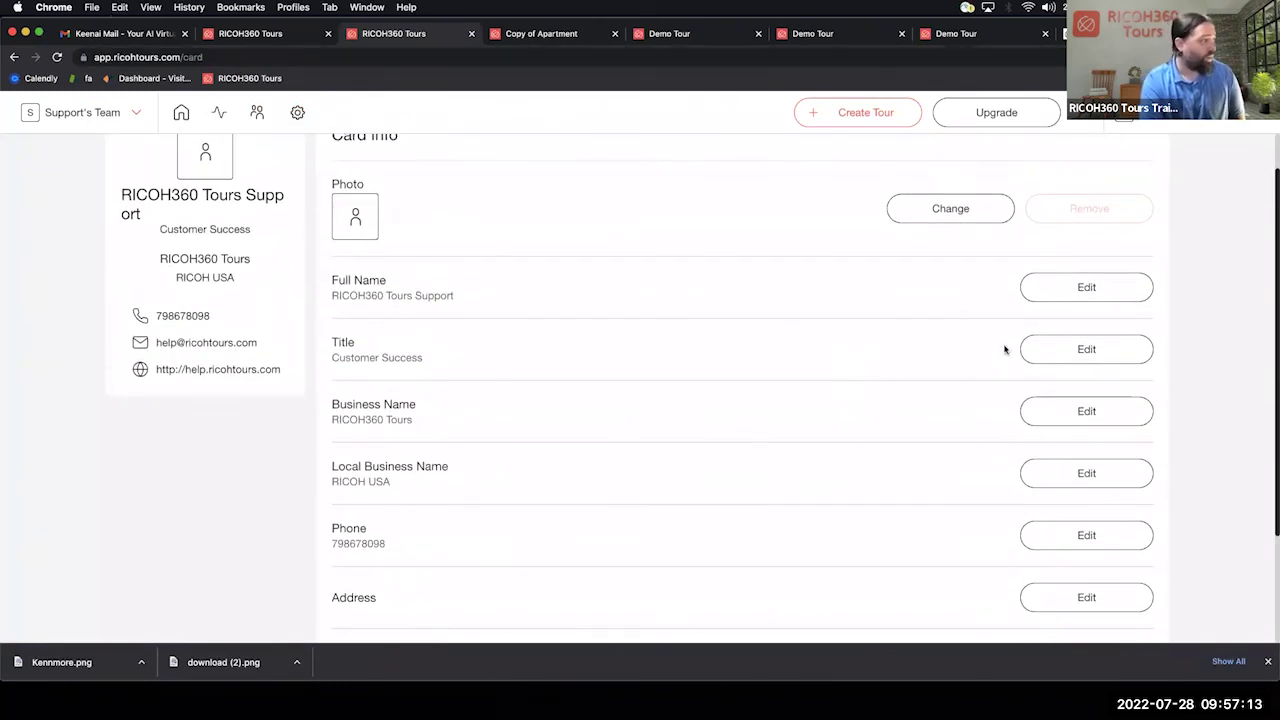